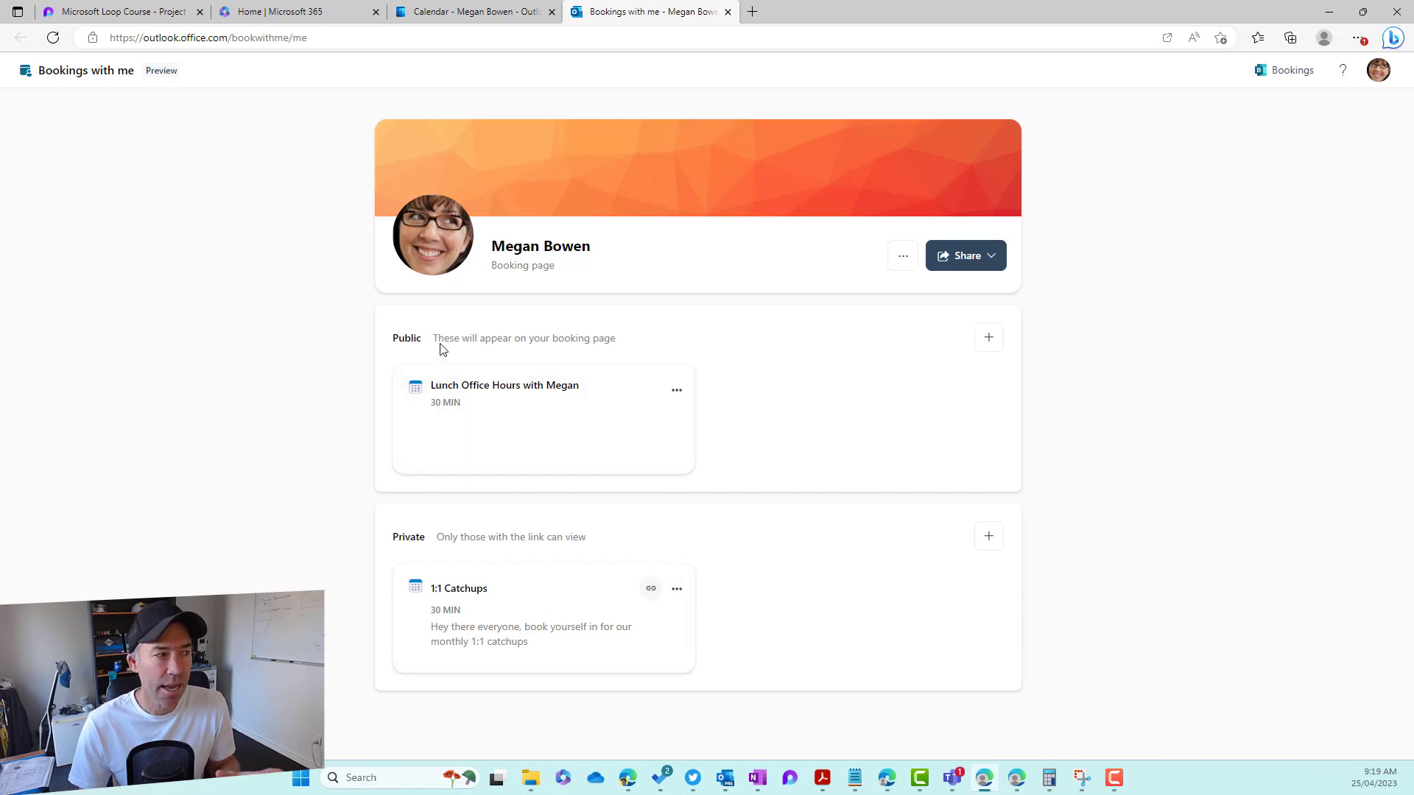
Step: Change the booking page's banner image to the snowy mountains picture
drag(433, 338, 625, 346)
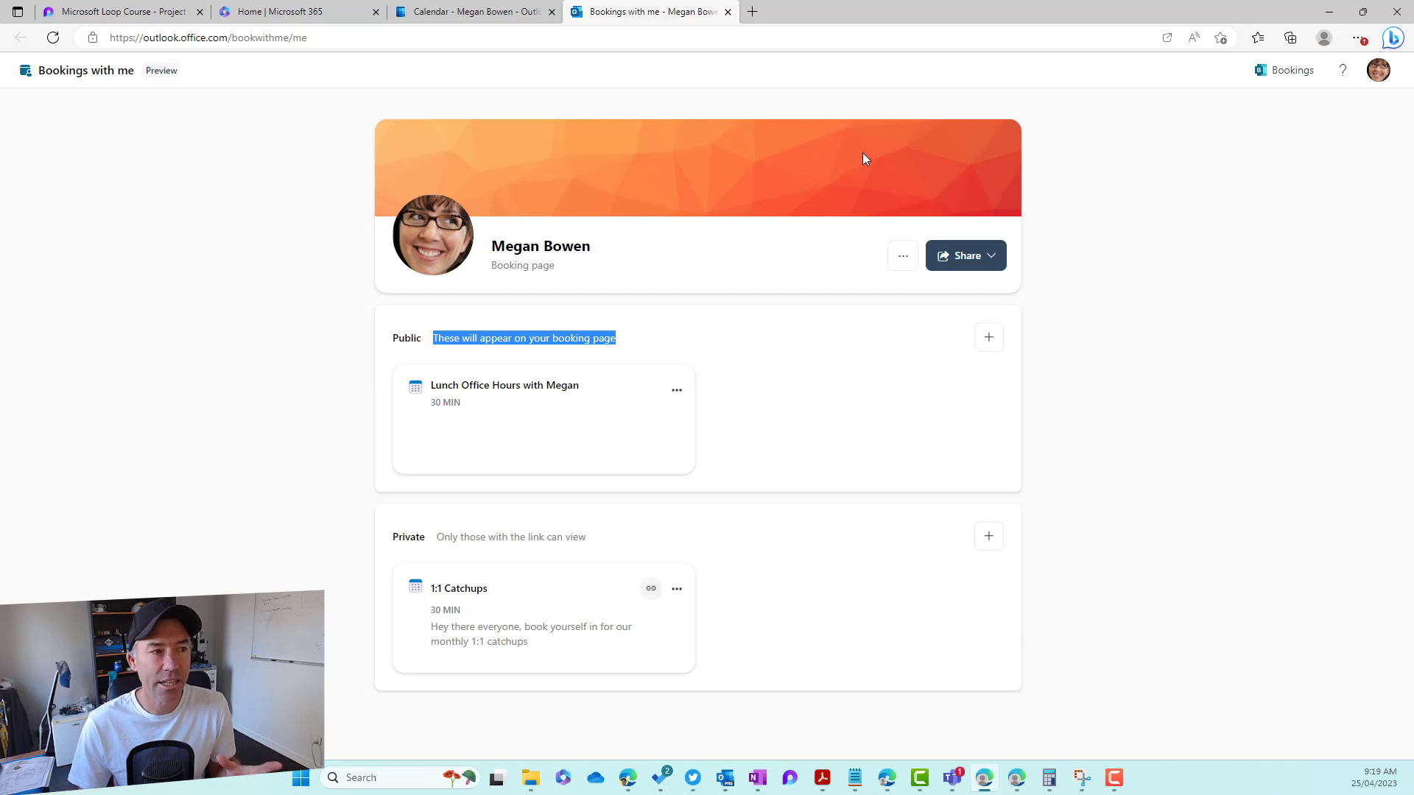
click(905, 264)
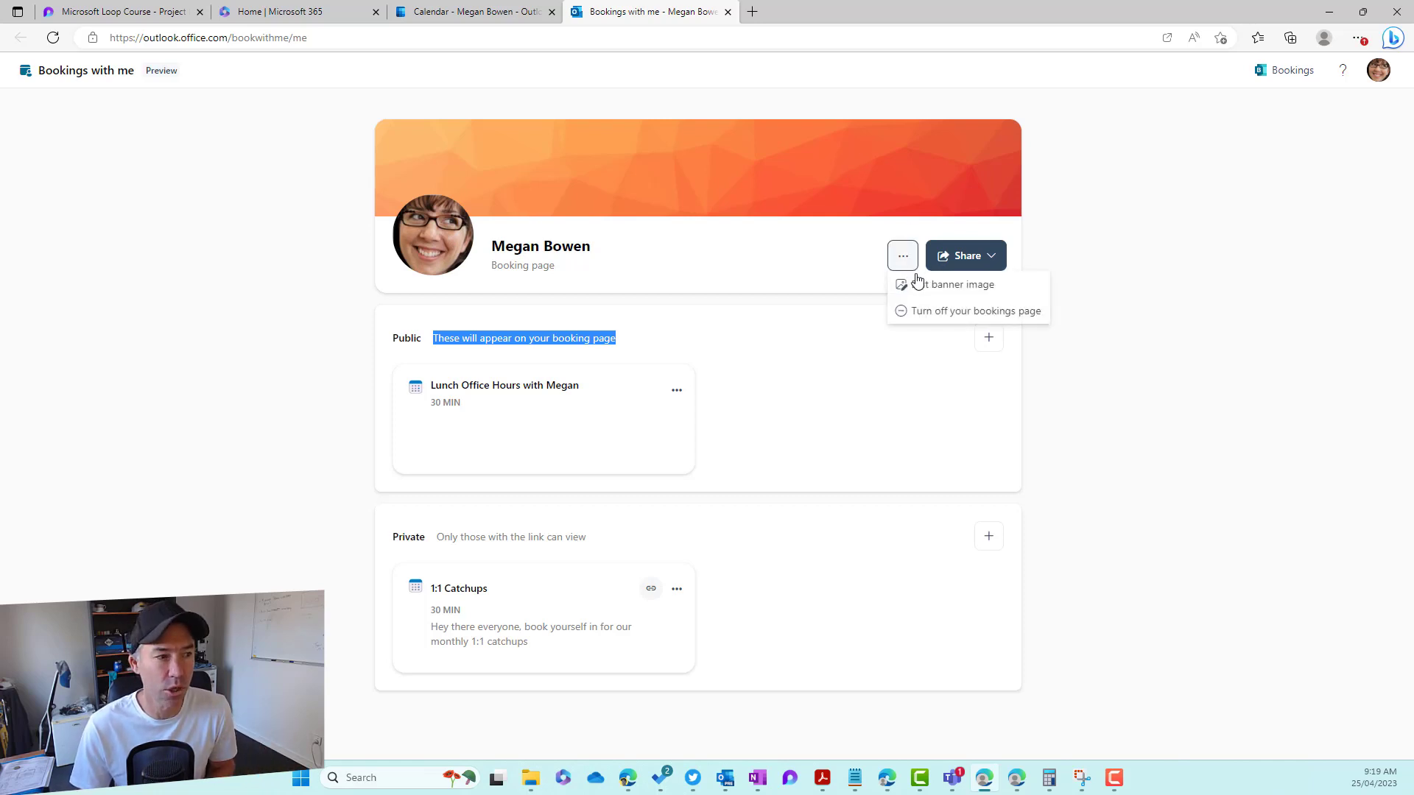
click(919, 284)
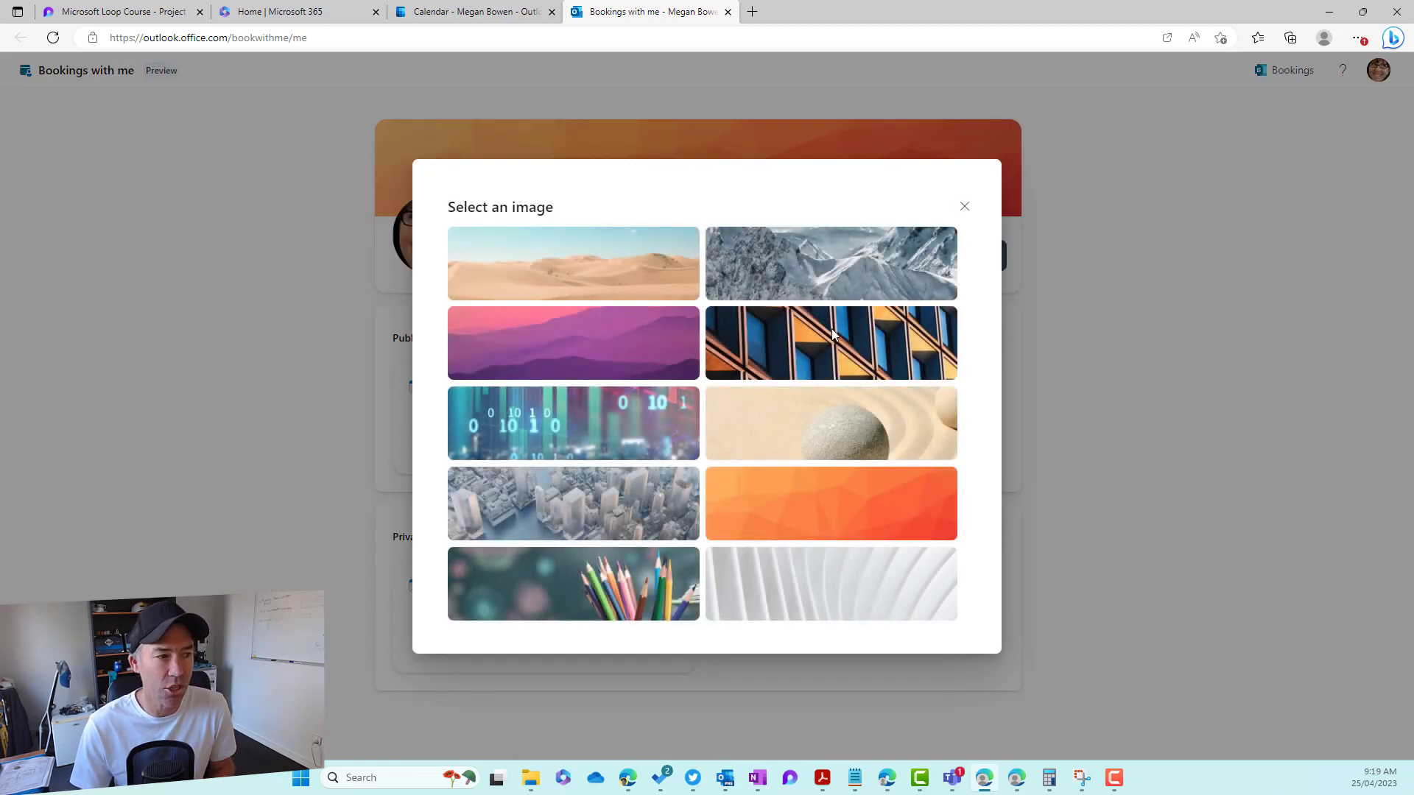
click(849, 251)
click(965, 210)
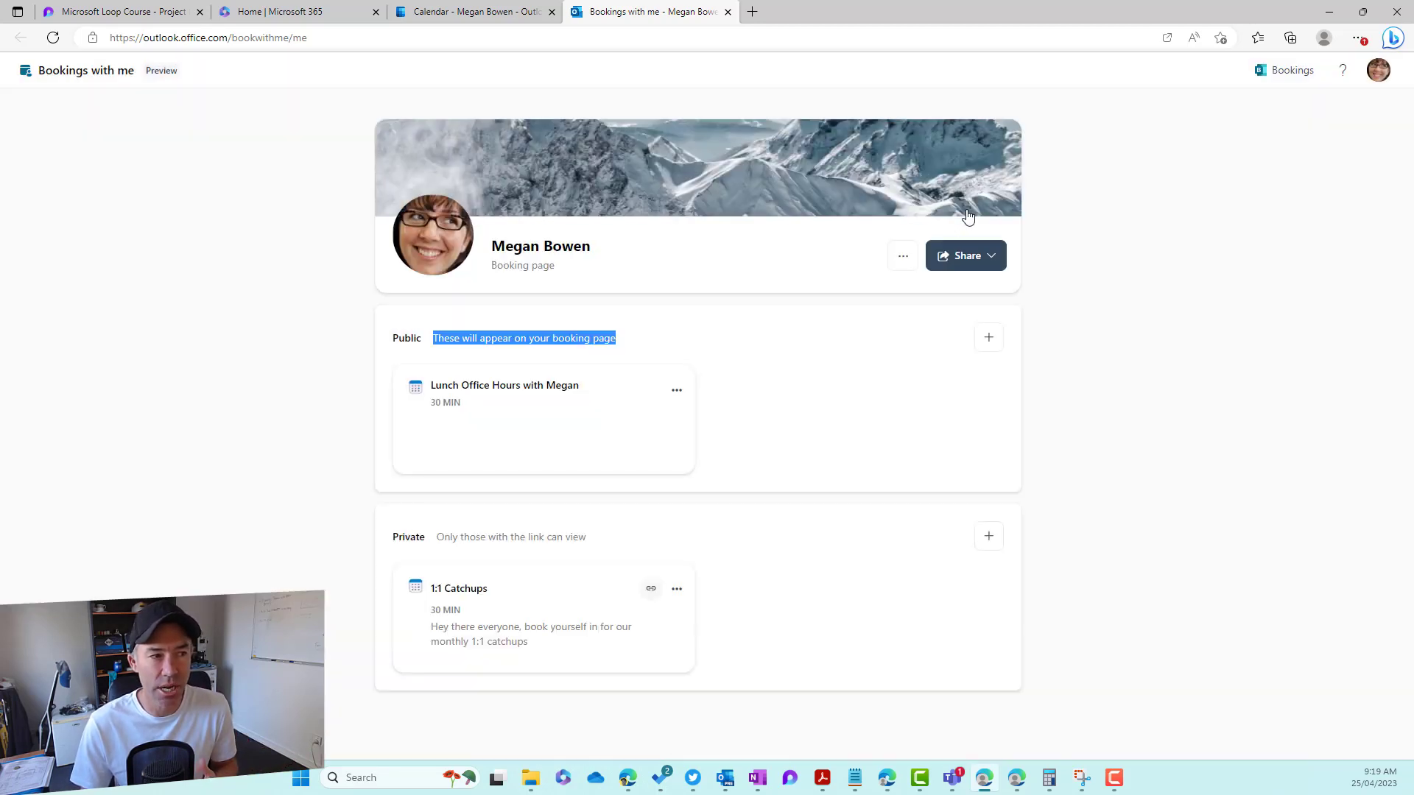
Step: View the booking page's sharing options and the settings for adding it to an email signature
click(969, 264)
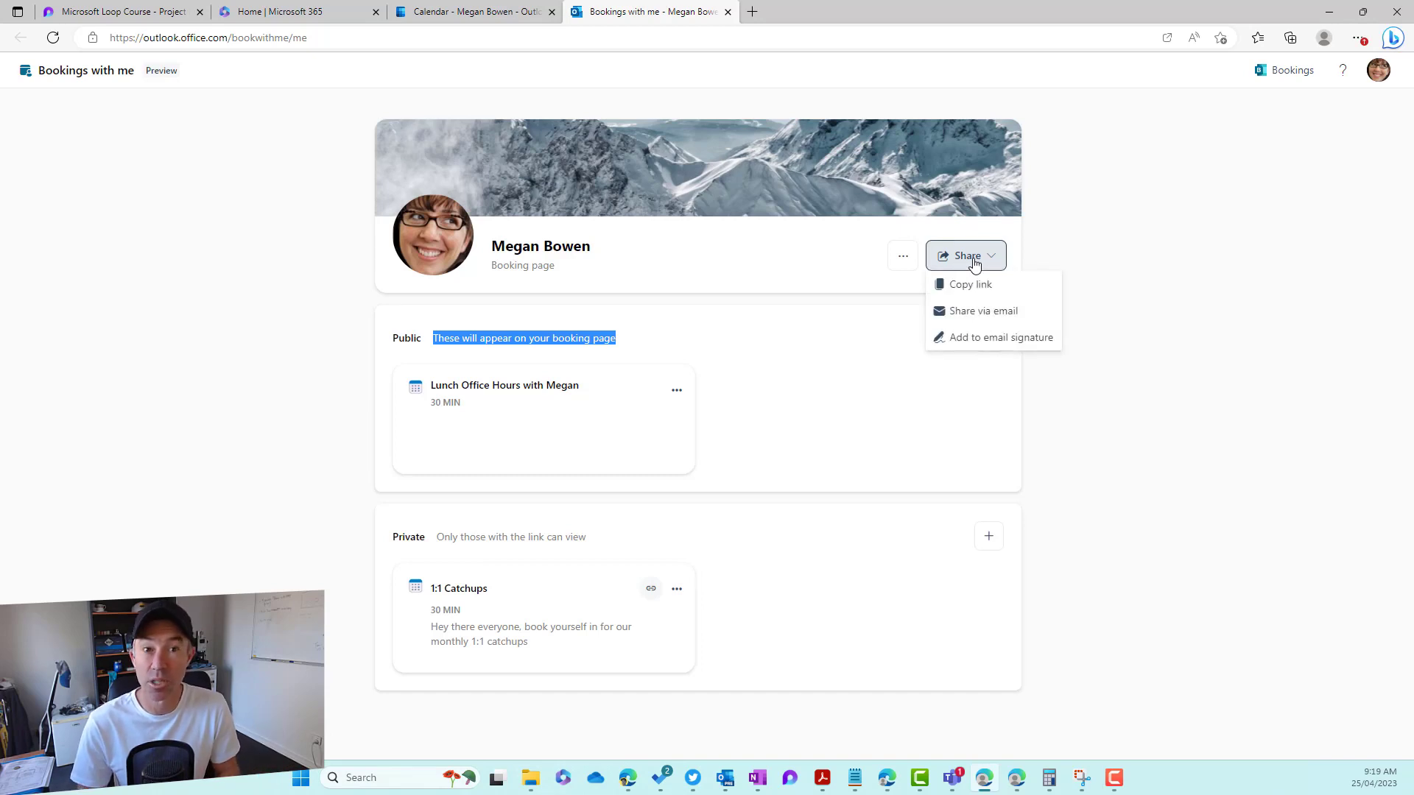
click(979, 339)
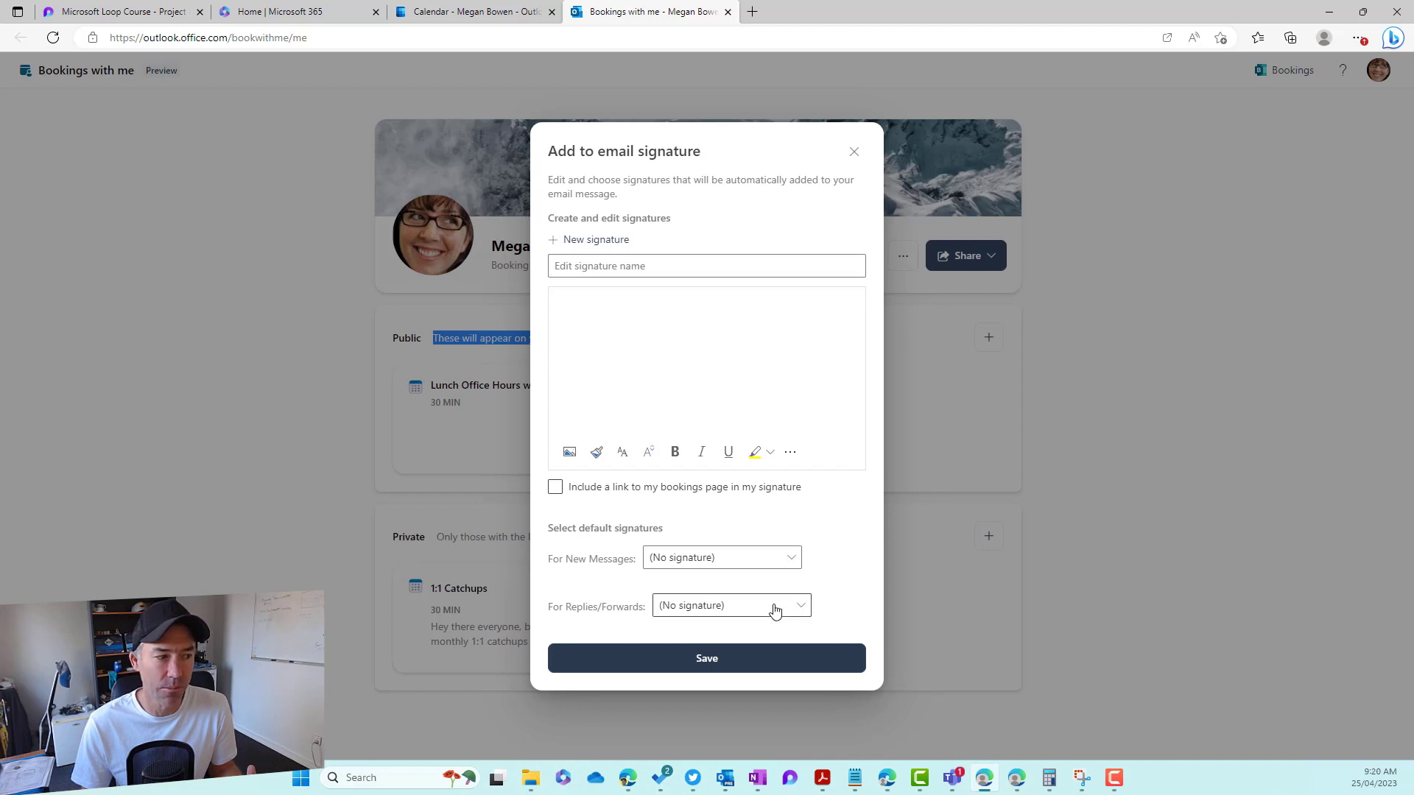
click(853, 152)
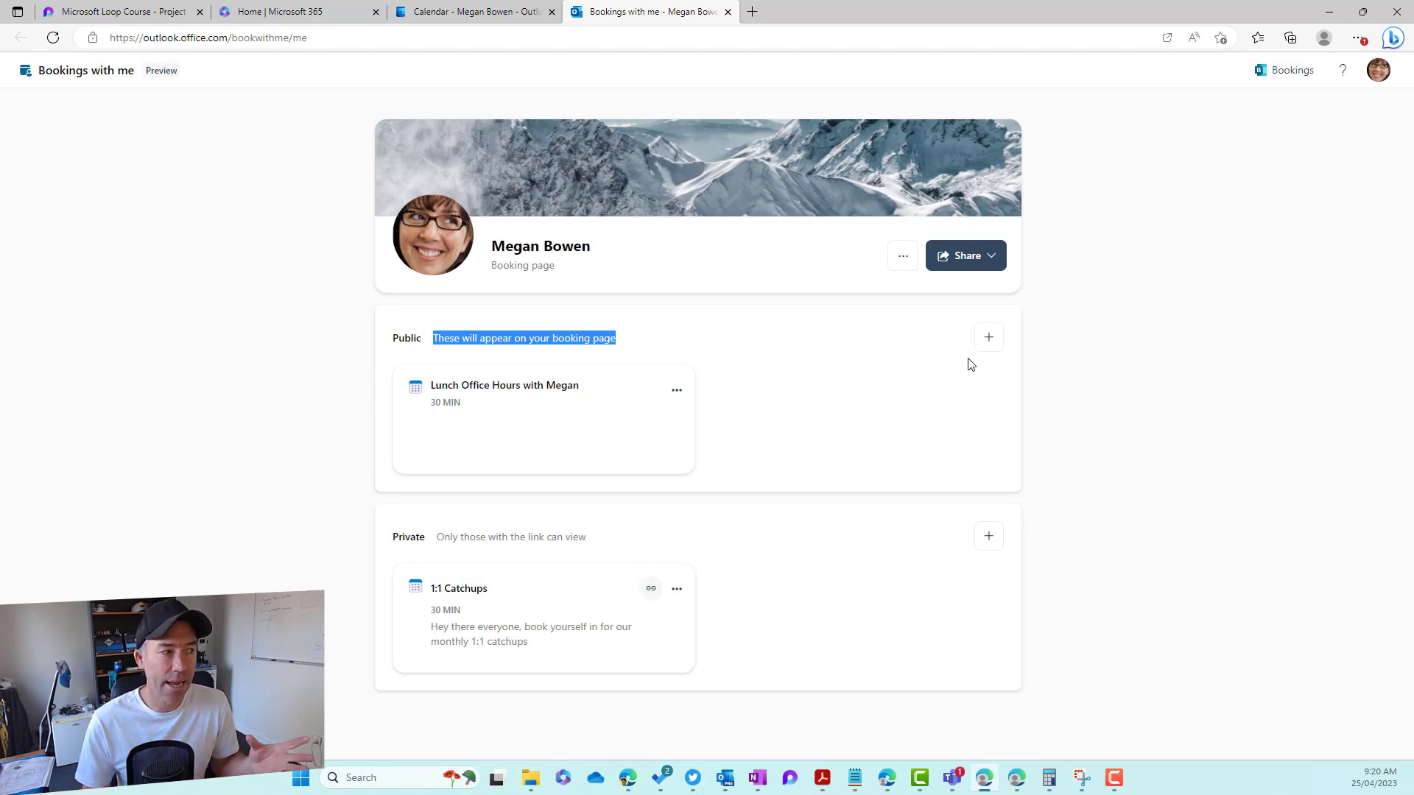
Step: Open a new public meeting type and examine its category, duration and schedule customization options
click(991, 351)
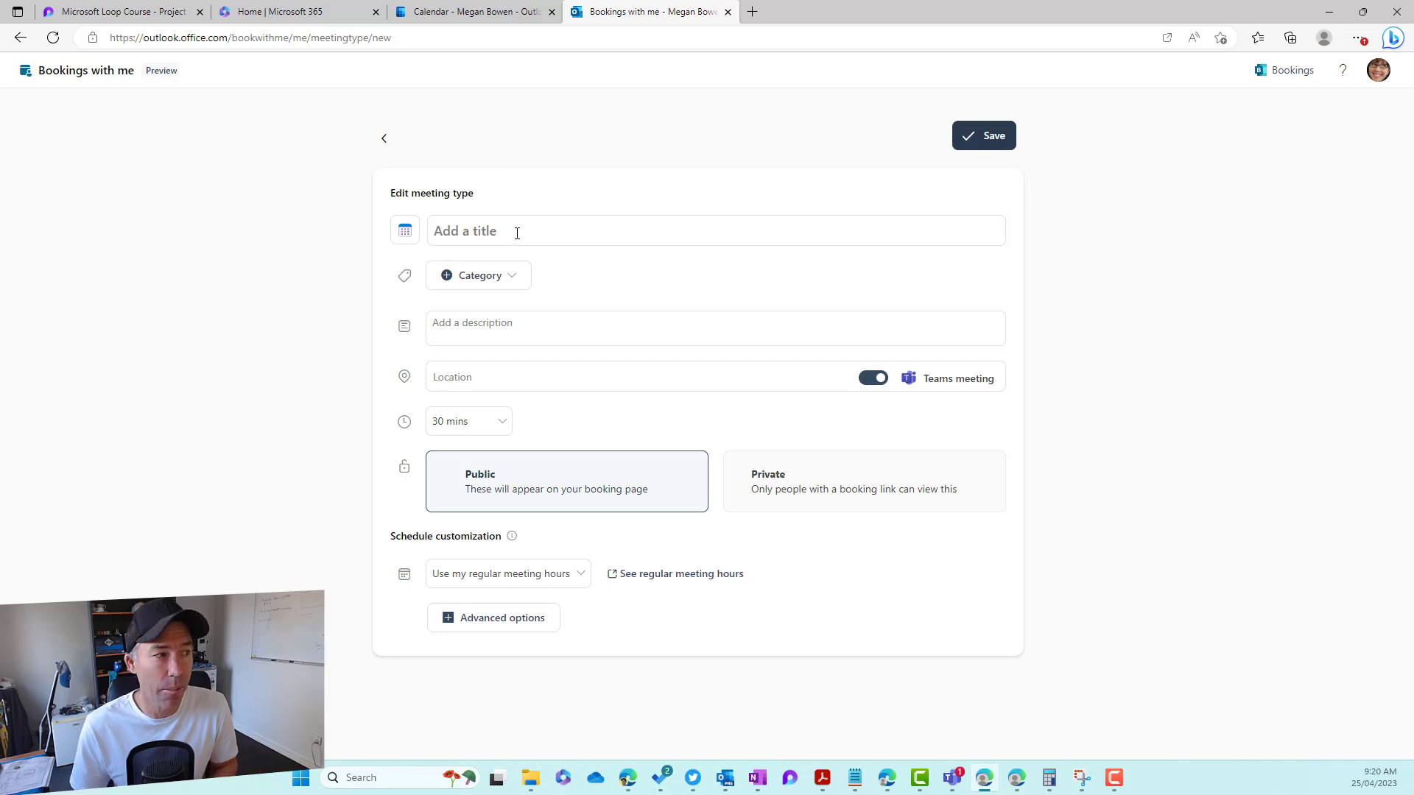
click(514, 284)
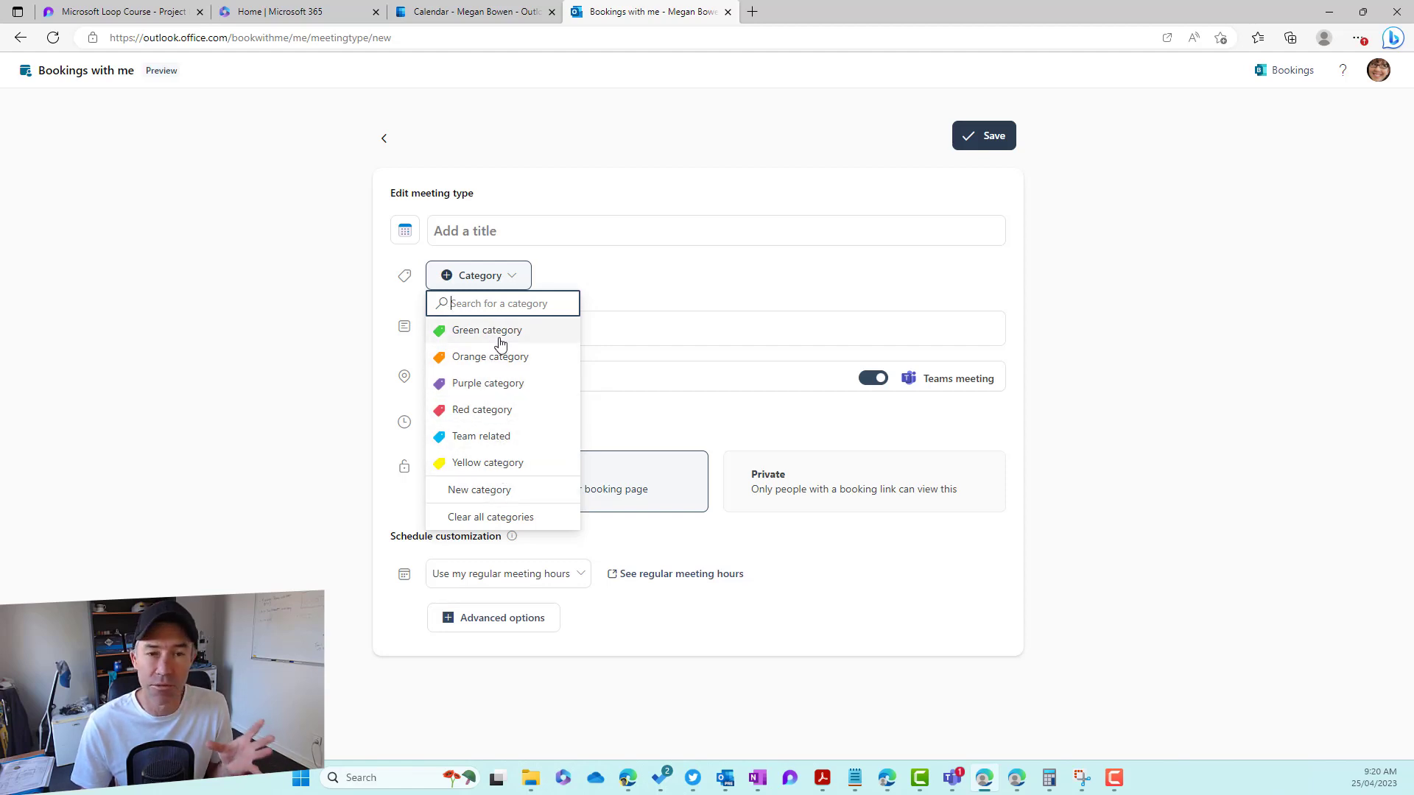
click(656, 290)
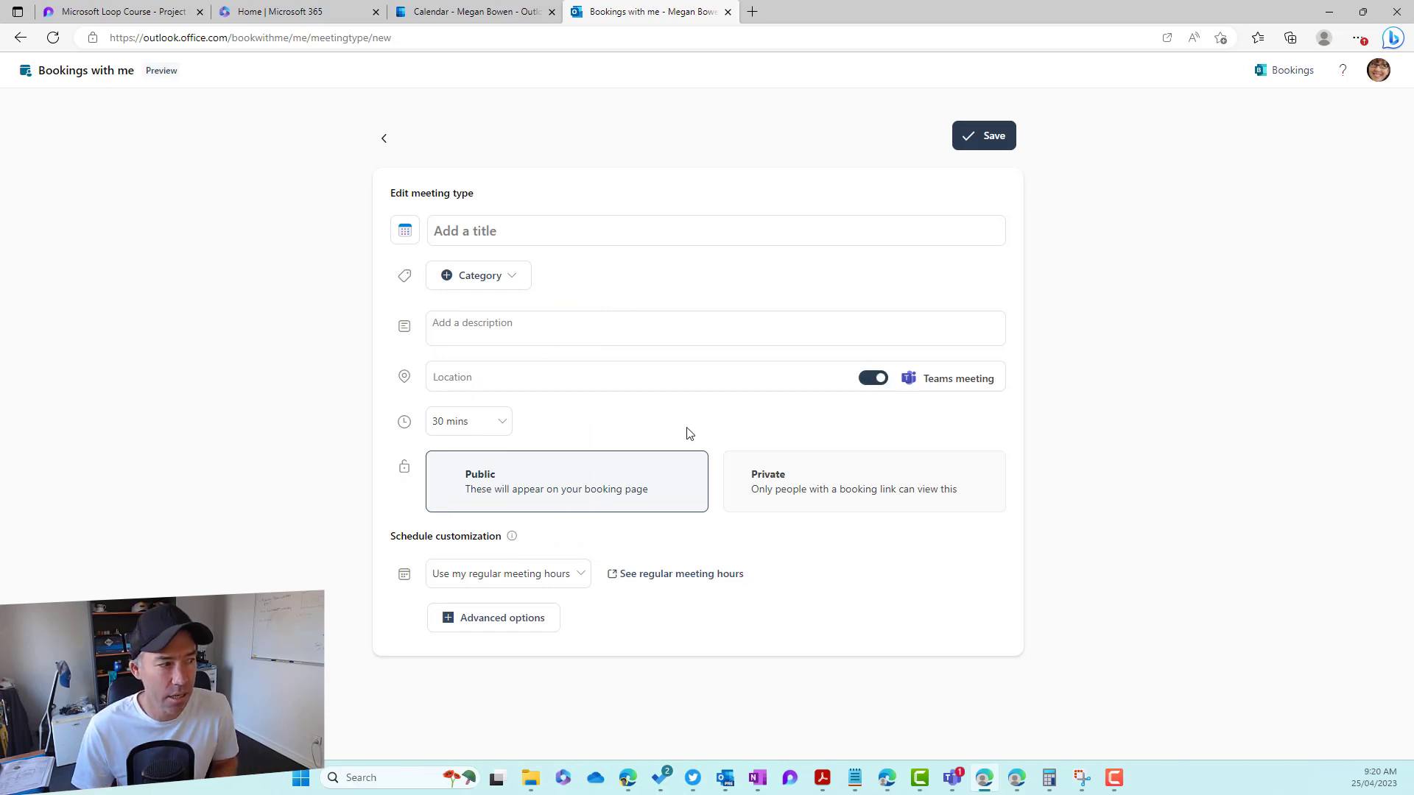
click(462, 431)
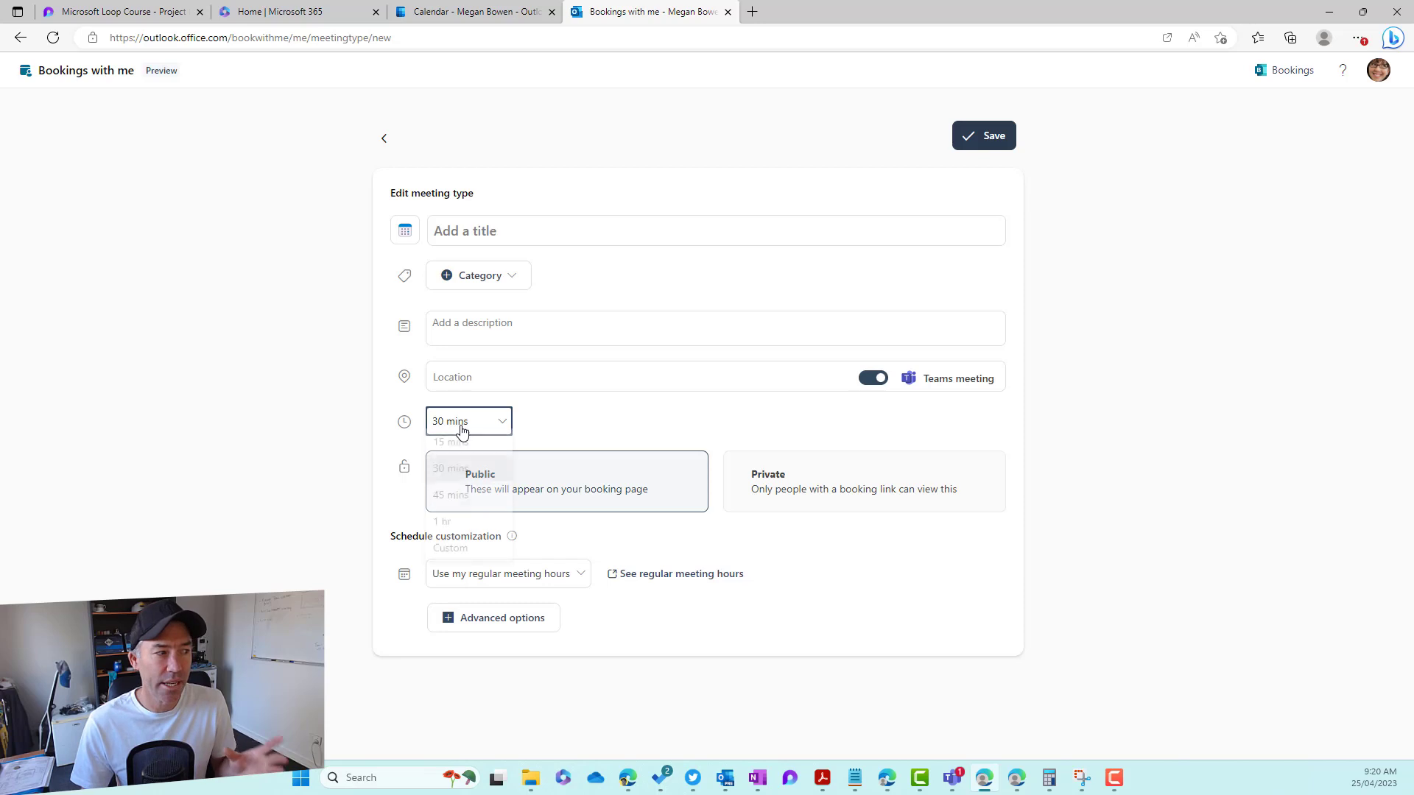
click(696, 428)
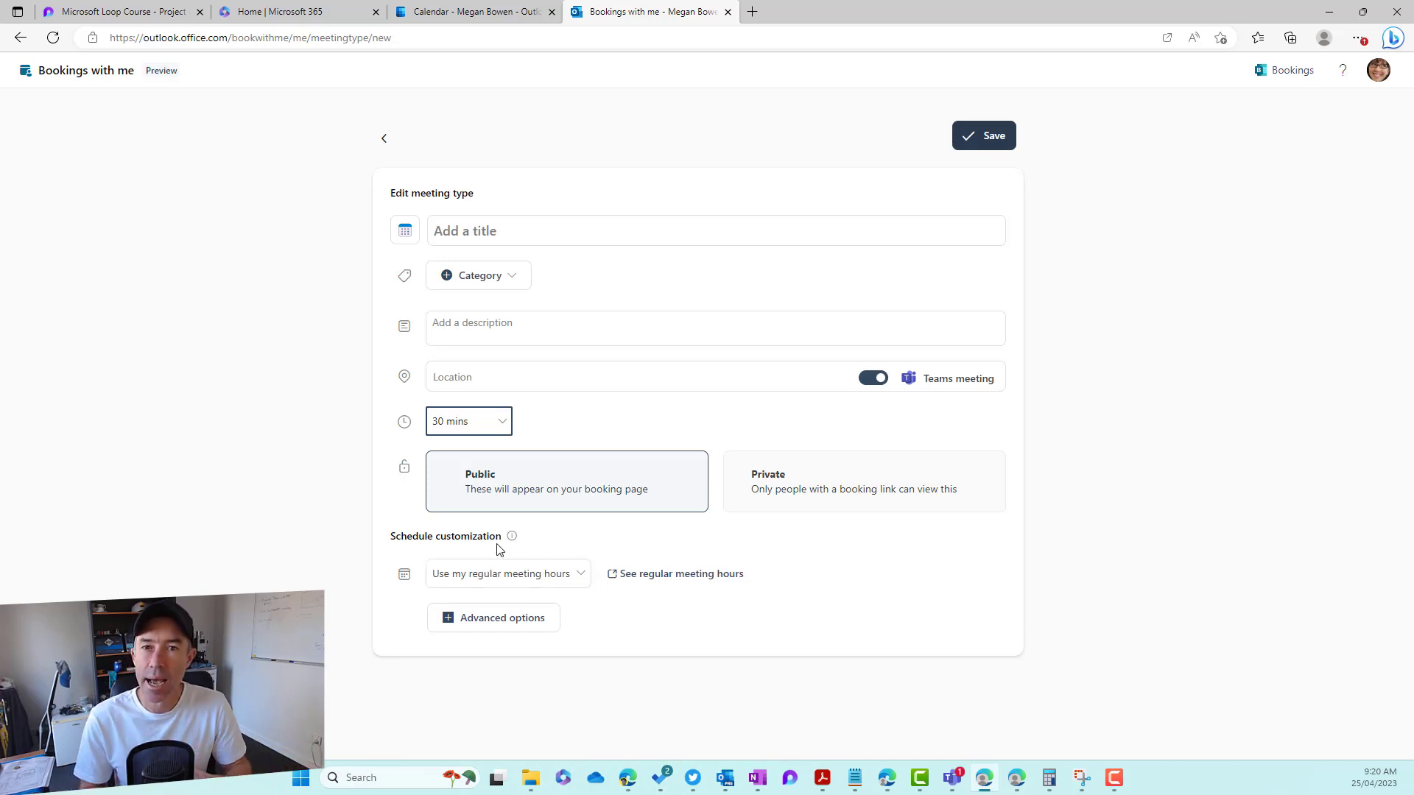
click(480, 582)
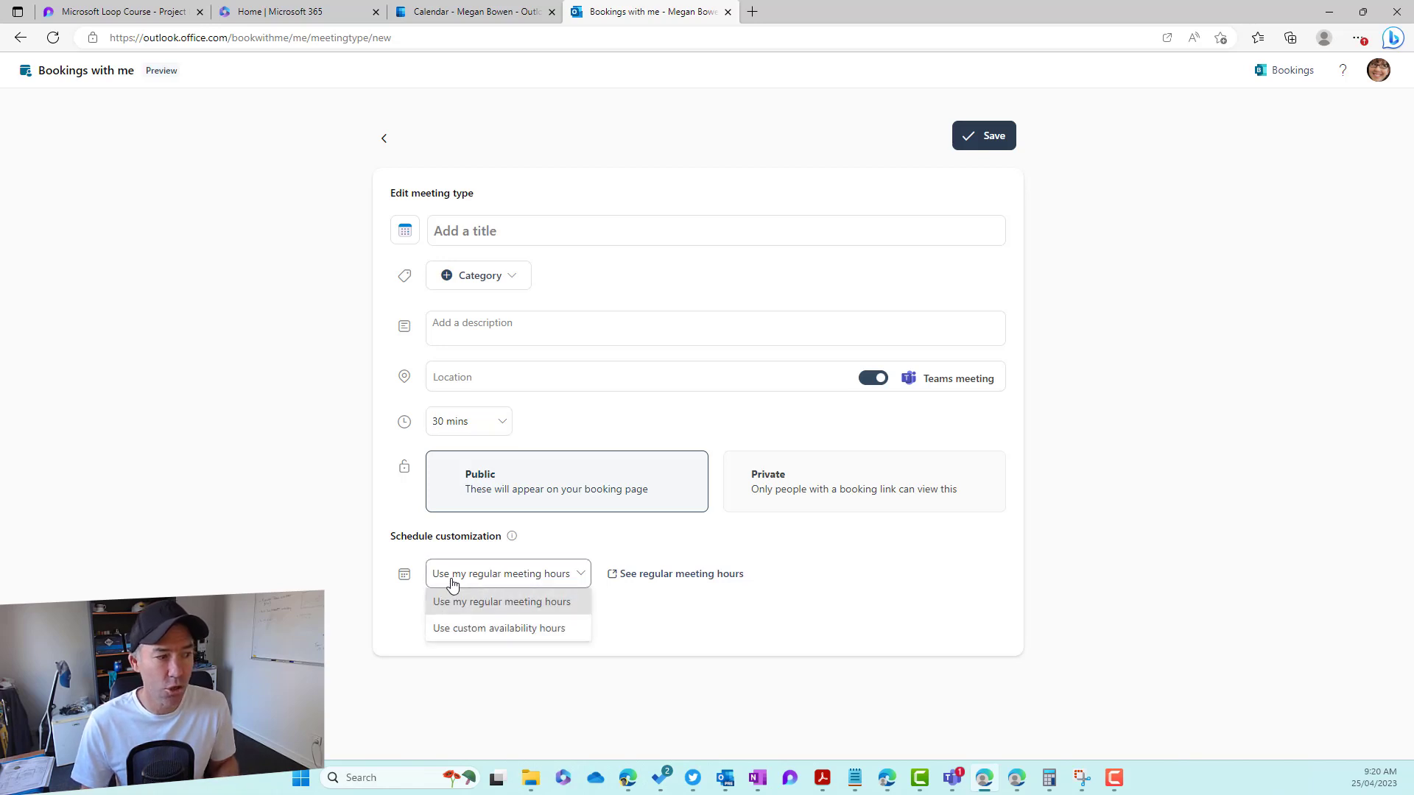
click(700, 610)
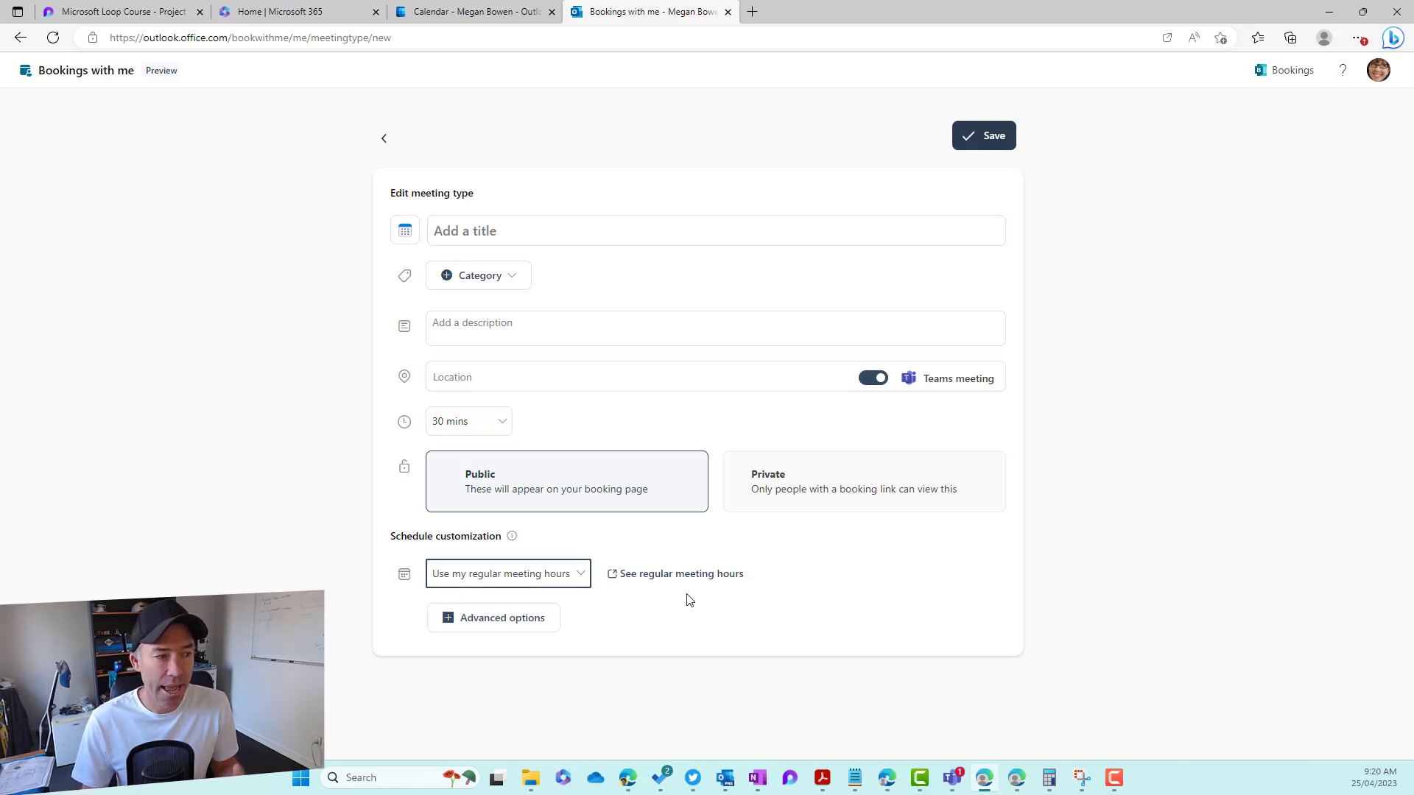
Step: Check the regular meeting hours in the Outlook calendar settings and return to the meeting type form
click(682, 576)
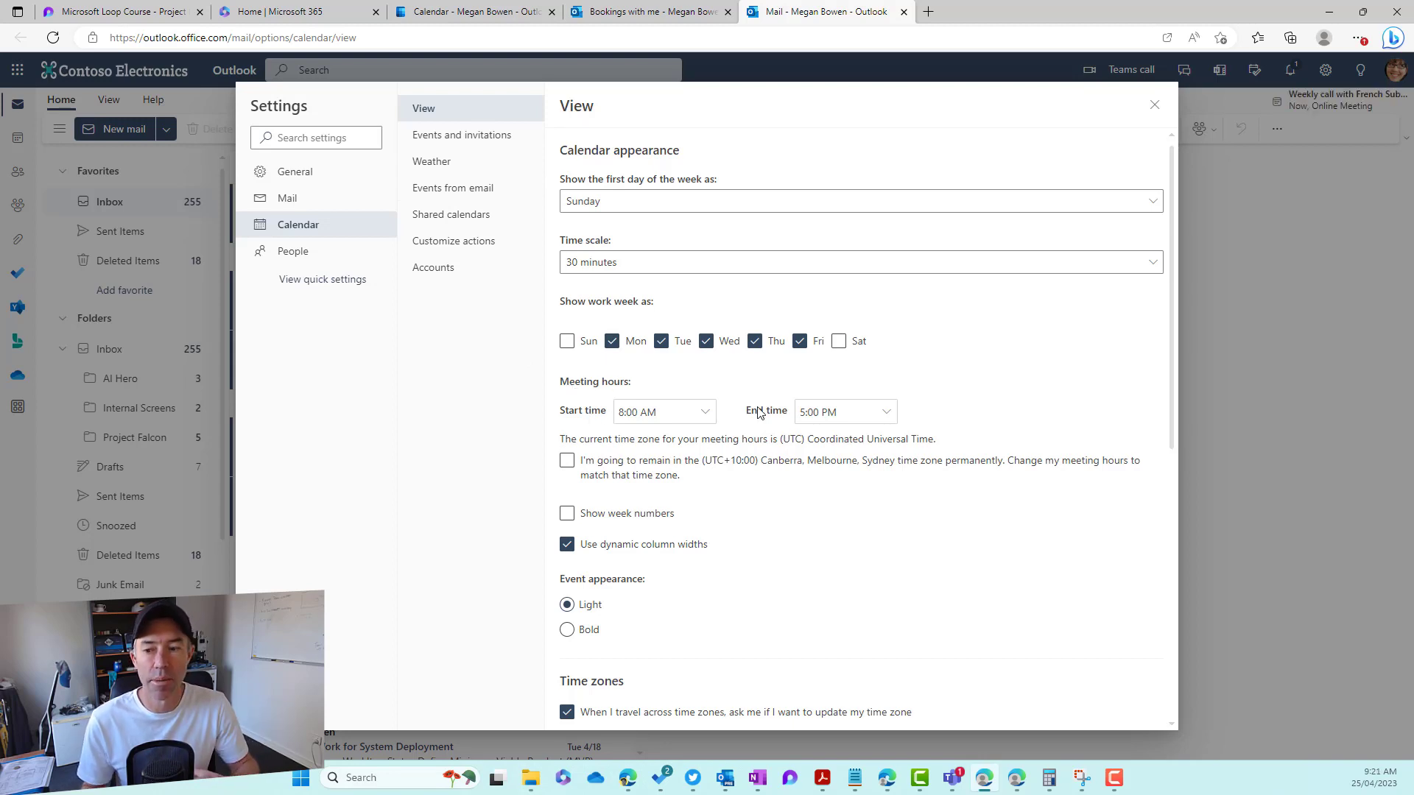
click(1154, 104)
click(669, 14)
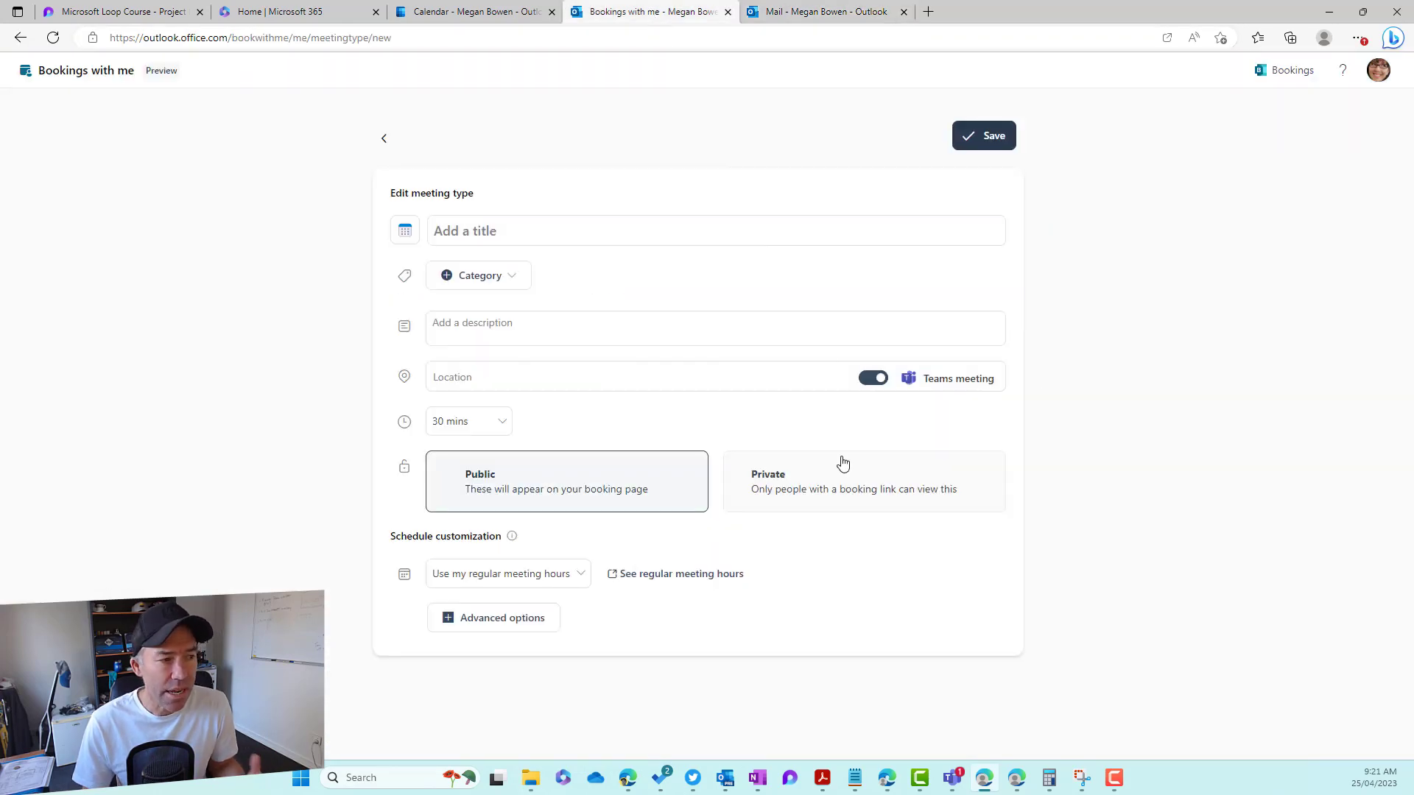
Step: Try custom availability hours for the meeting type, review the bookable hours per day, and back out of the form
click(560, 578)
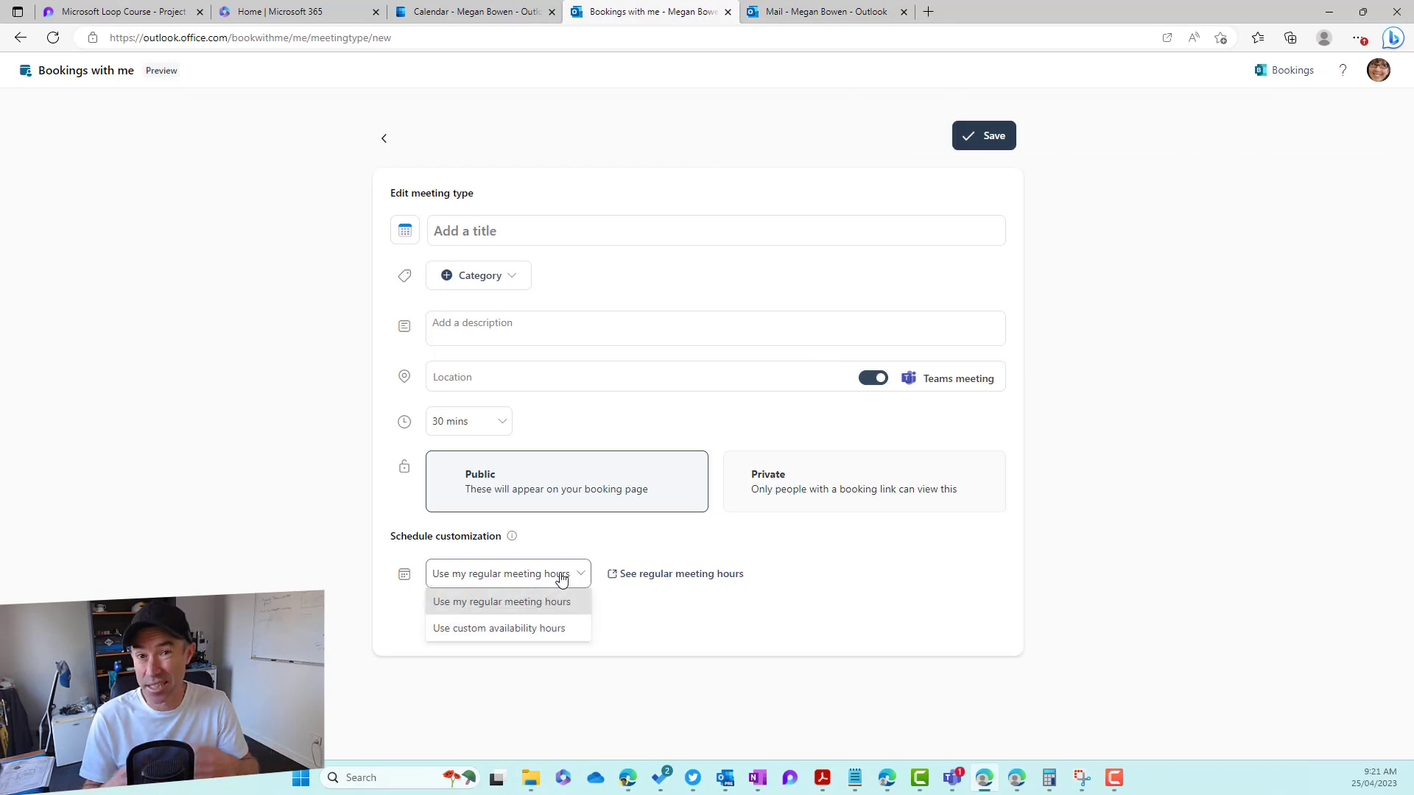
click(474, 629)
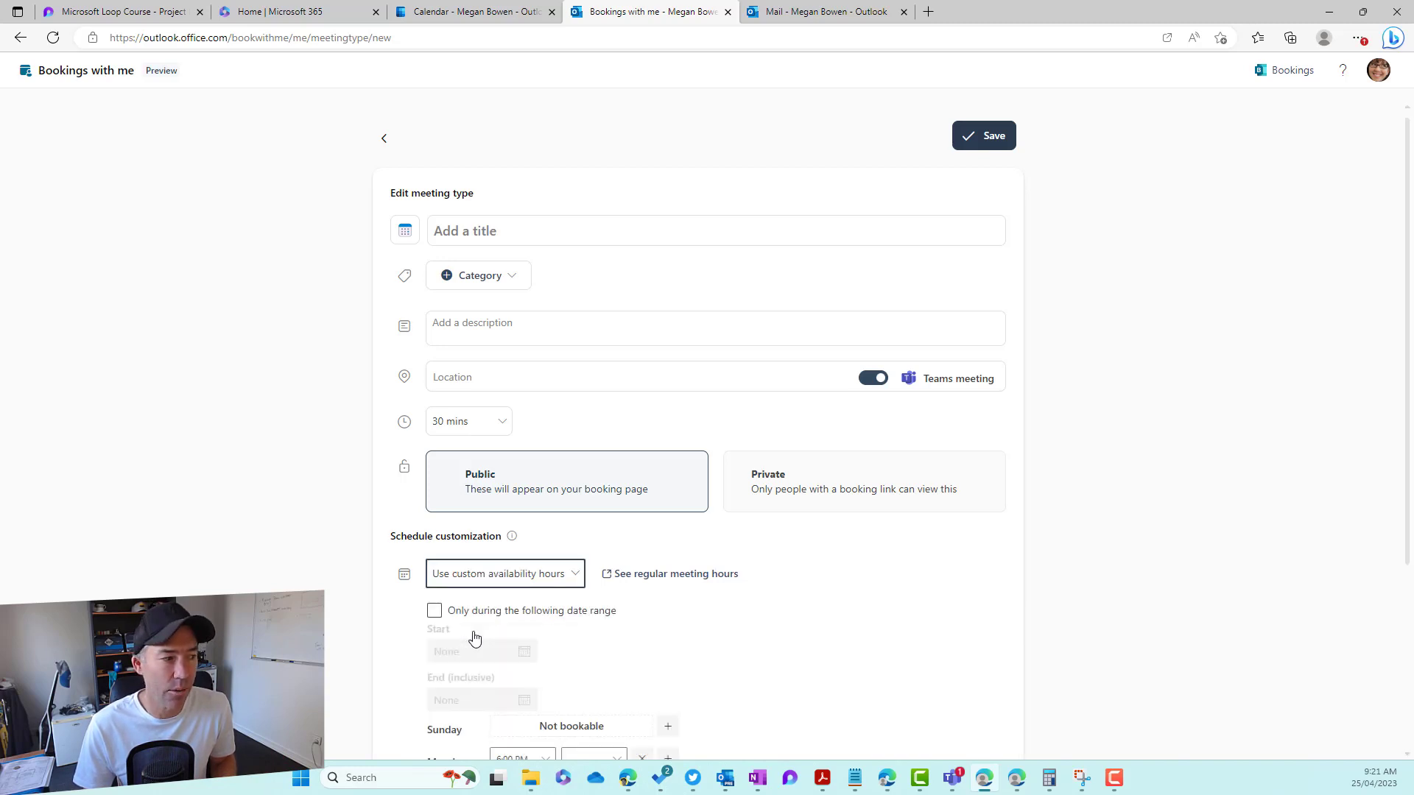
scroll(582, 560, down, 4)
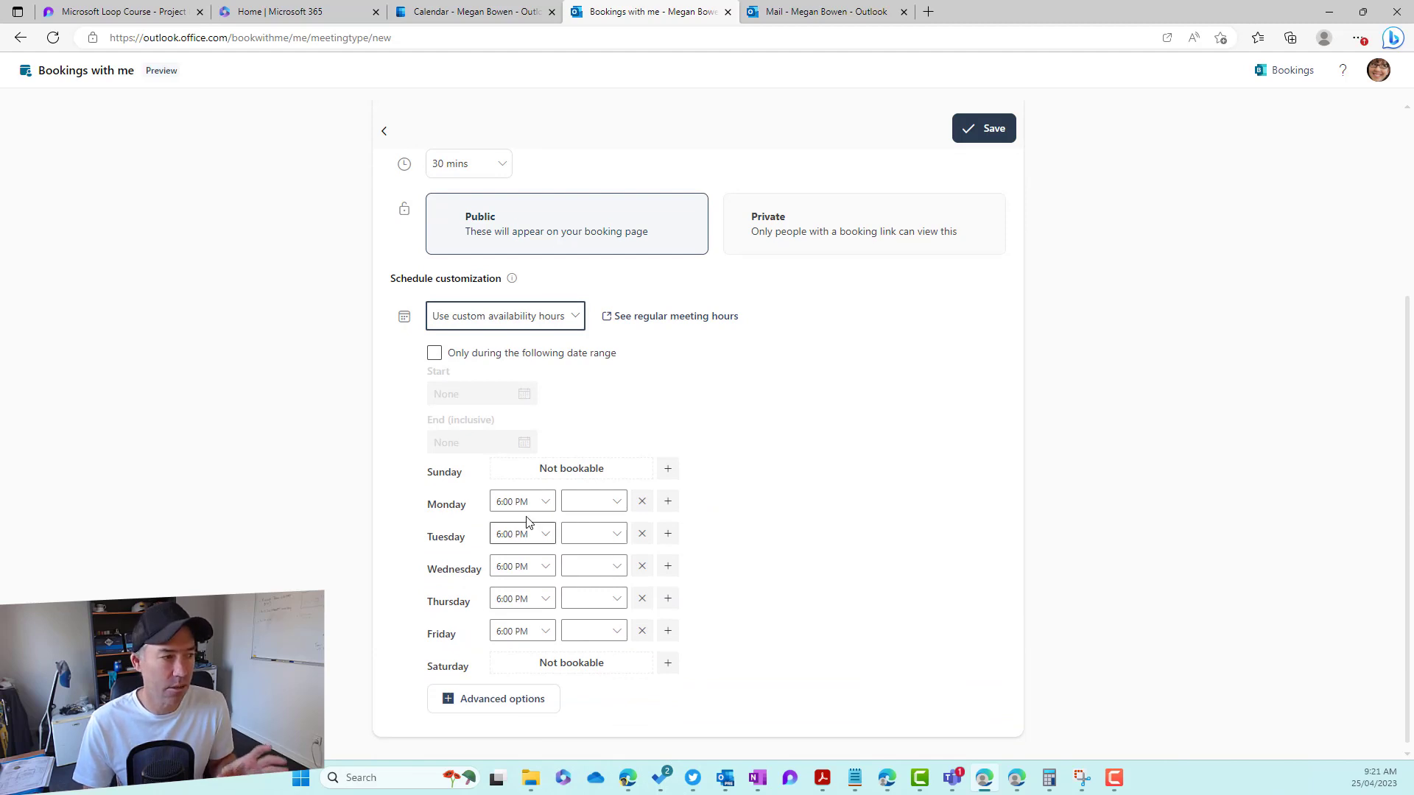
scroll(878, 307, up, 4)
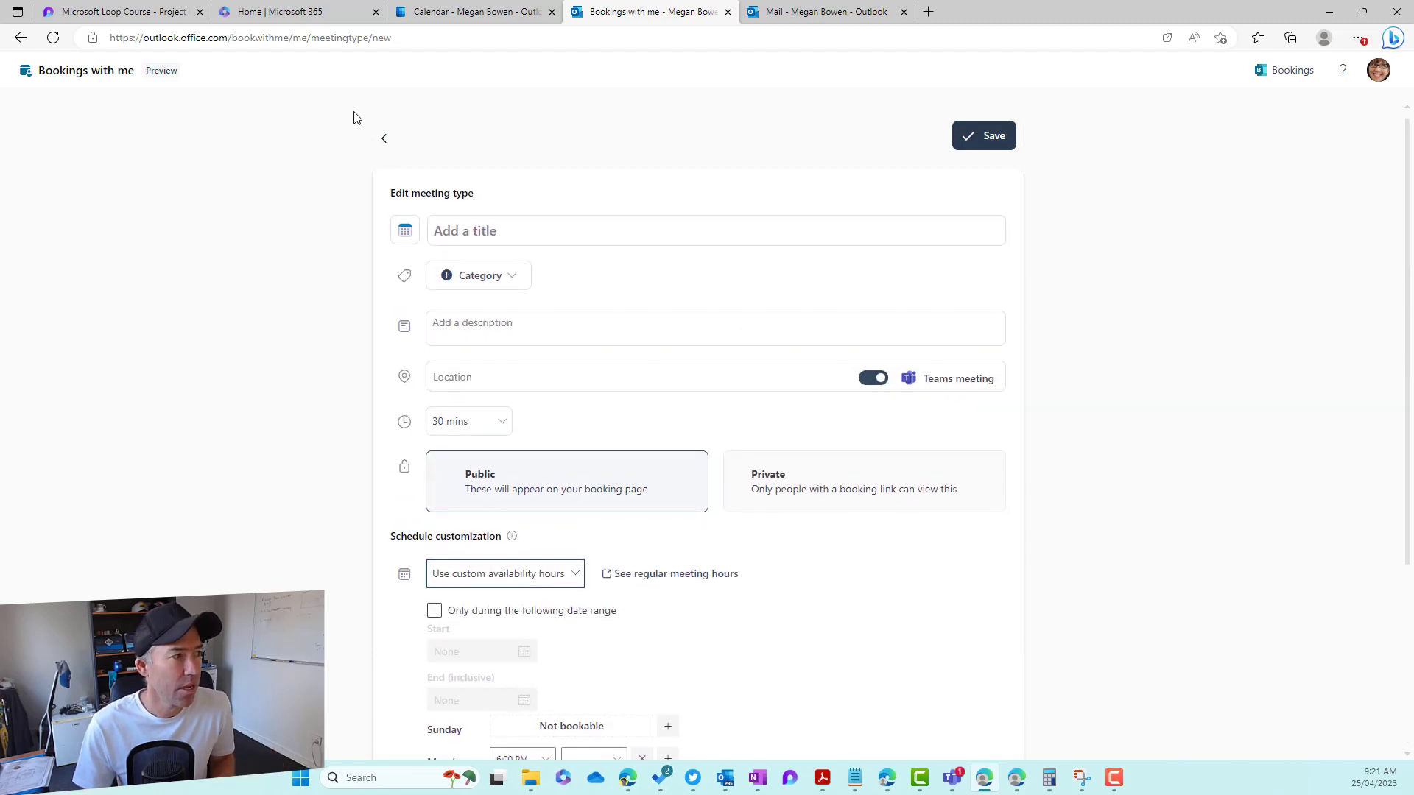
click(384, 137)
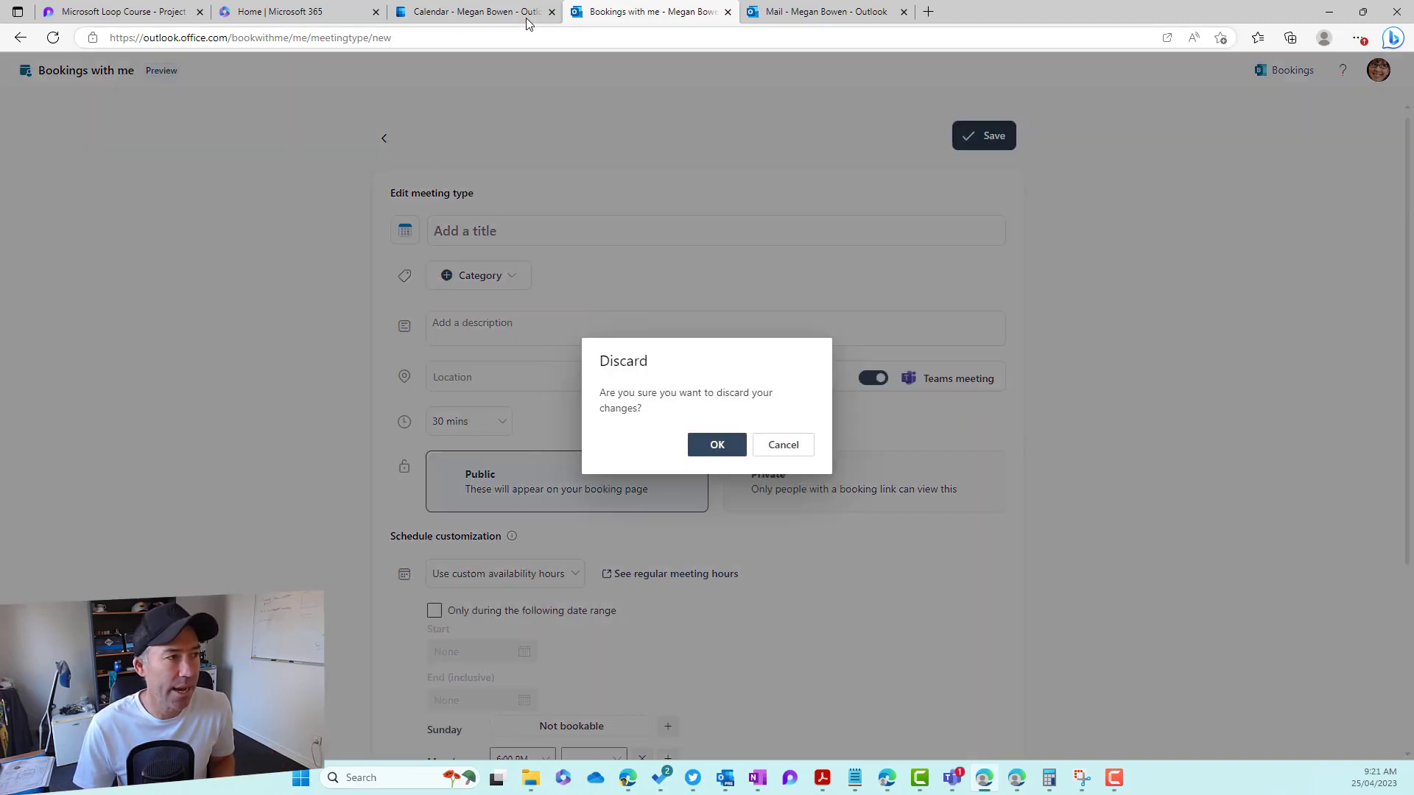
Step: Switch to the Outlook calendar and start a new bookable time
click(486, 11)
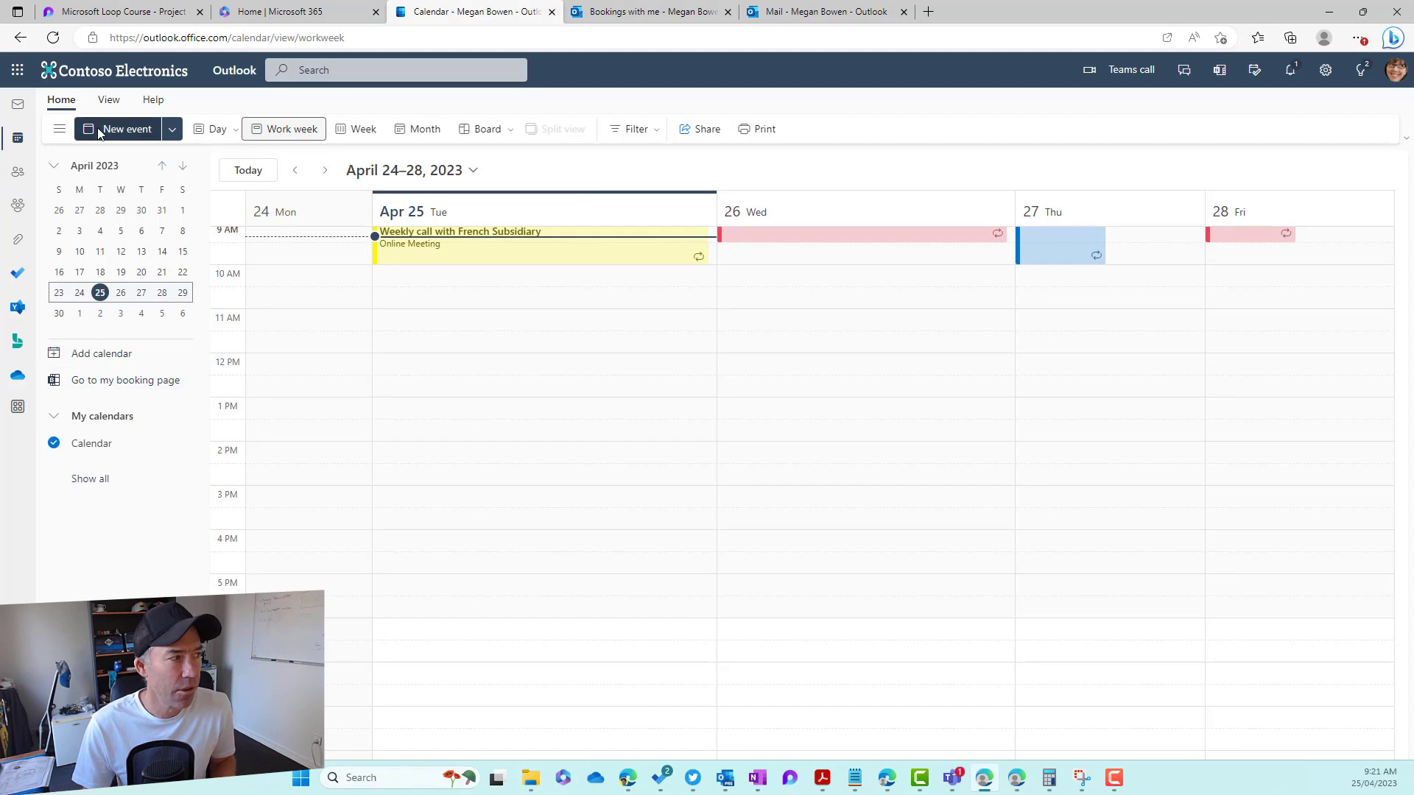
click(172, 131)
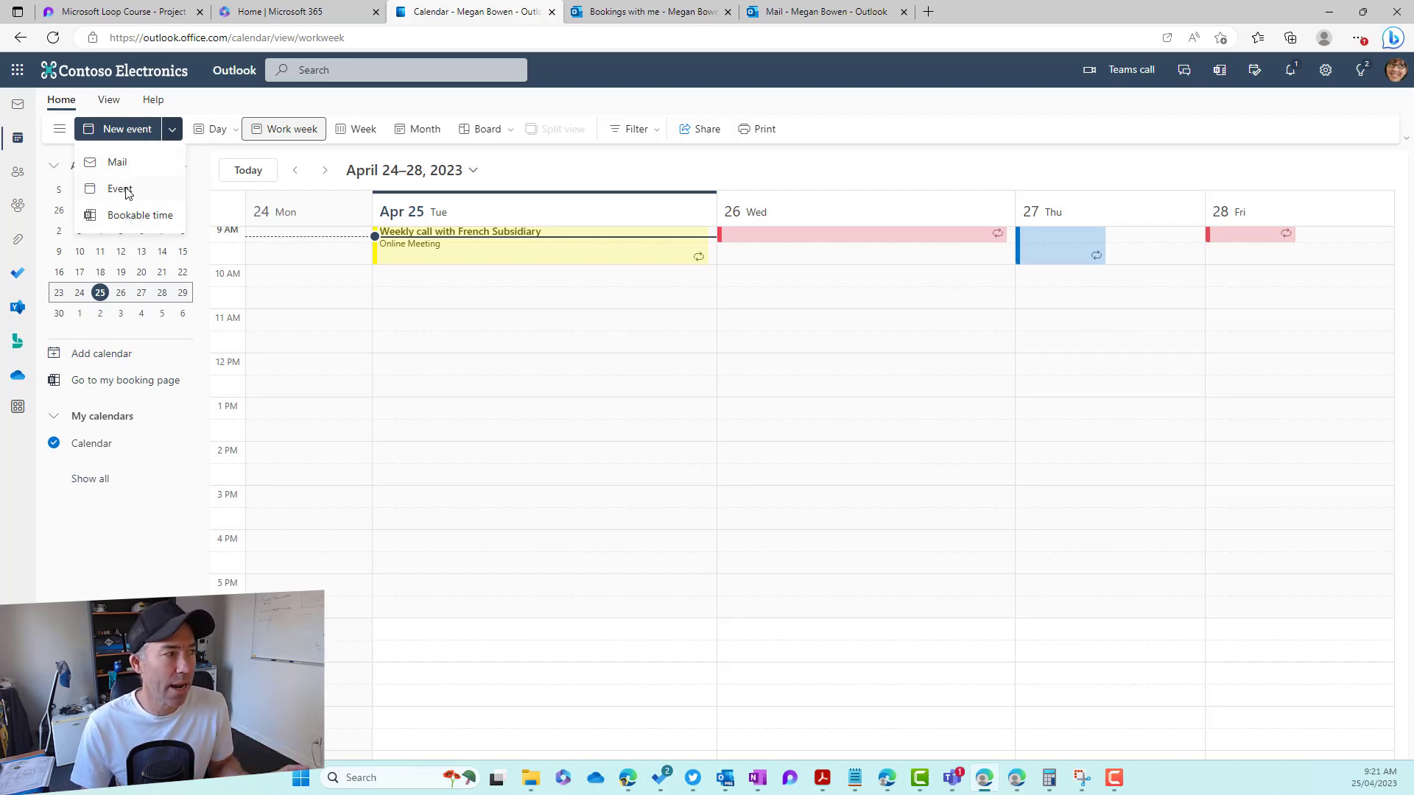
click(133, 223)
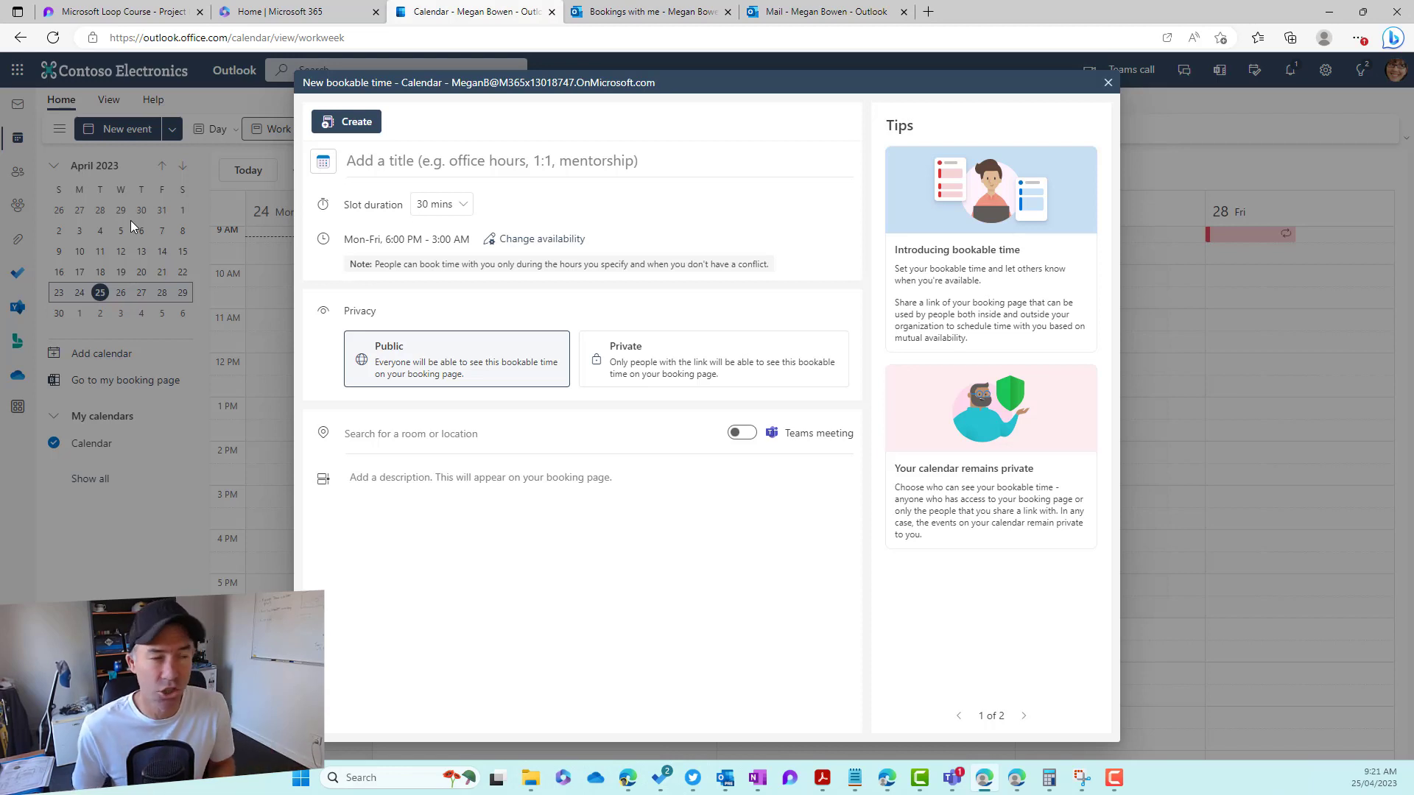
Step: Title the bookable time "Team 1:1 Catchup" and set its slot duration to 30 mins
click(404, 158)
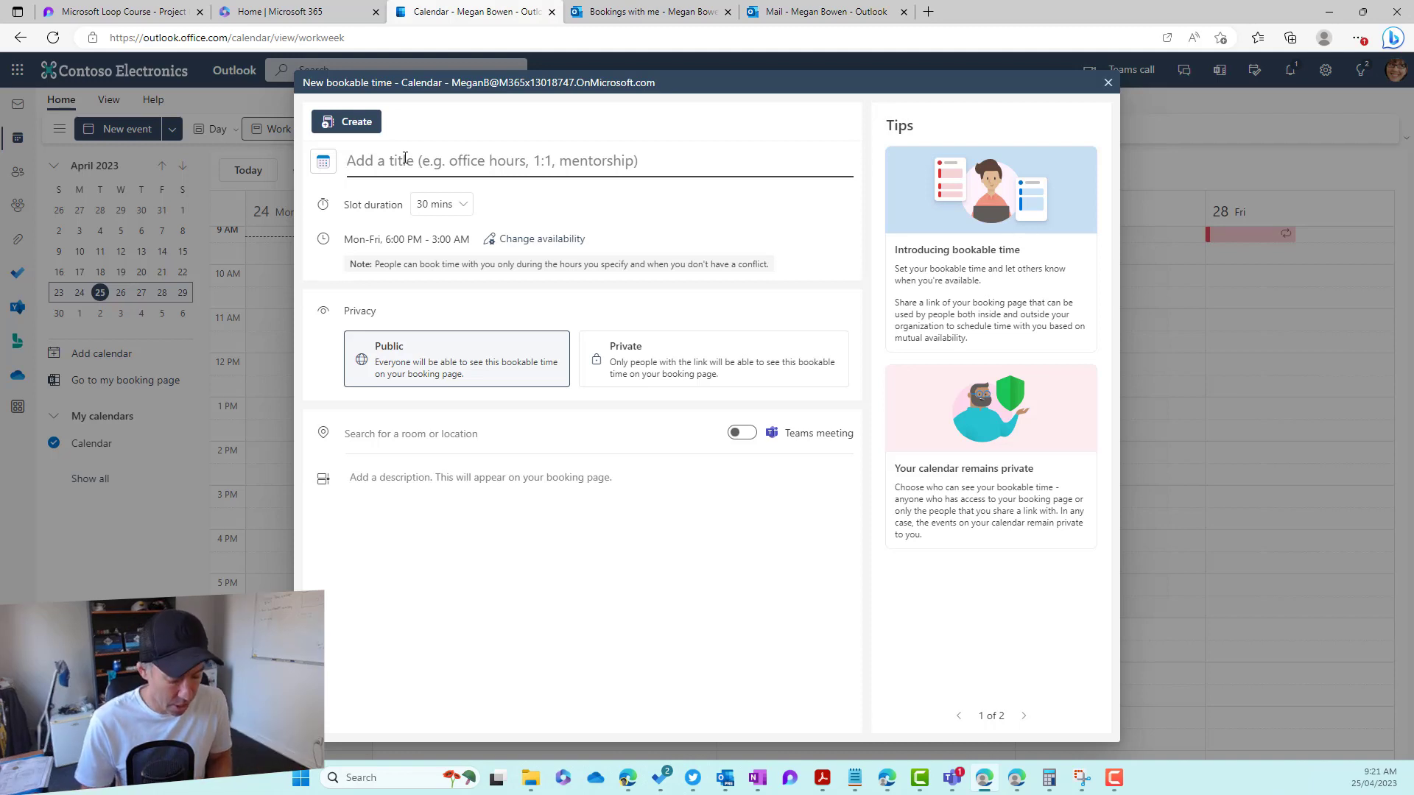
text(team)
key(BackSpace)
key(BackSpace)
key(BackSpace)
key(BackSpace)
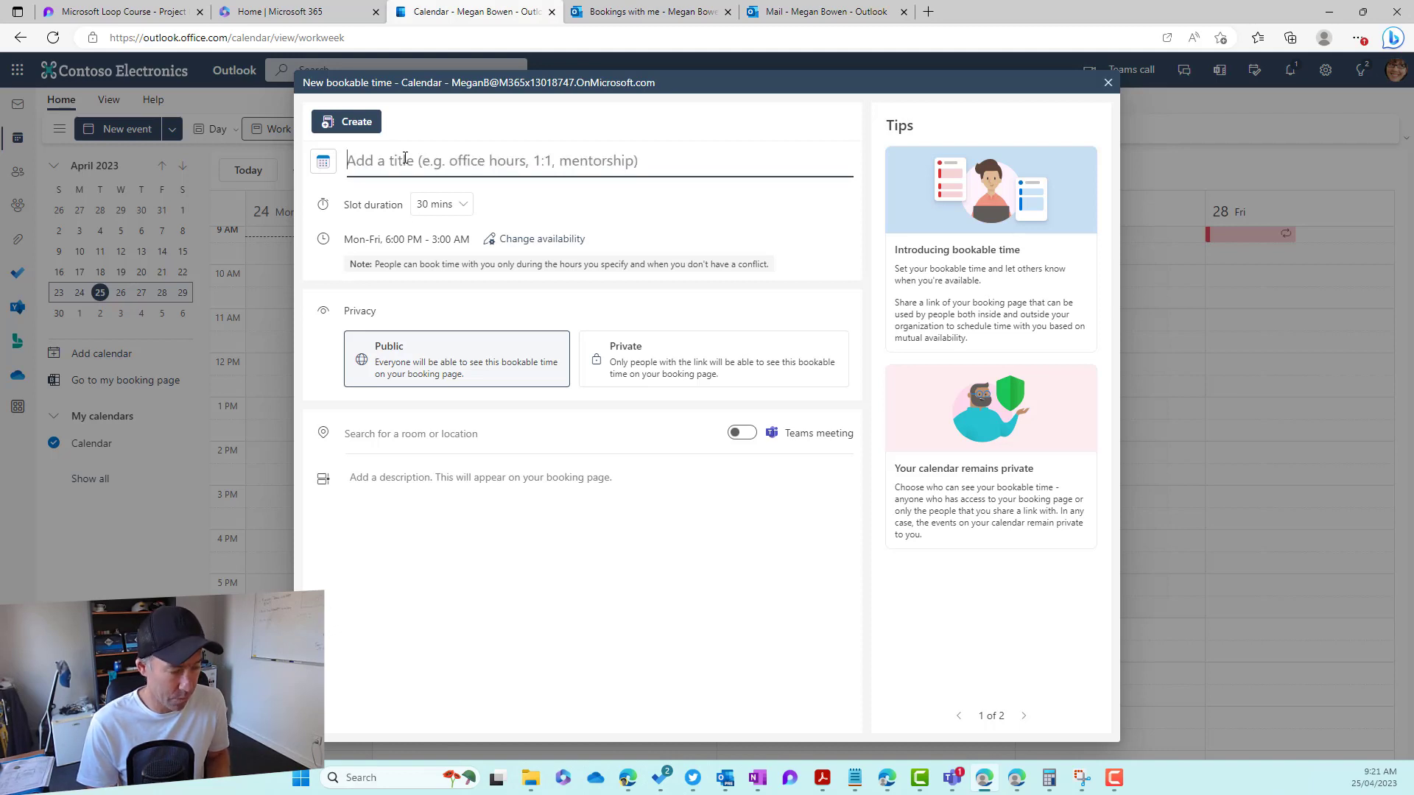
text(Team 1:1 Catchup)
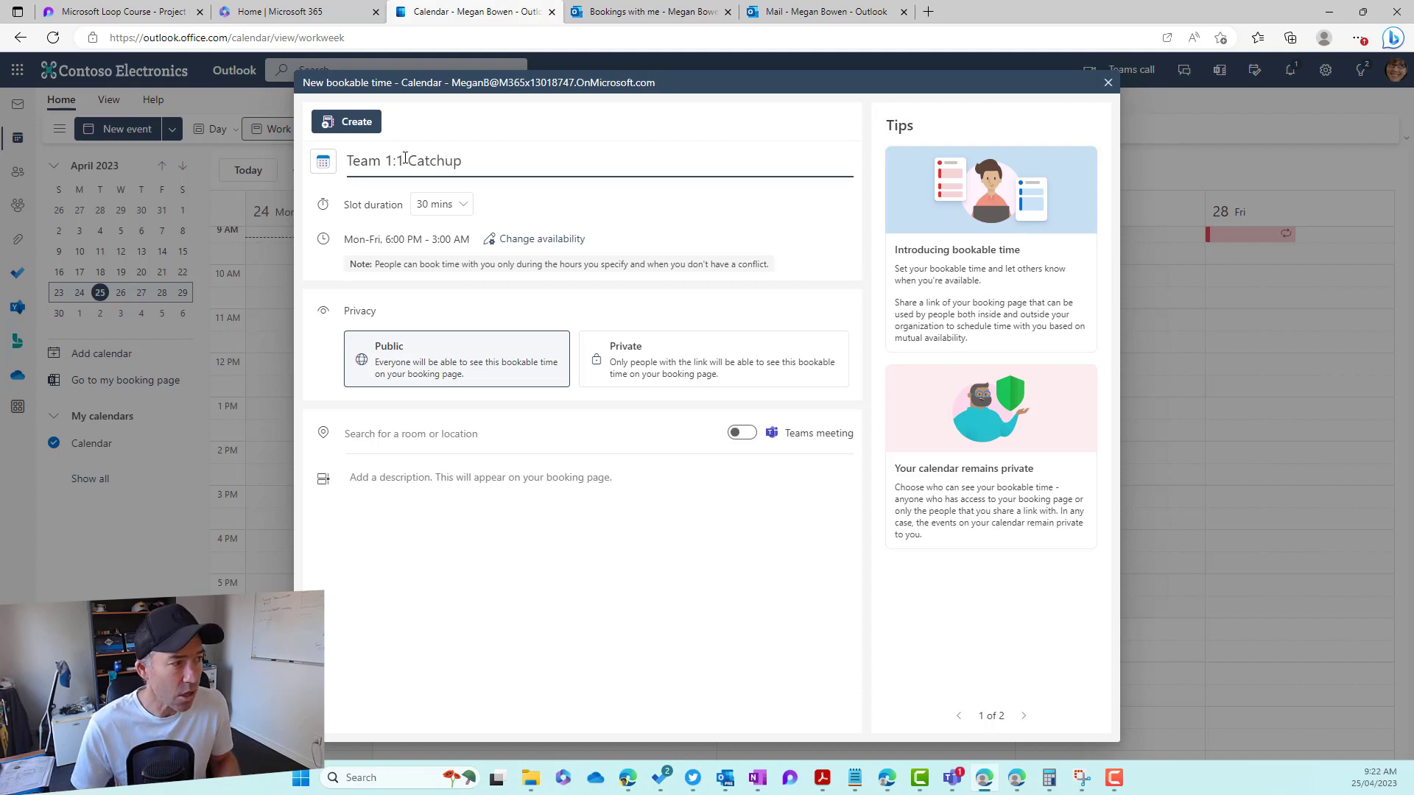
click(442, 207)
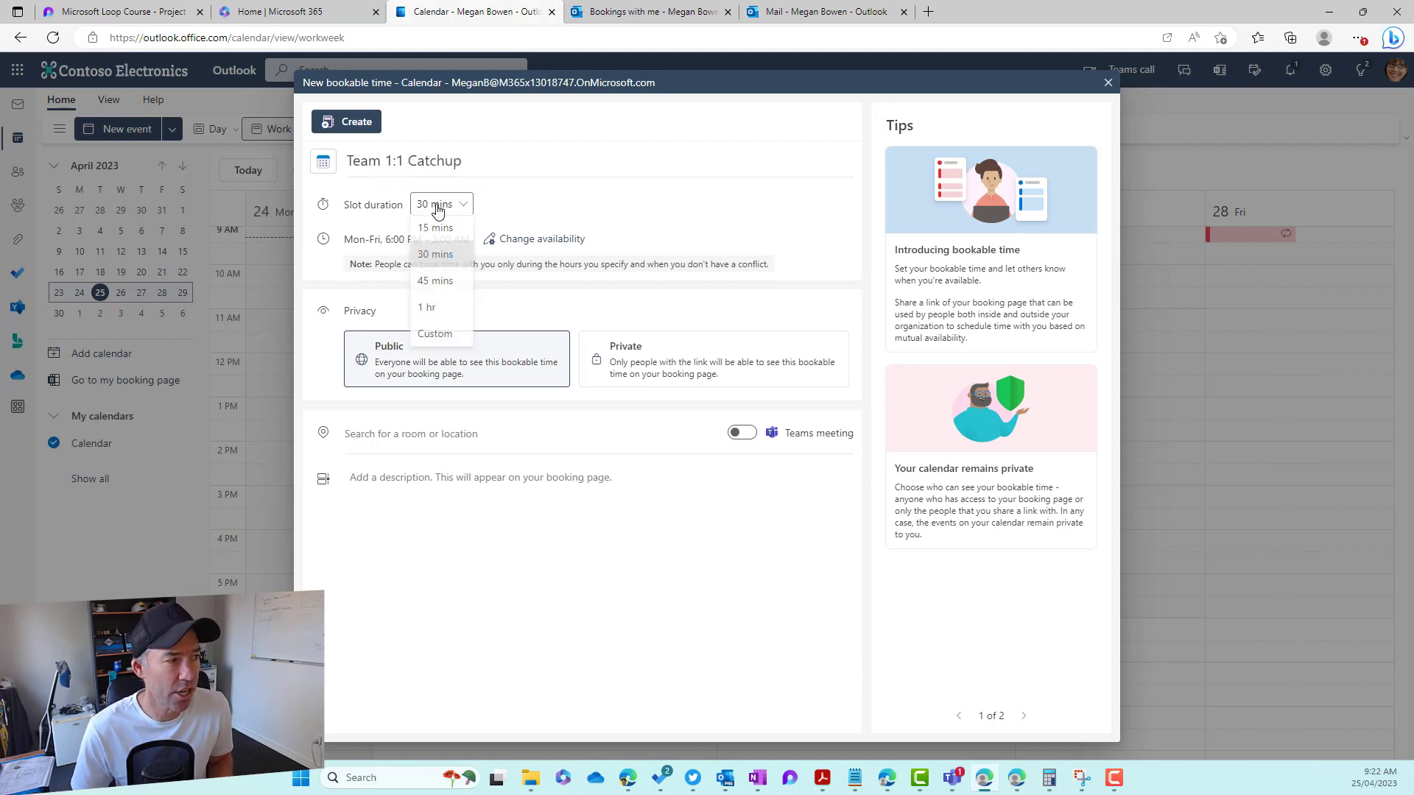
click(443, 258)
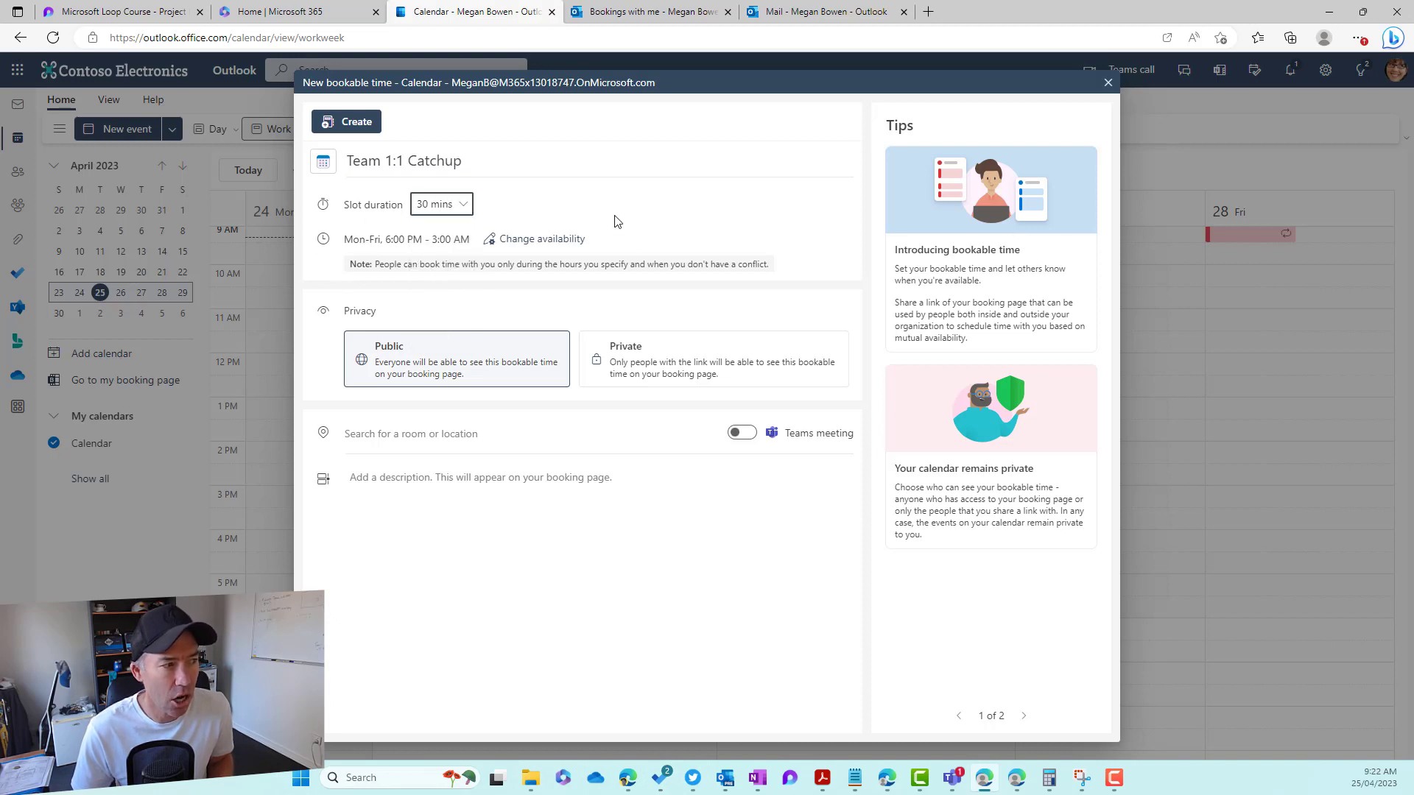
Step: Open the bookable time's availability, compare it with the regular meeting hours, and choose custom availability hours
click(542, 240)
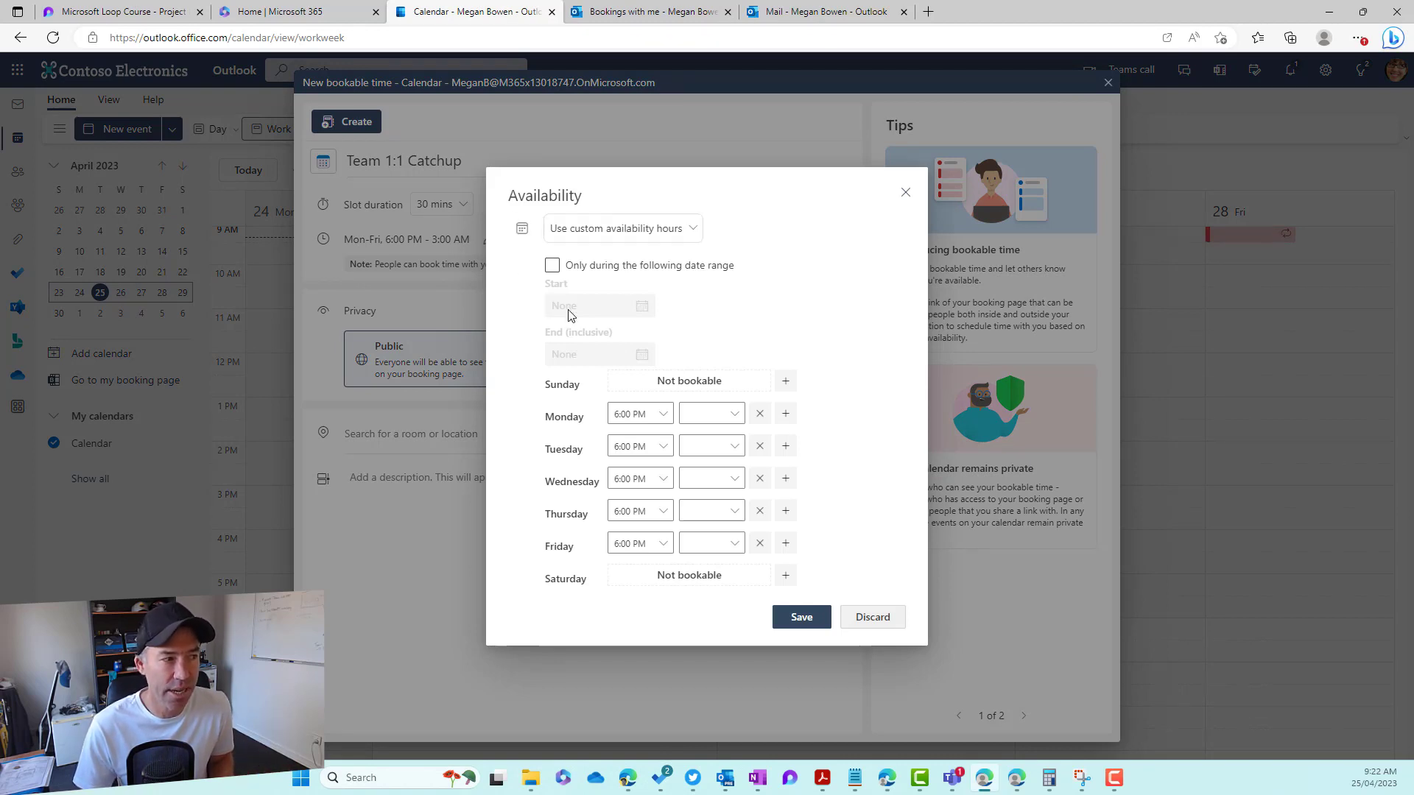
click(629, 229)
click(589, 262)
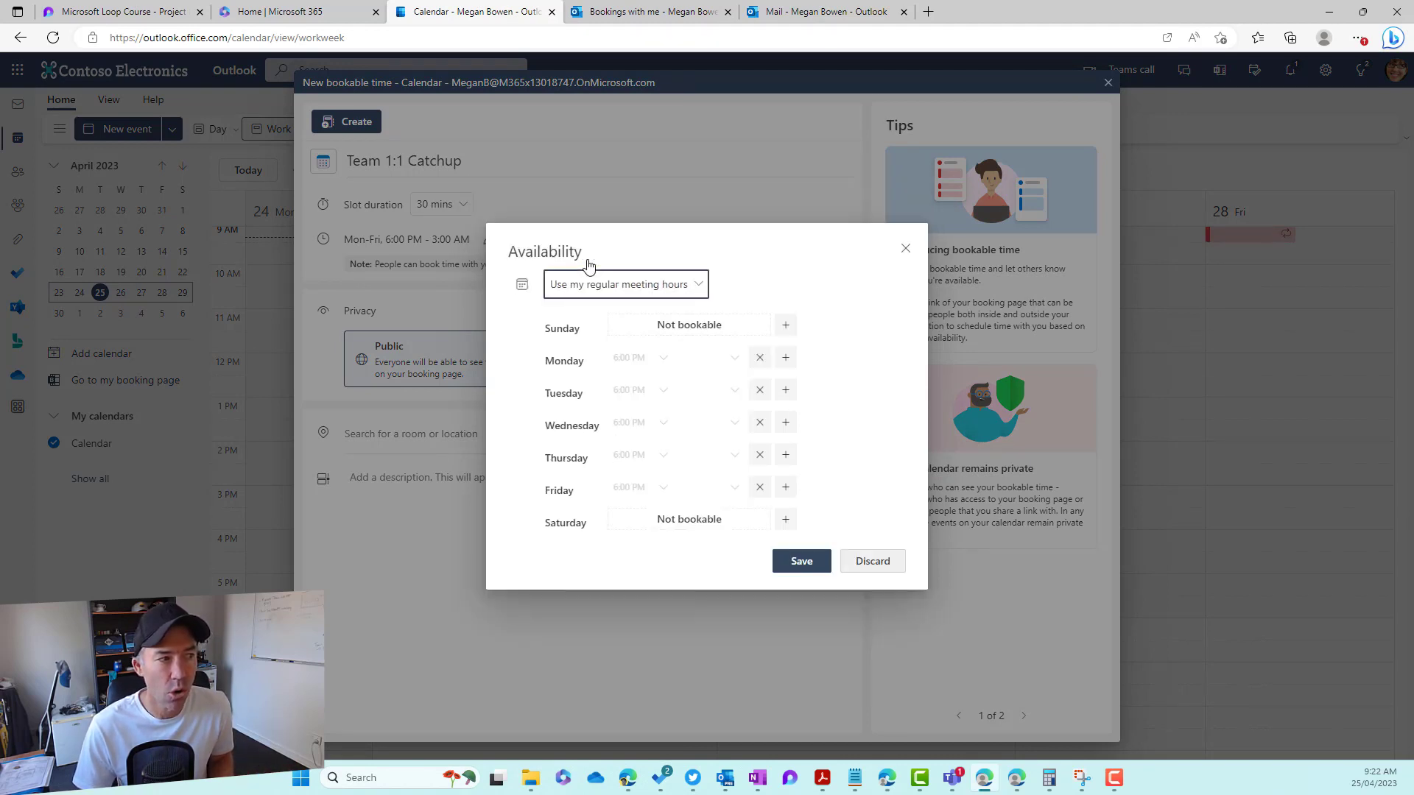
click(663, 293)
click(640, 345)
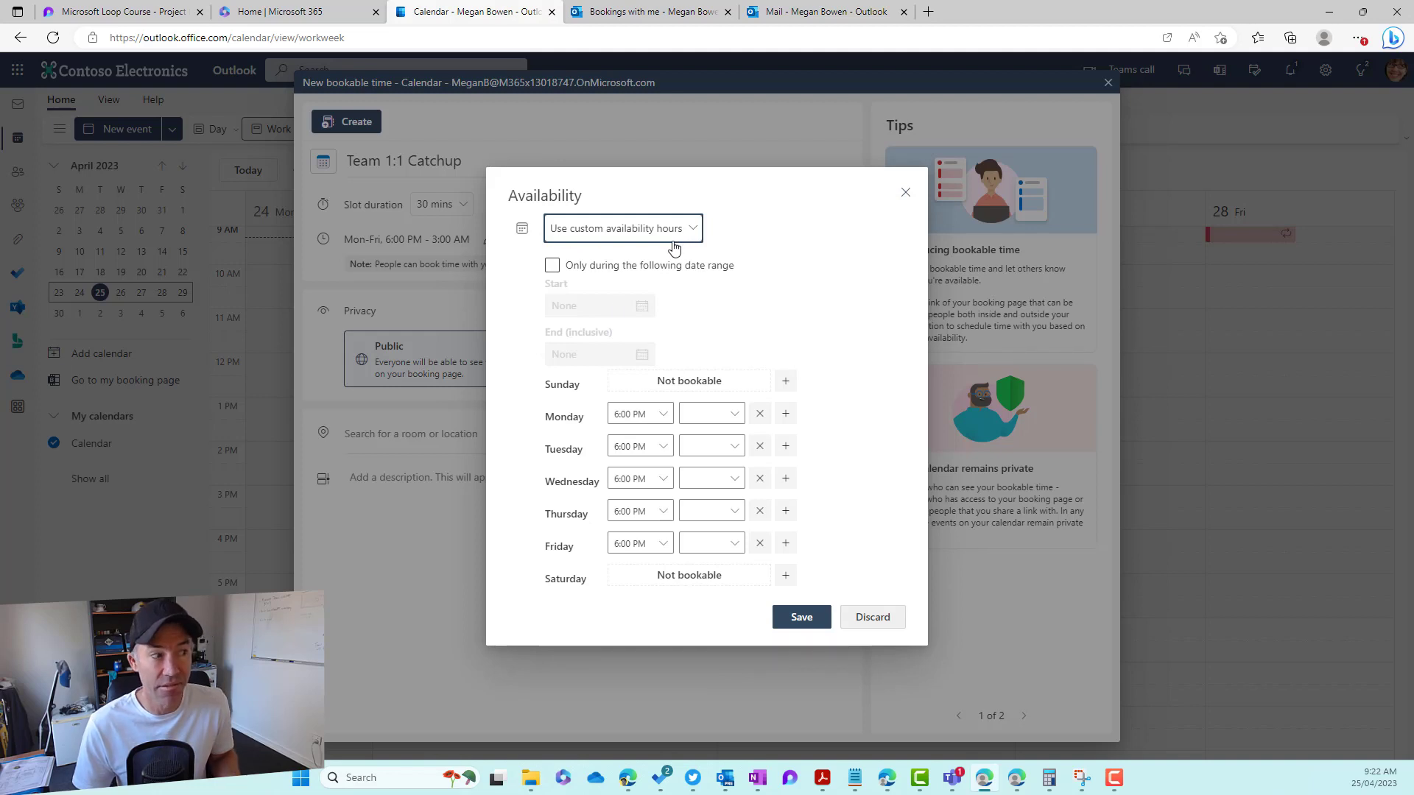
Step: Limit the custom availability to a date range starting 5/1/2023 and ending 5/5/2023
click(554, 267)
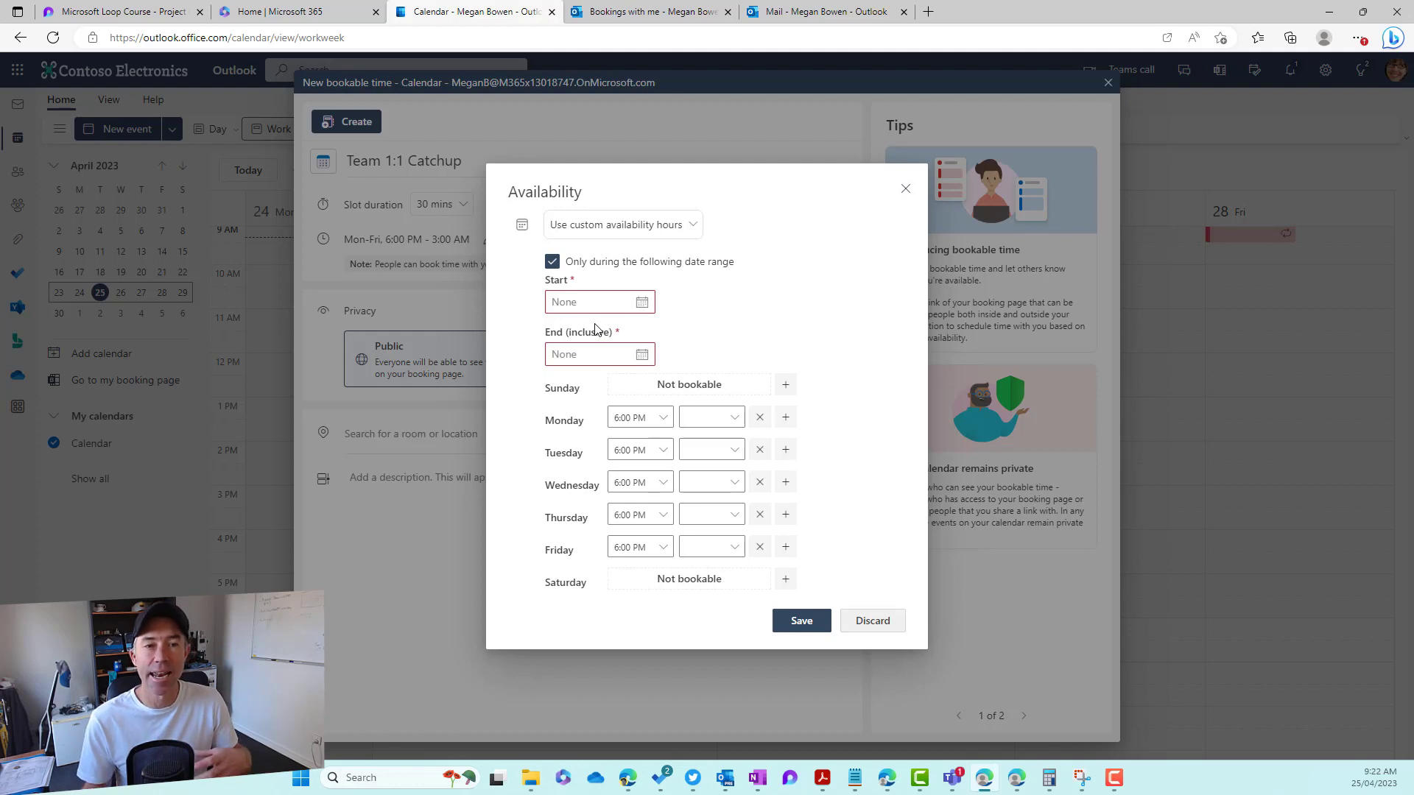
click(648, 310)
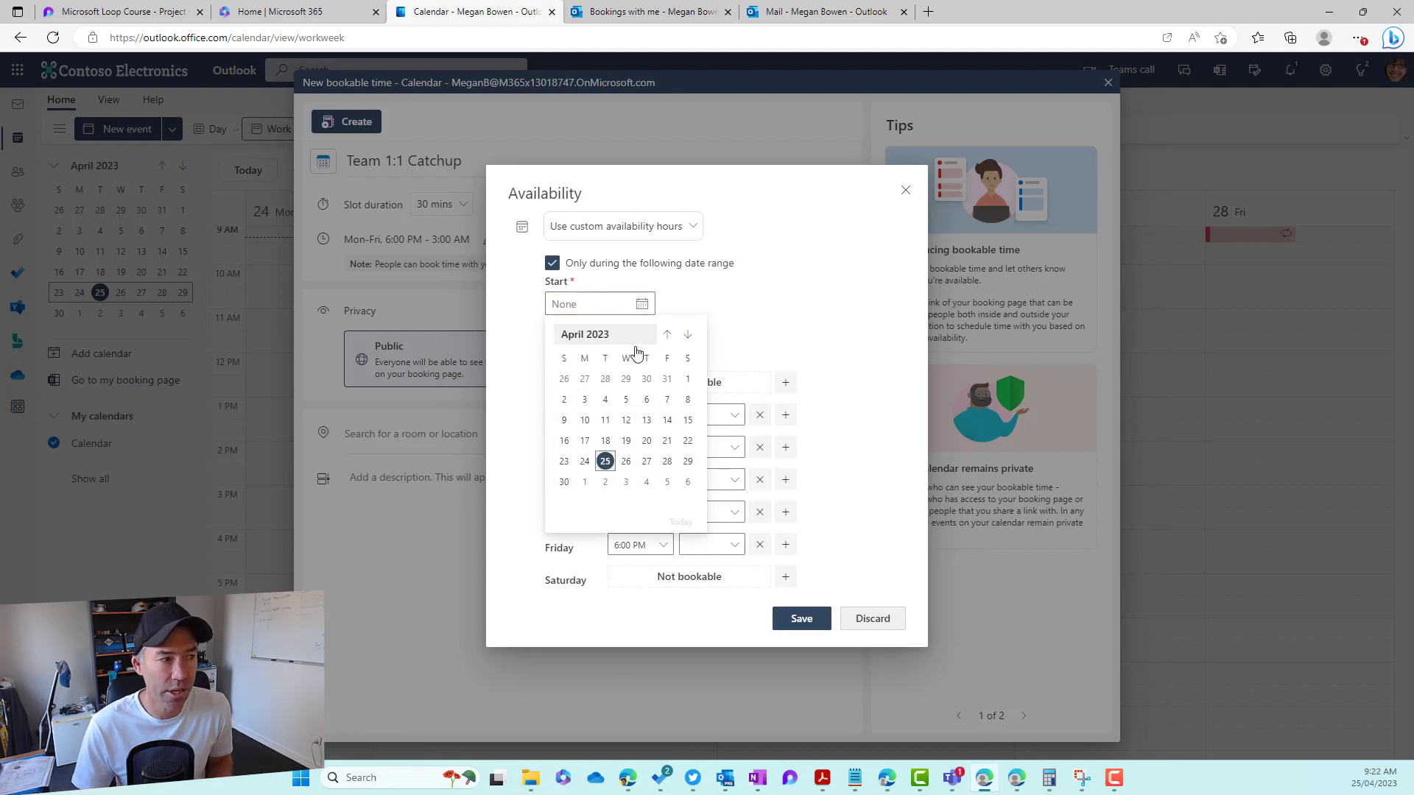
click(584, 483)
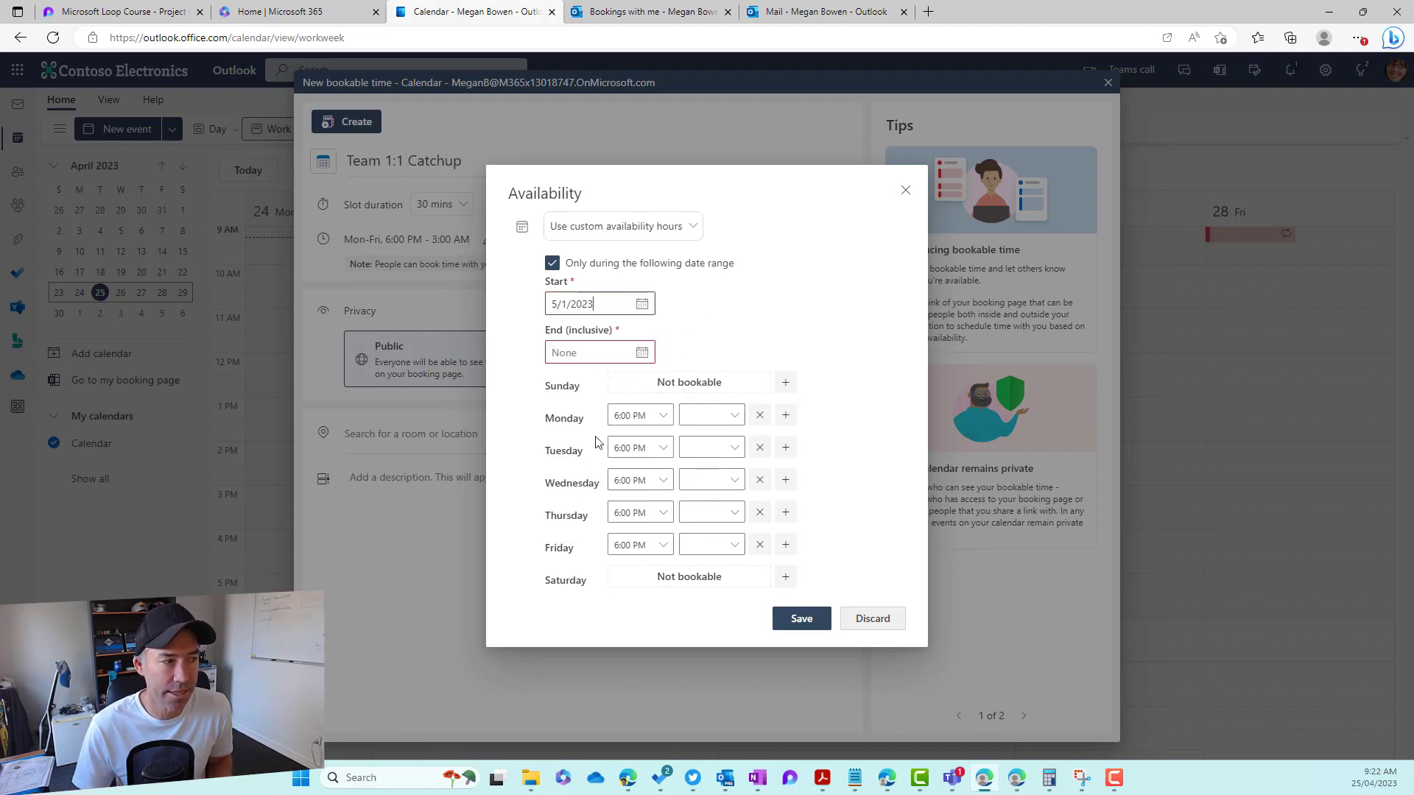
click(640, 354)
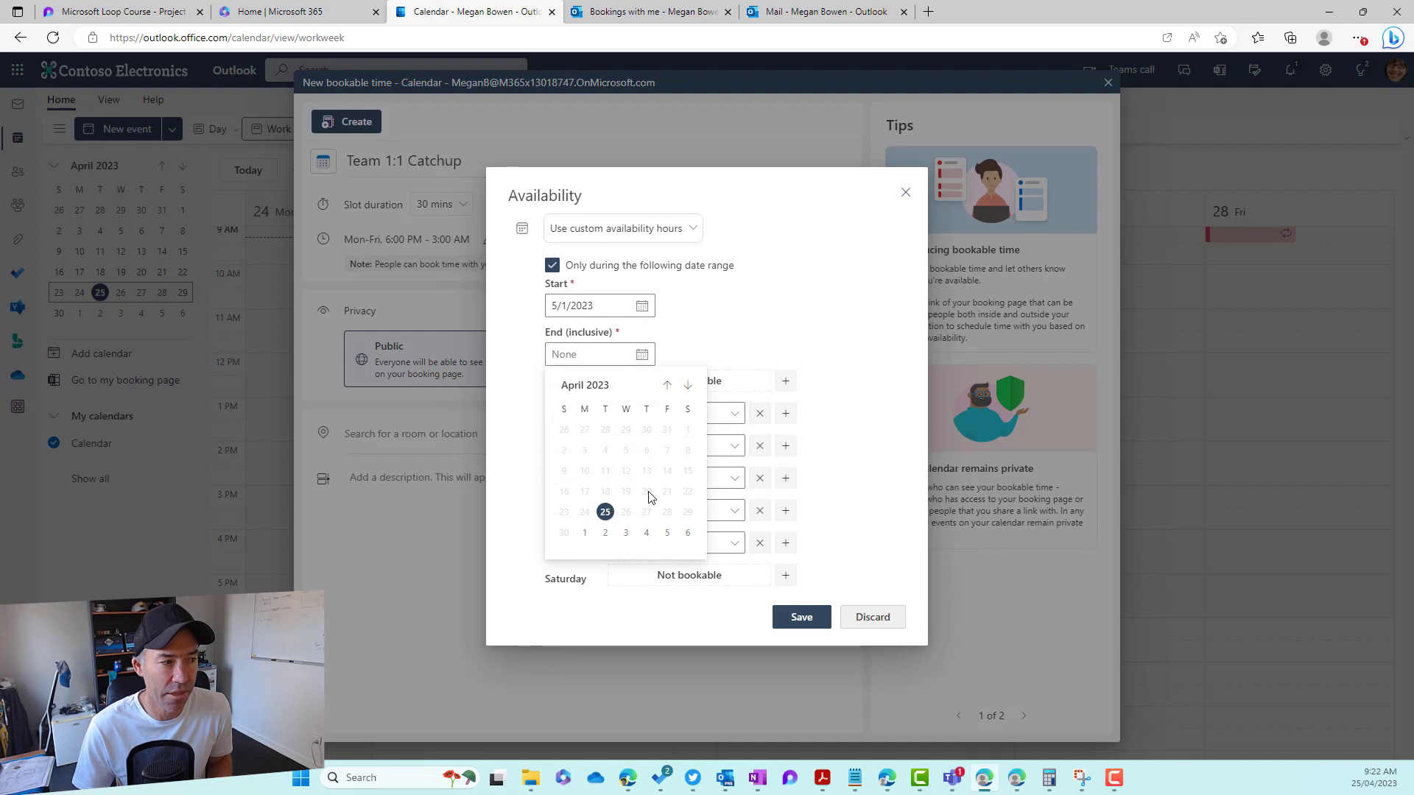
click(664, 534)
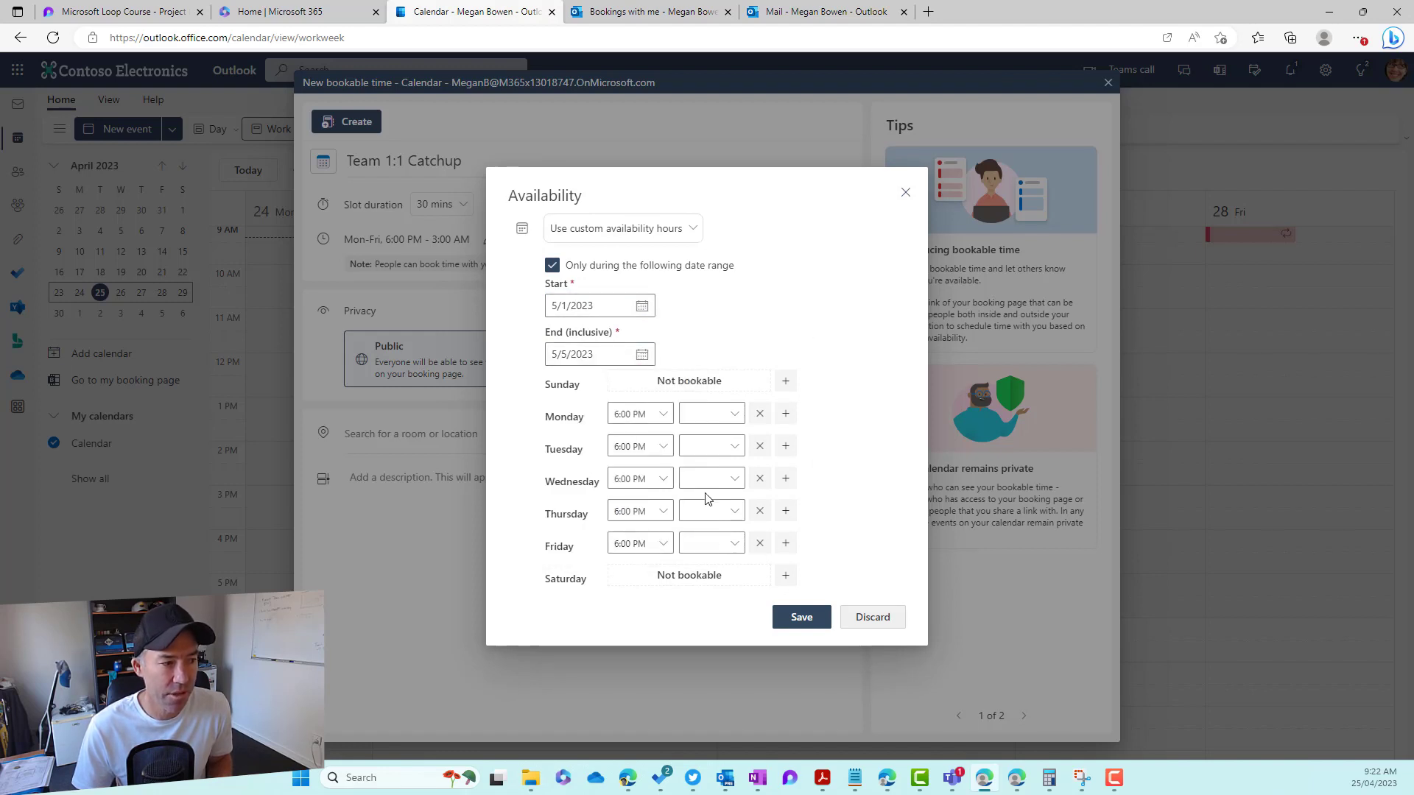
Step: Set Monday's bookable hours from 7:00 AM to 9:00 AM
click(717, 413)
click(635, 415)
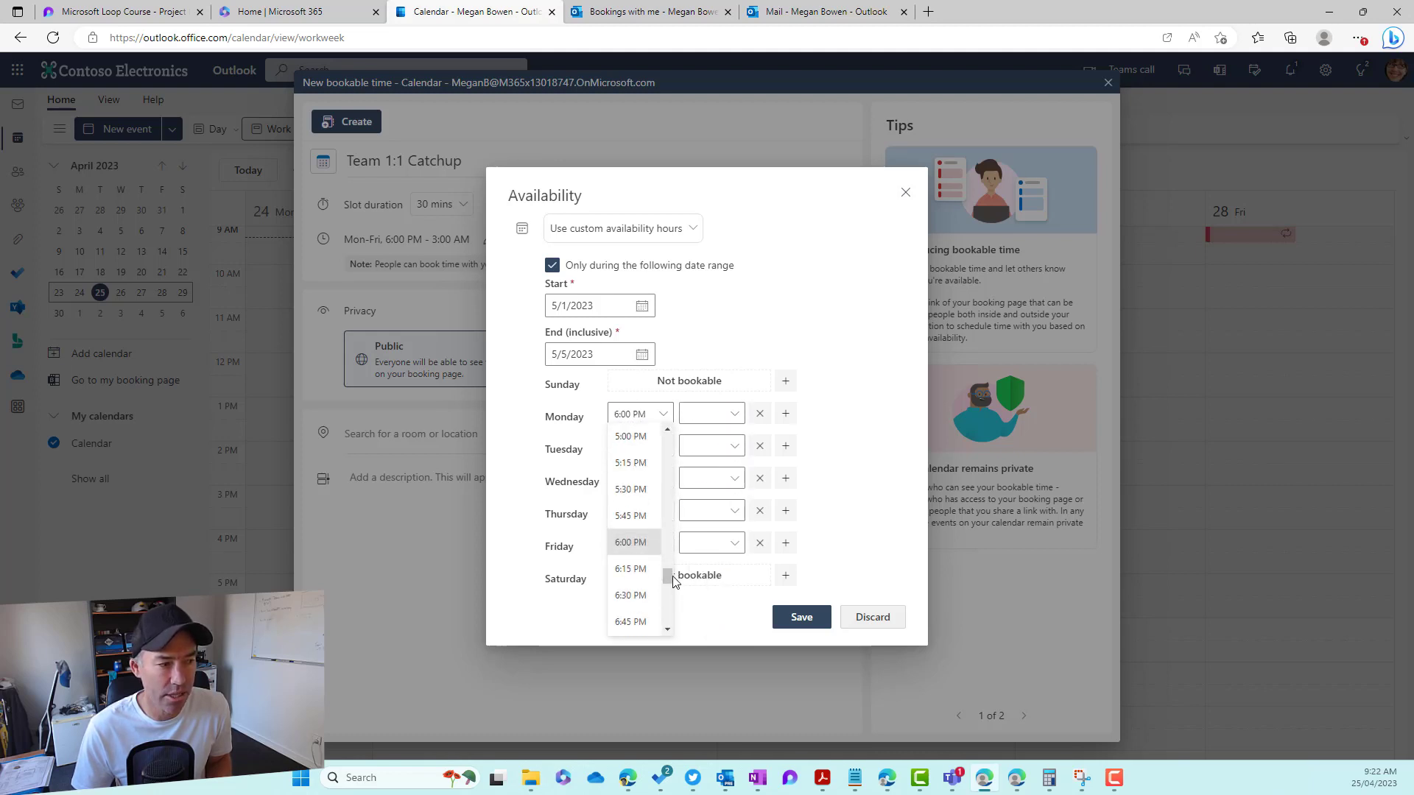
drag(673, 582, 666, 488)
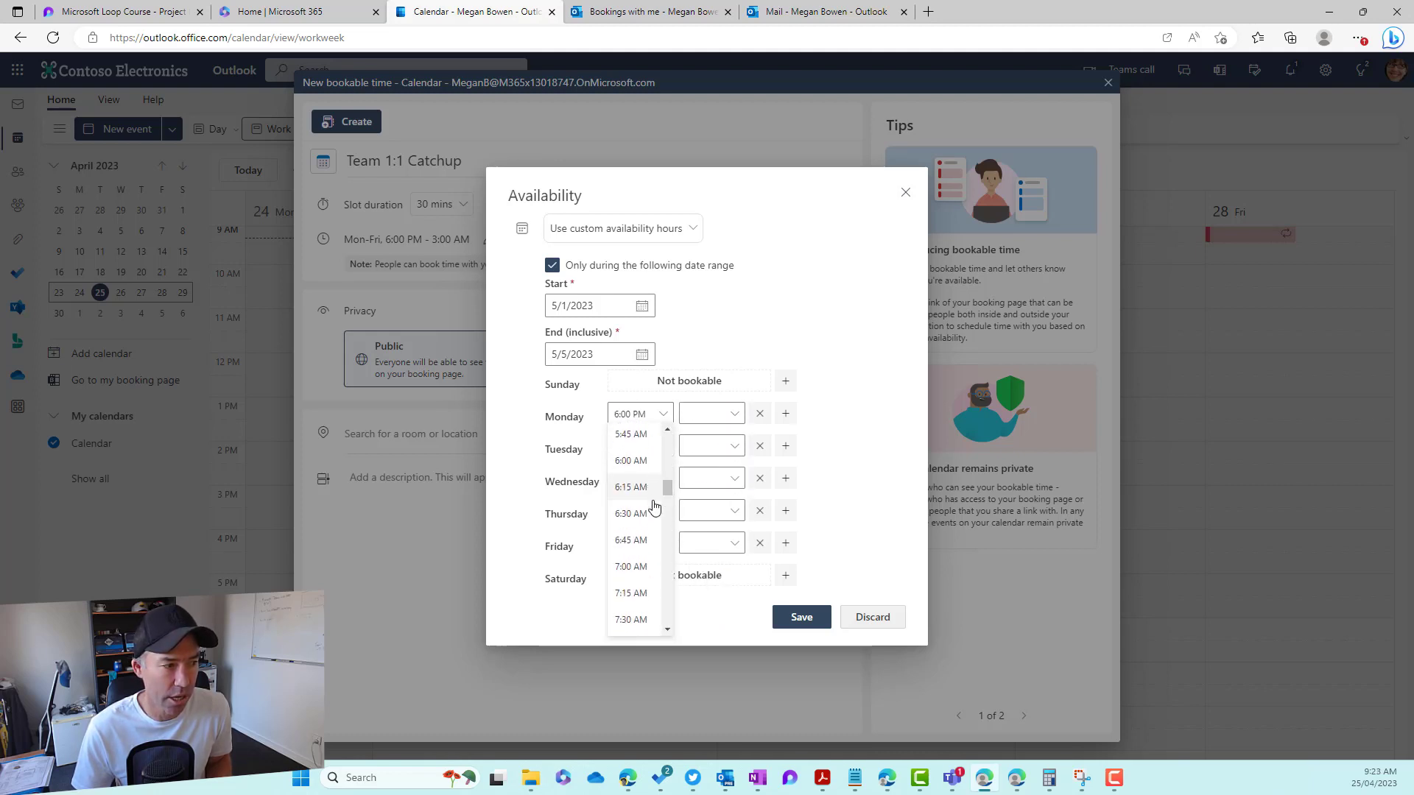
scroll(653, 510, down, 1)
click(639, 473)
click(743, 416)
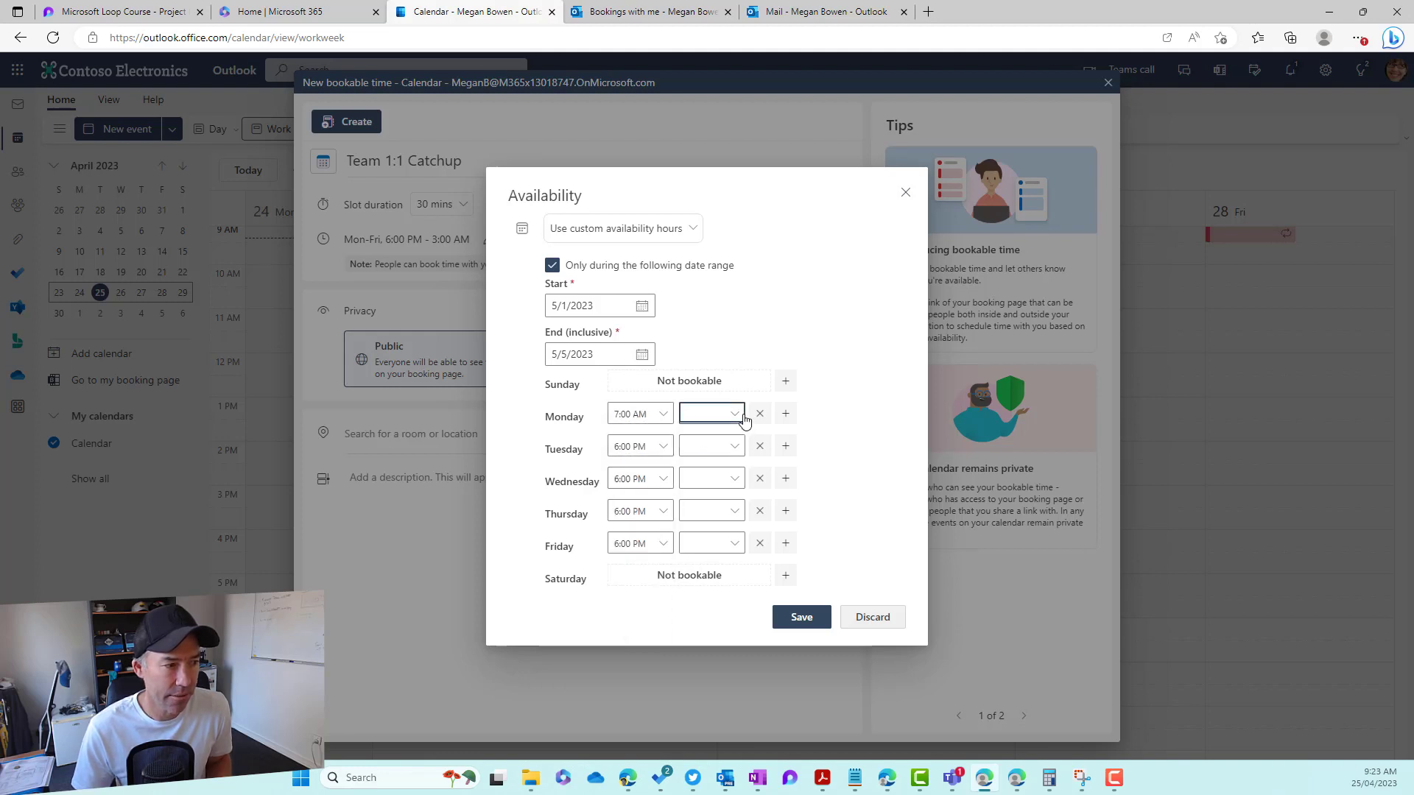
drag(737, 440, 735, 508)
click(711, 564)
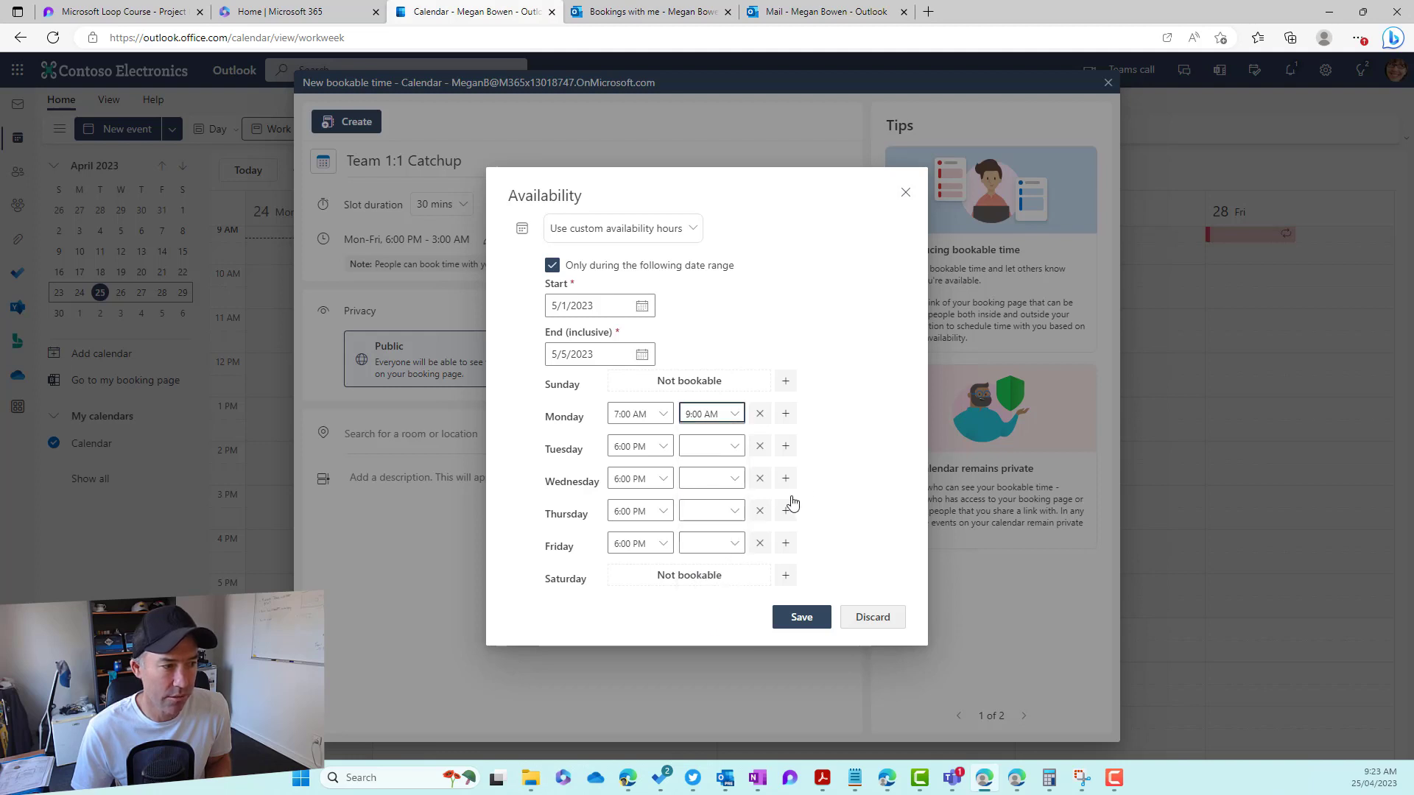
Step: Set Tuesday's bookable hours from 10:00 AM to 12:15 PM
click(624, 448)
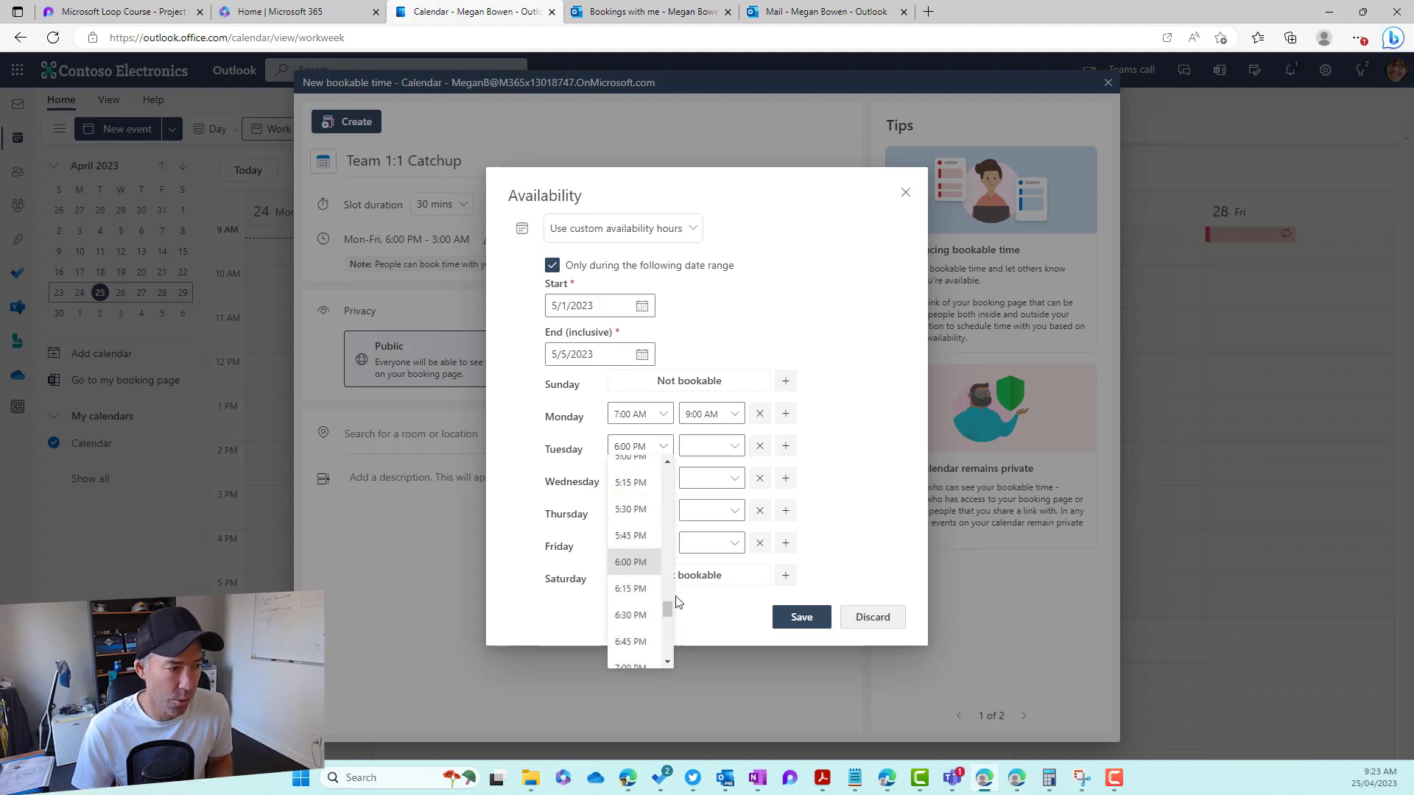
drag(670, 608, 668, 553)
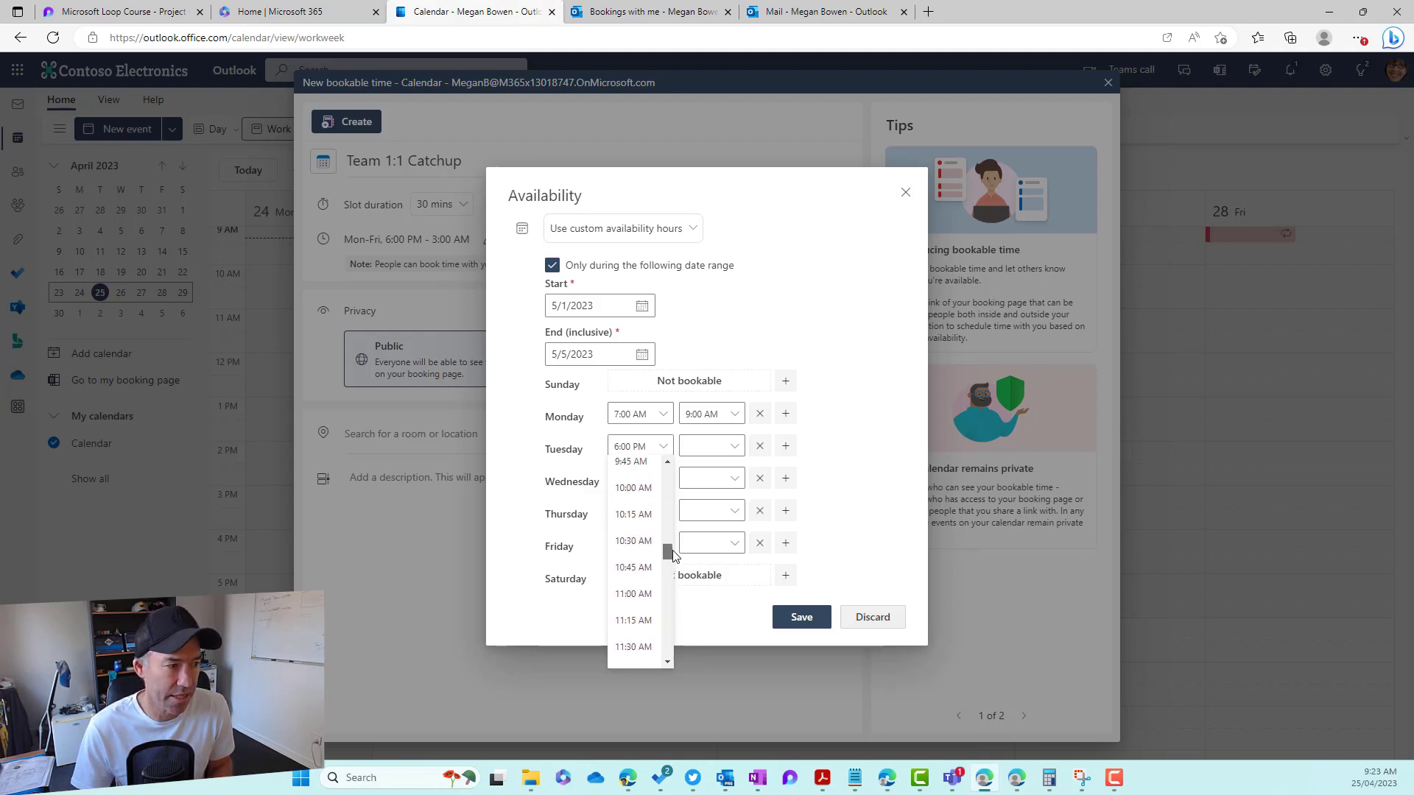
click(651, 500)
click(718, 447)
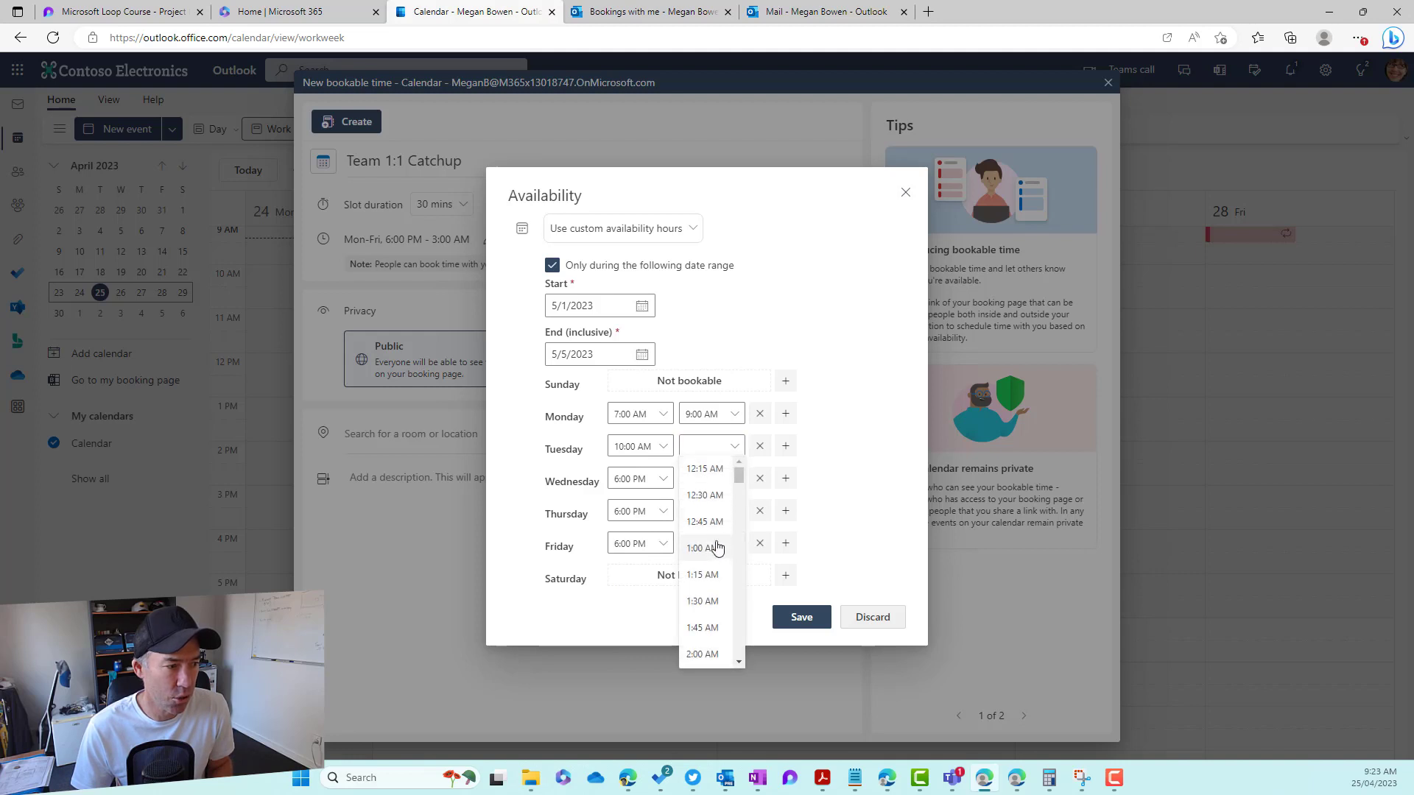
scroll(720, 567, down, 9)
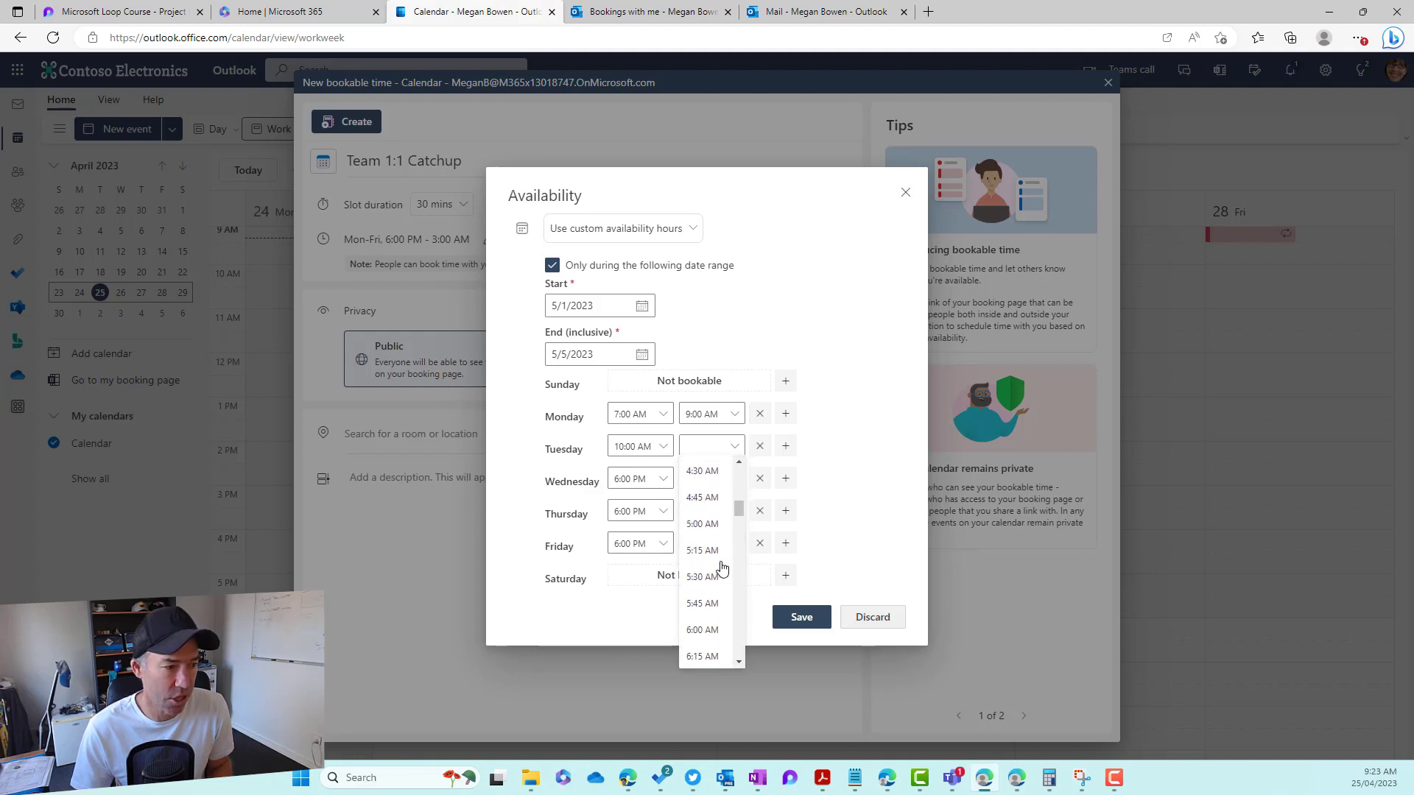
scroll(720, 567, down, 6)
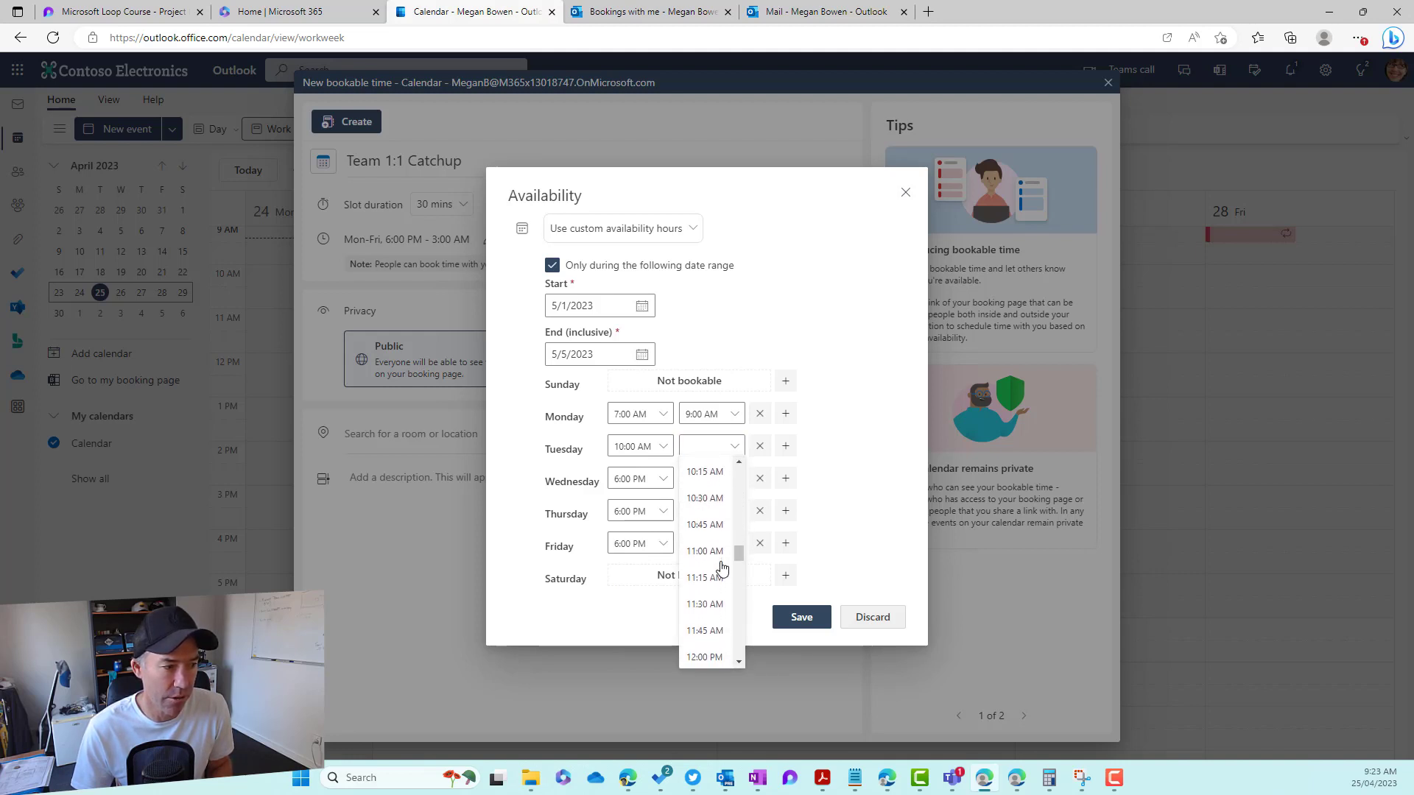
click(712, 590)
Step: Set Wednesday's bookable hours from 11:30 AM to 2:00 PM
click(649, 481)
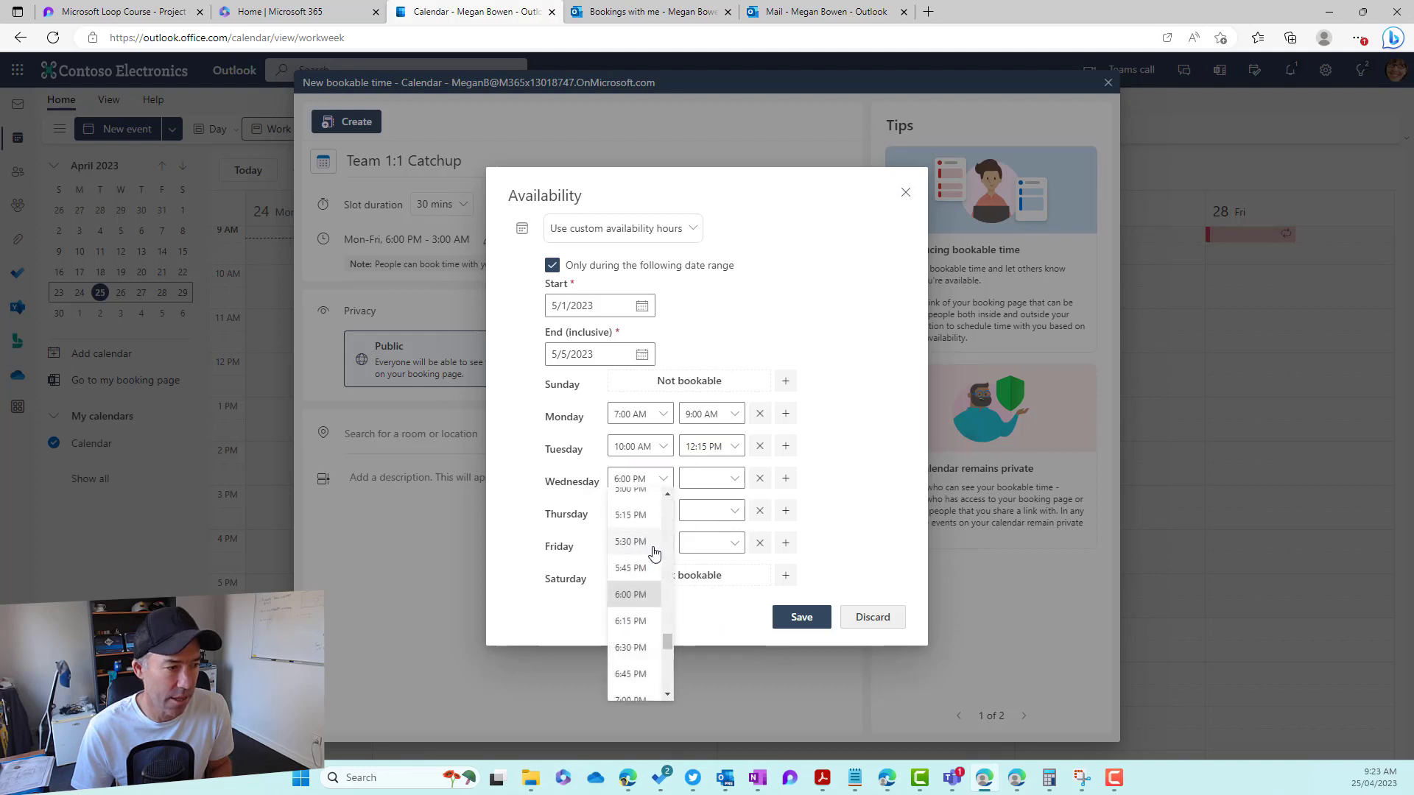
scroll(658, 572, up, 3)
scroll(658, 573, up, 6)
click(632, 541)
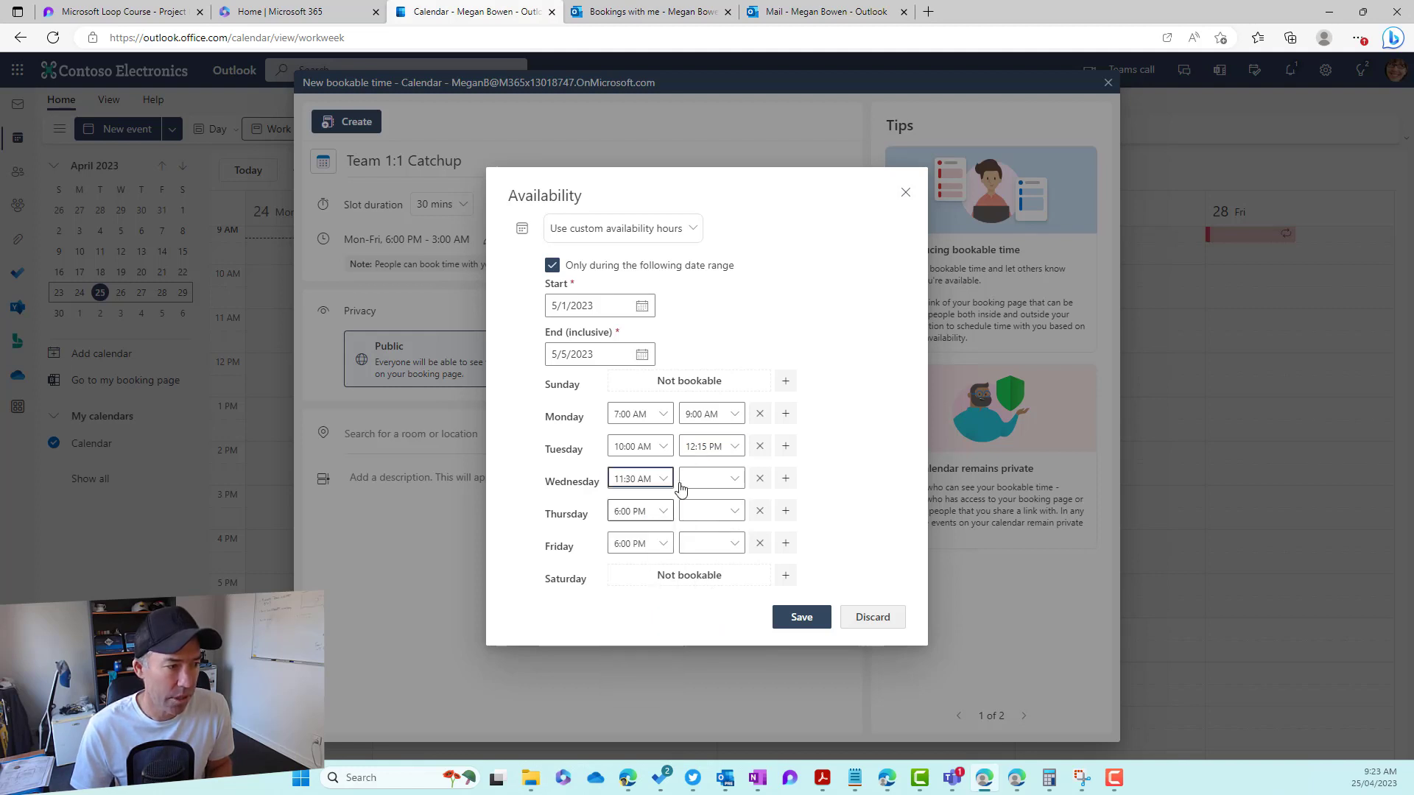
click(703, 480)
scroll(722, 589, down, 3)
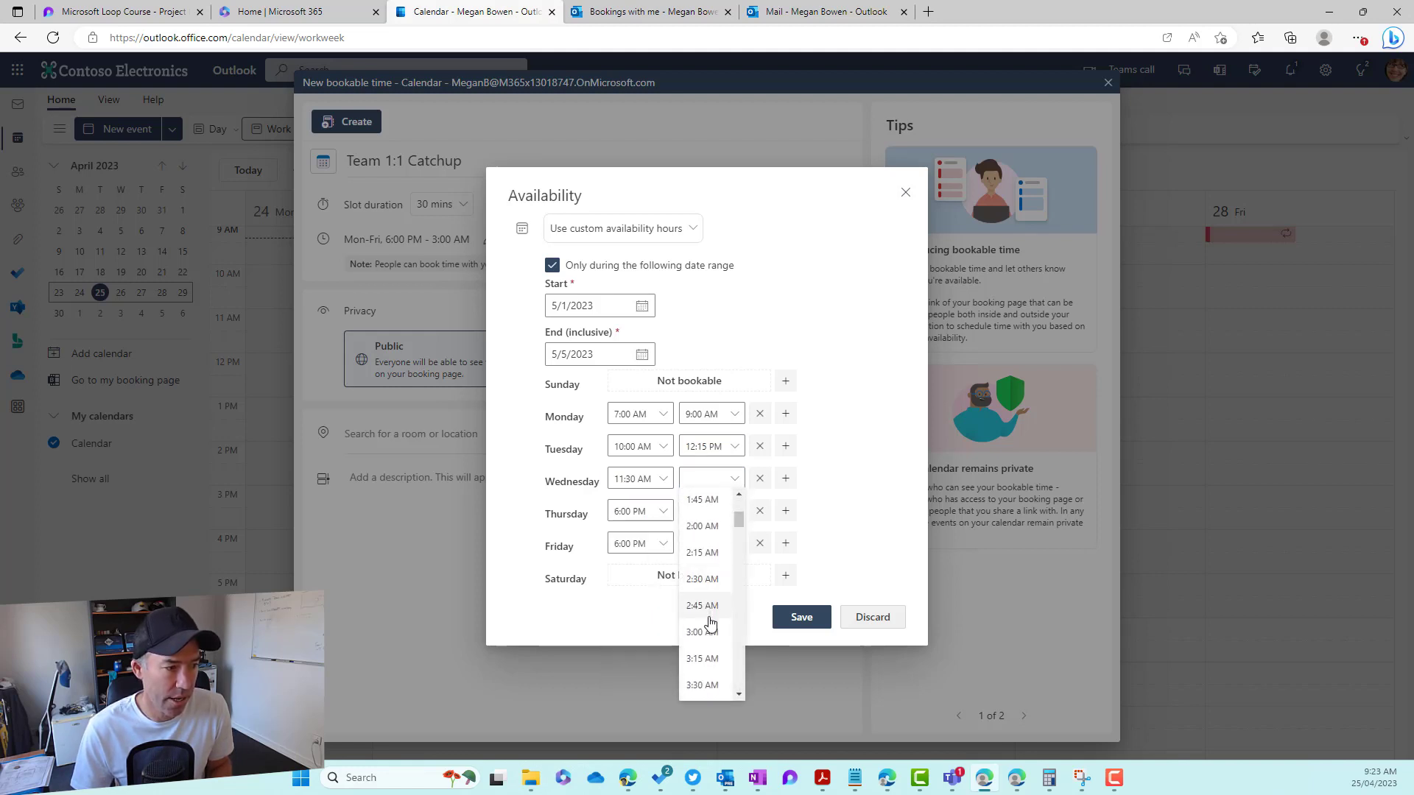
scroll(726, 597, down, 3)
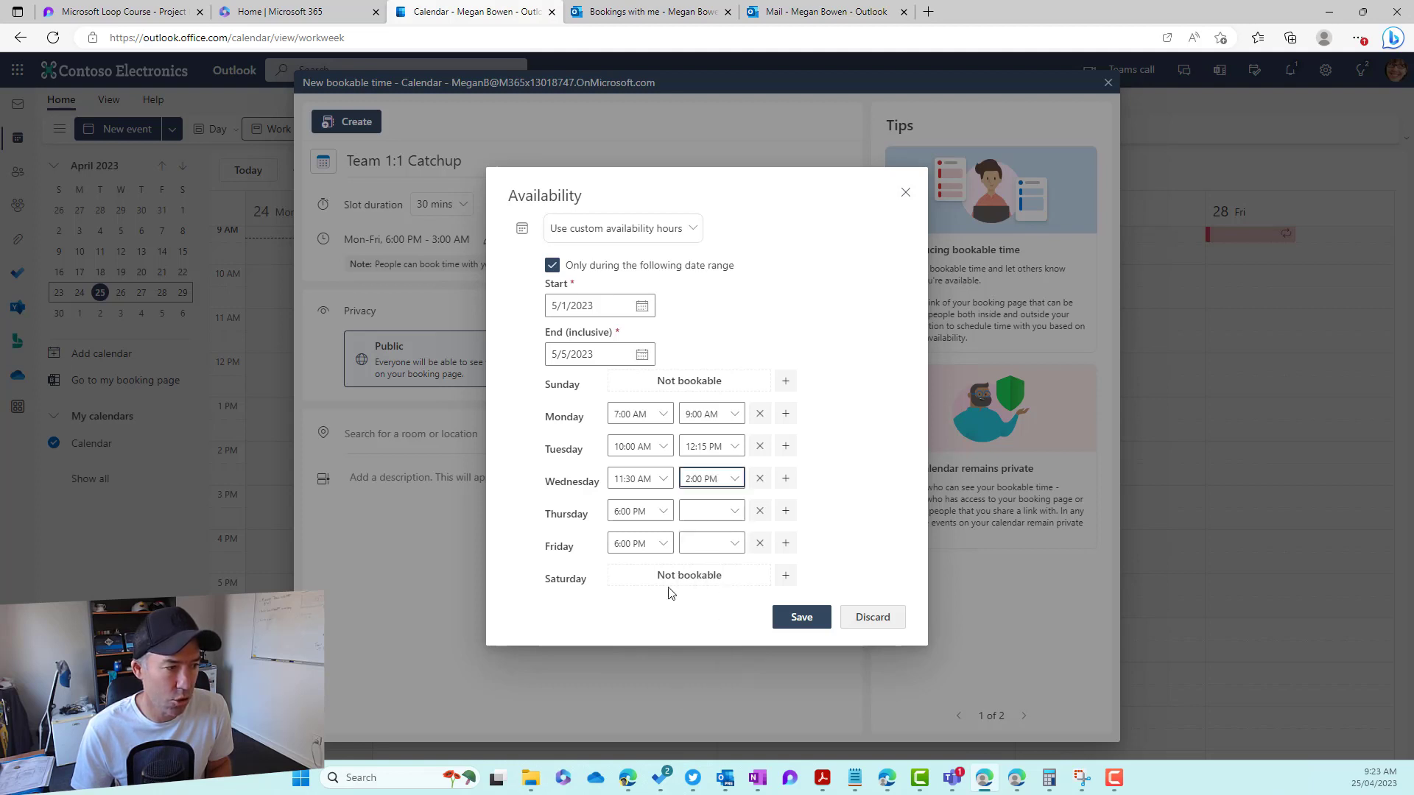
Step: Set Thursday's bookable hours from 5:15 PM to 7:00 PM
click(629, 510)
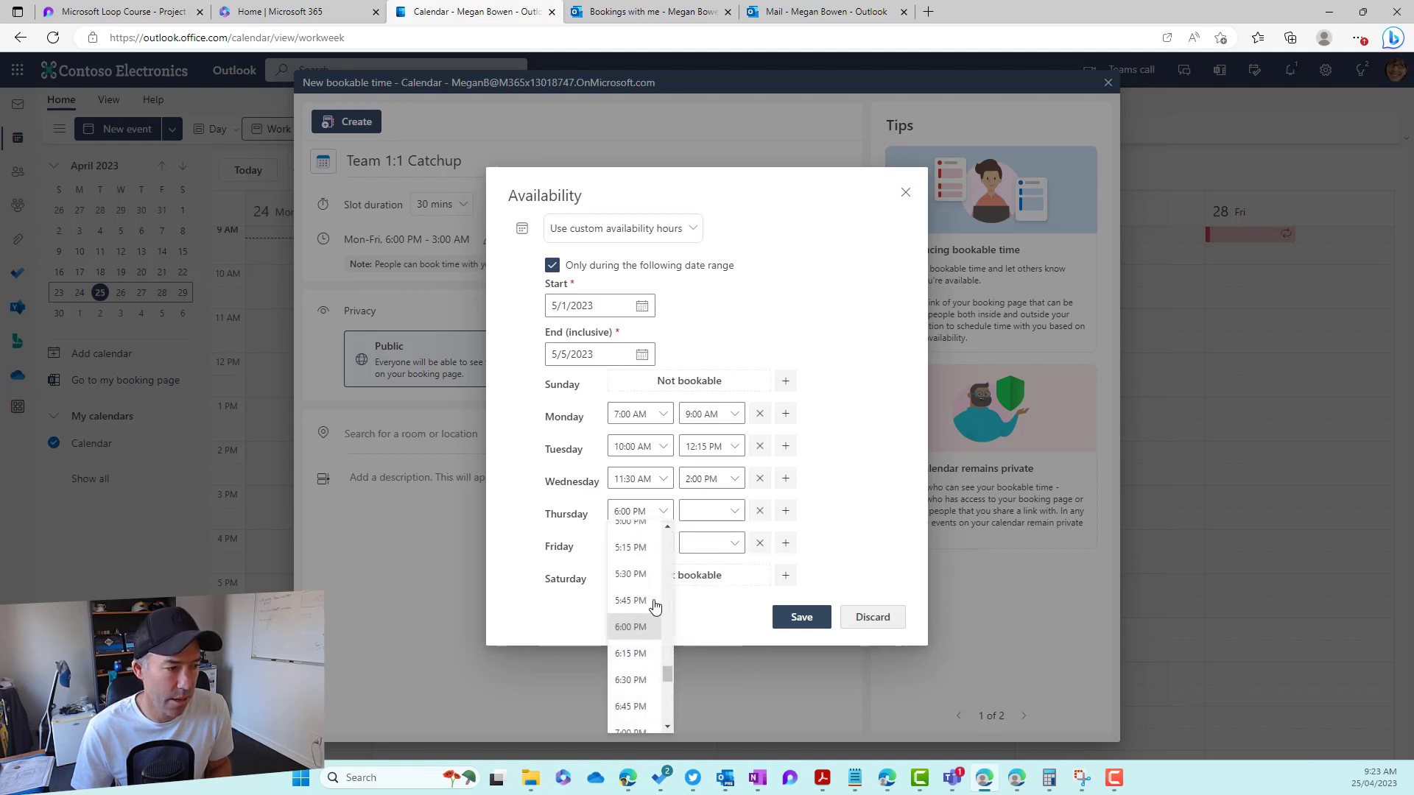
click(635, 549)
click(709, 515)
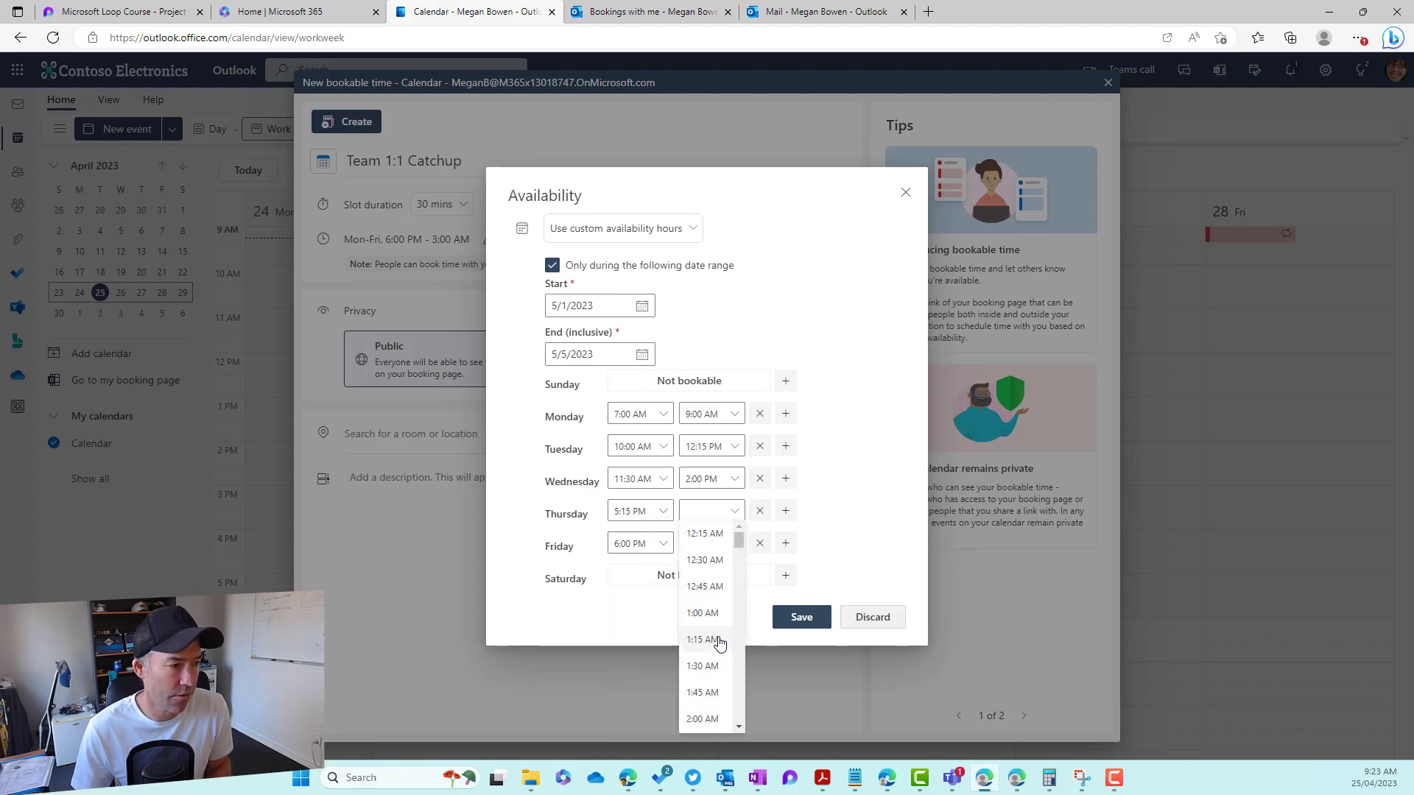
scroll(719, 643, down, 8)
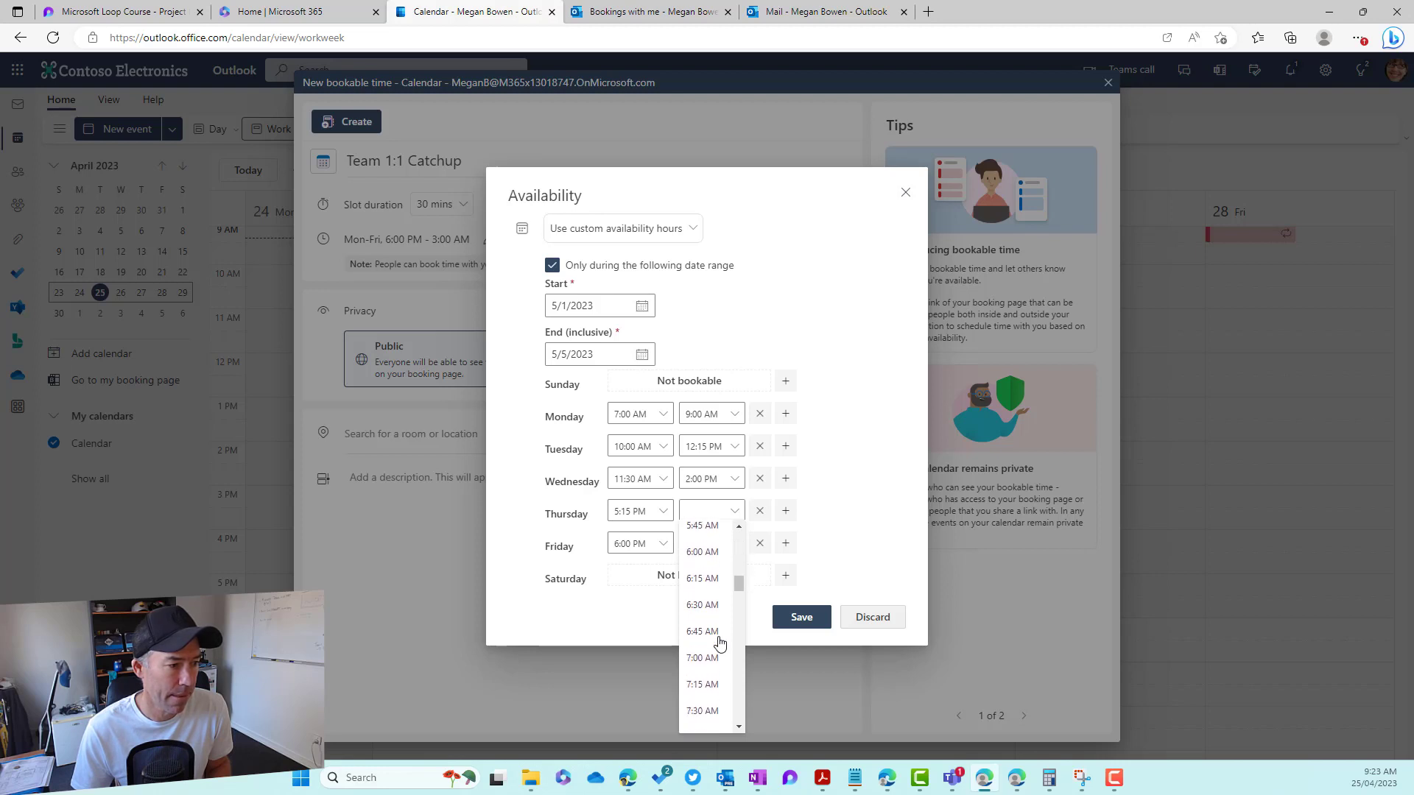
scroll(720, 643, down, 13)
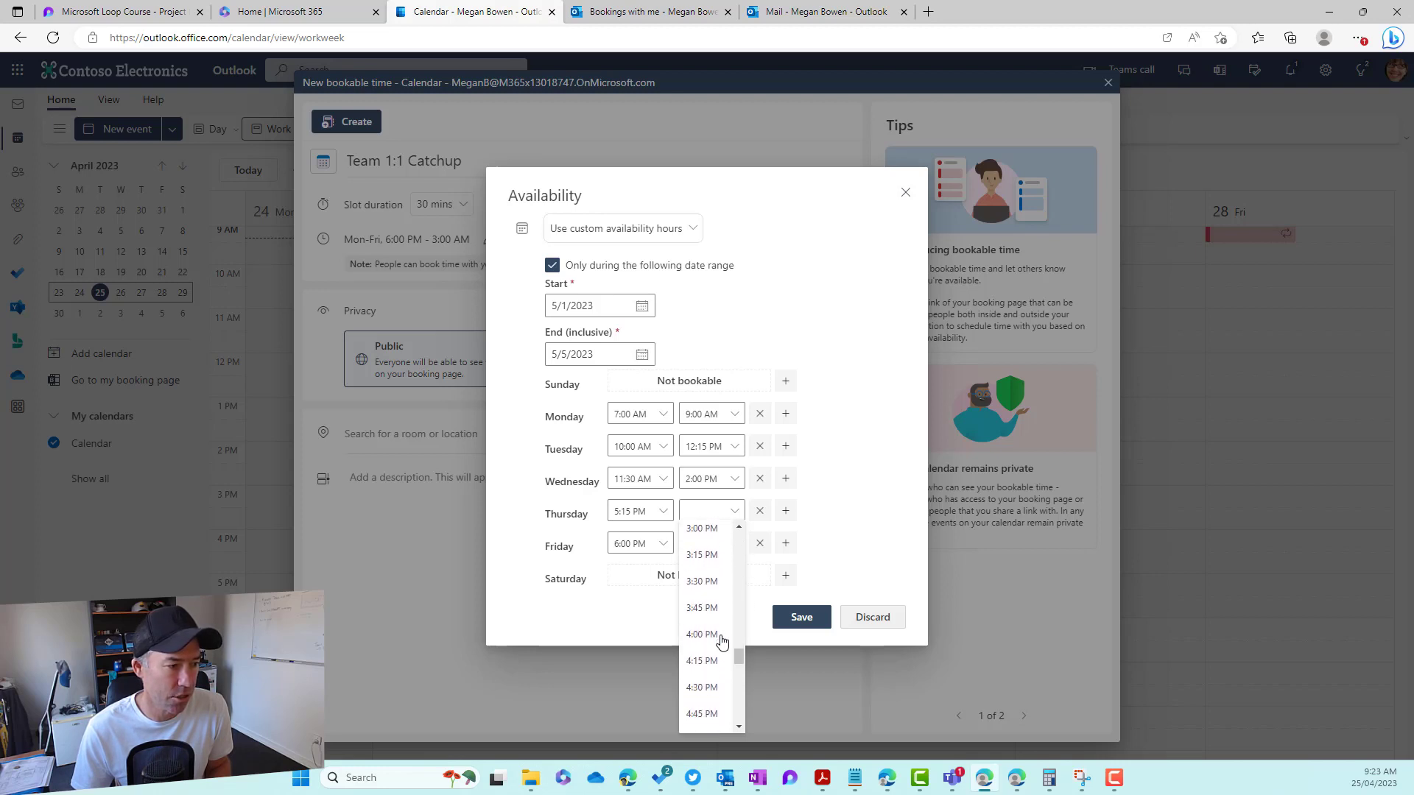
click(719, 636)
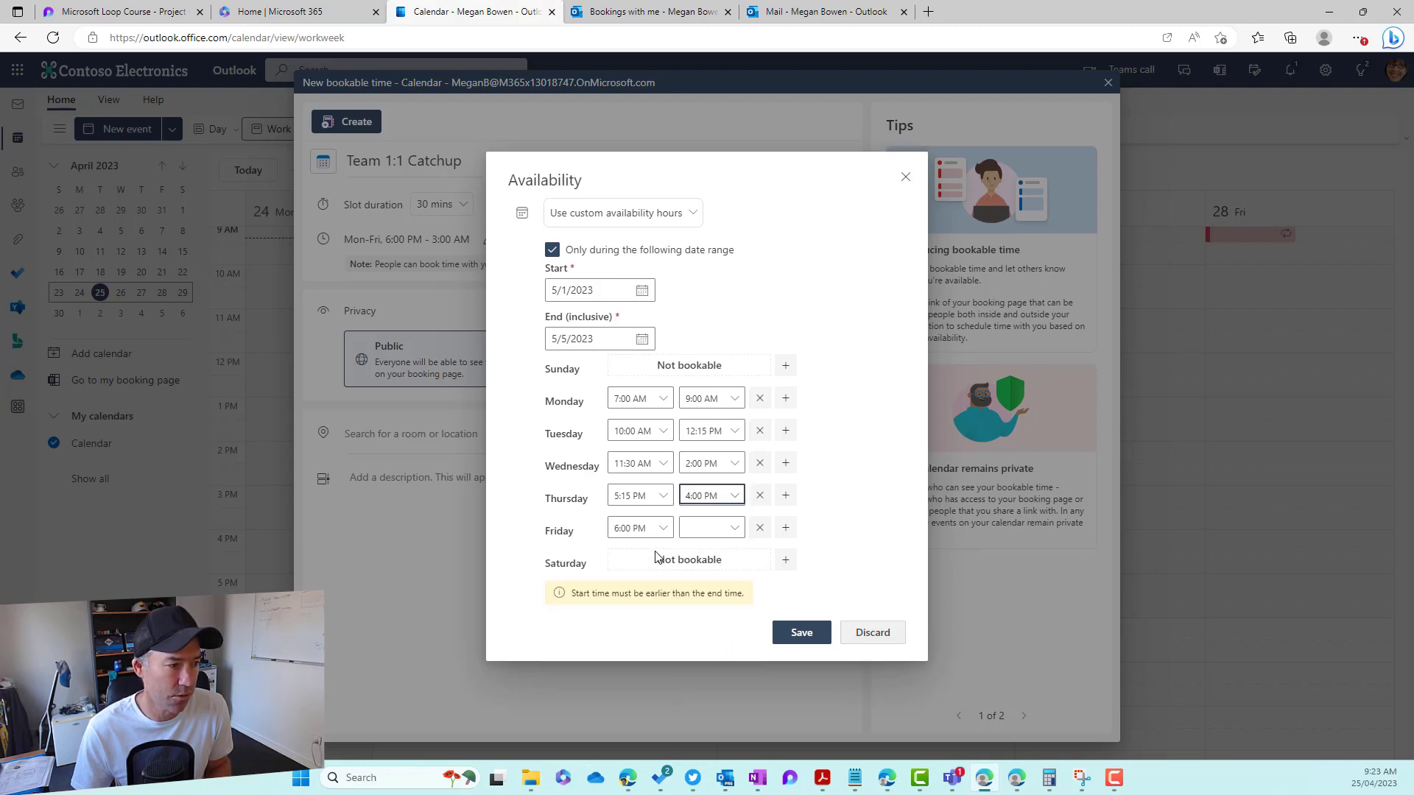
click(711, 502)
scroll(703, 626, down, 3)
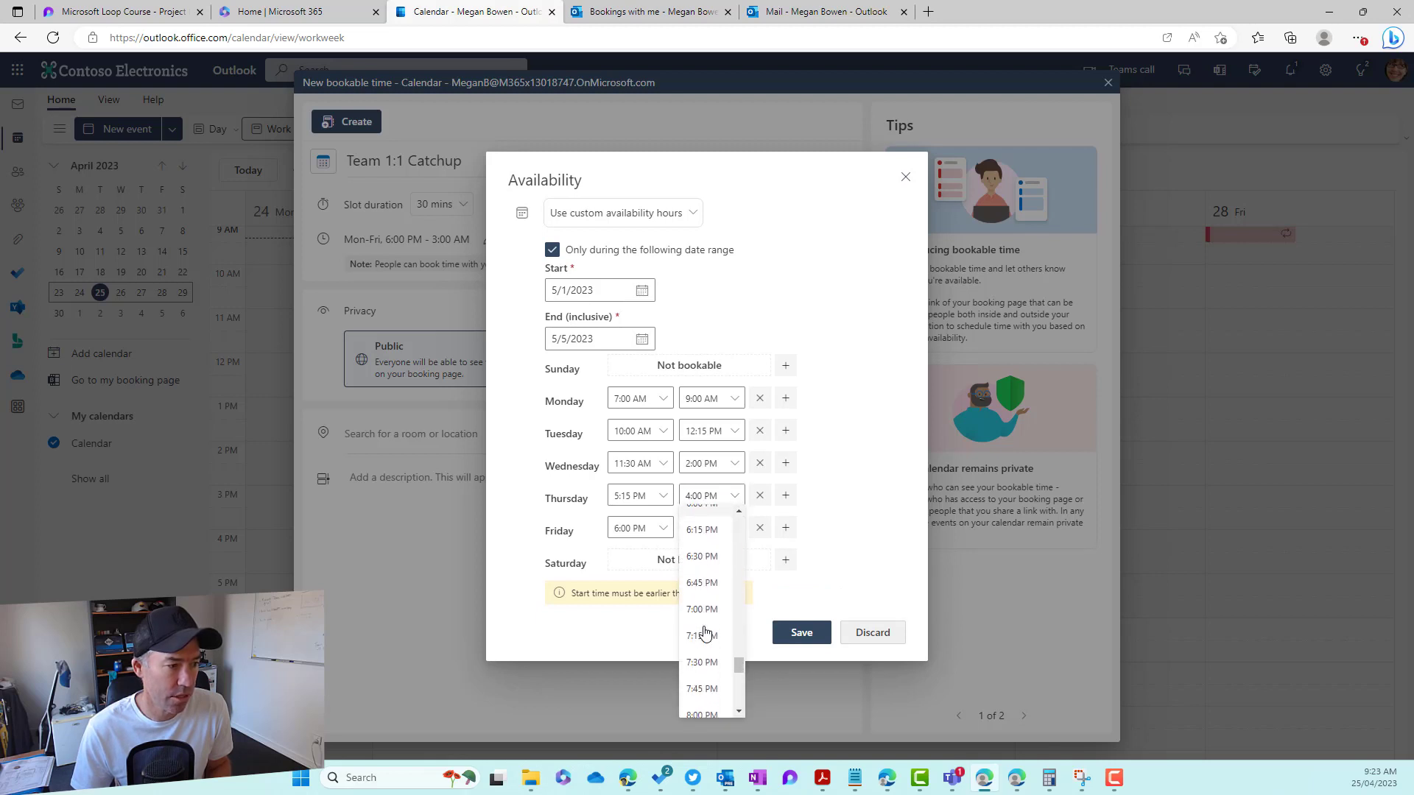
click(702, 610)
Step: Remove Friday's bookable hours and save the custom availability
click(640, 543)
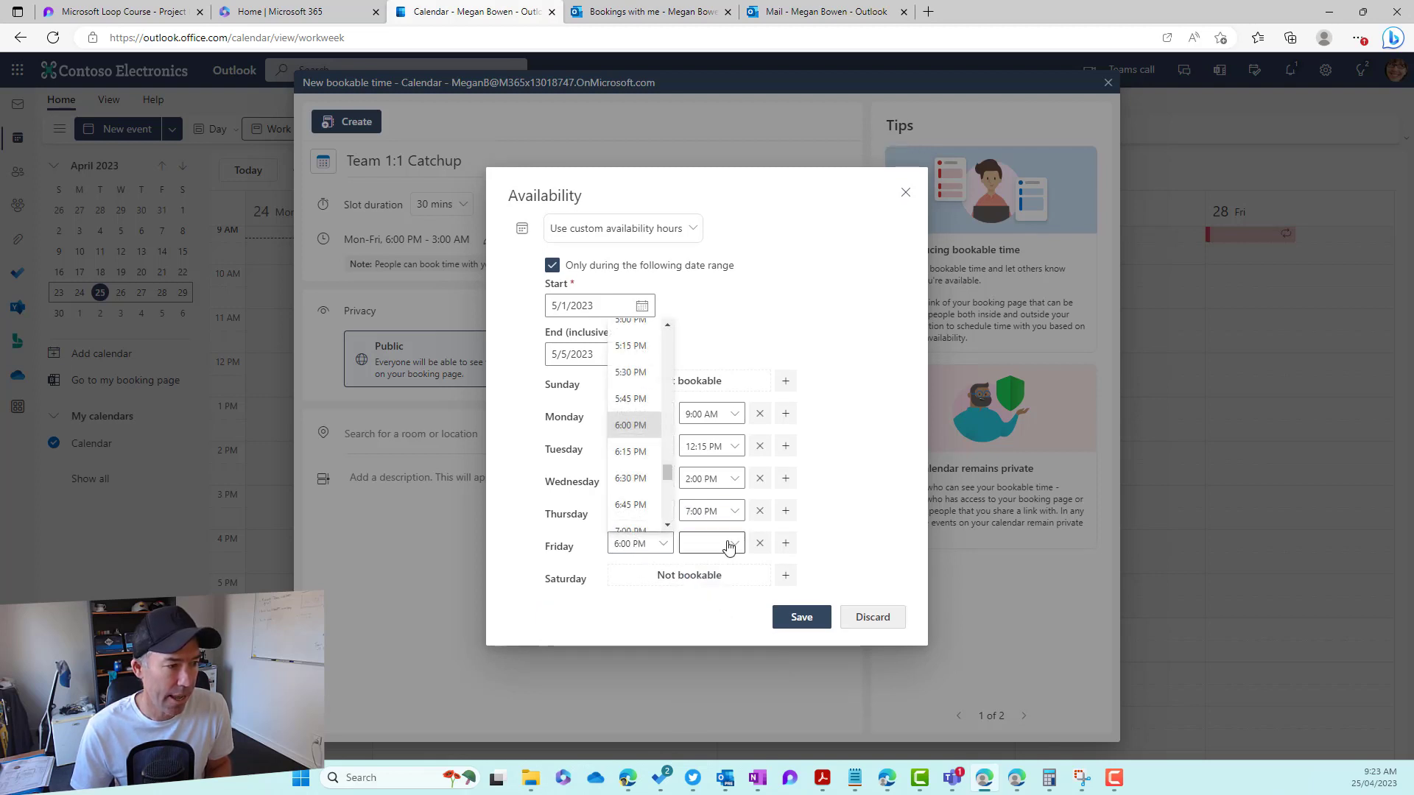
click(759, 543)
click(802, 617)
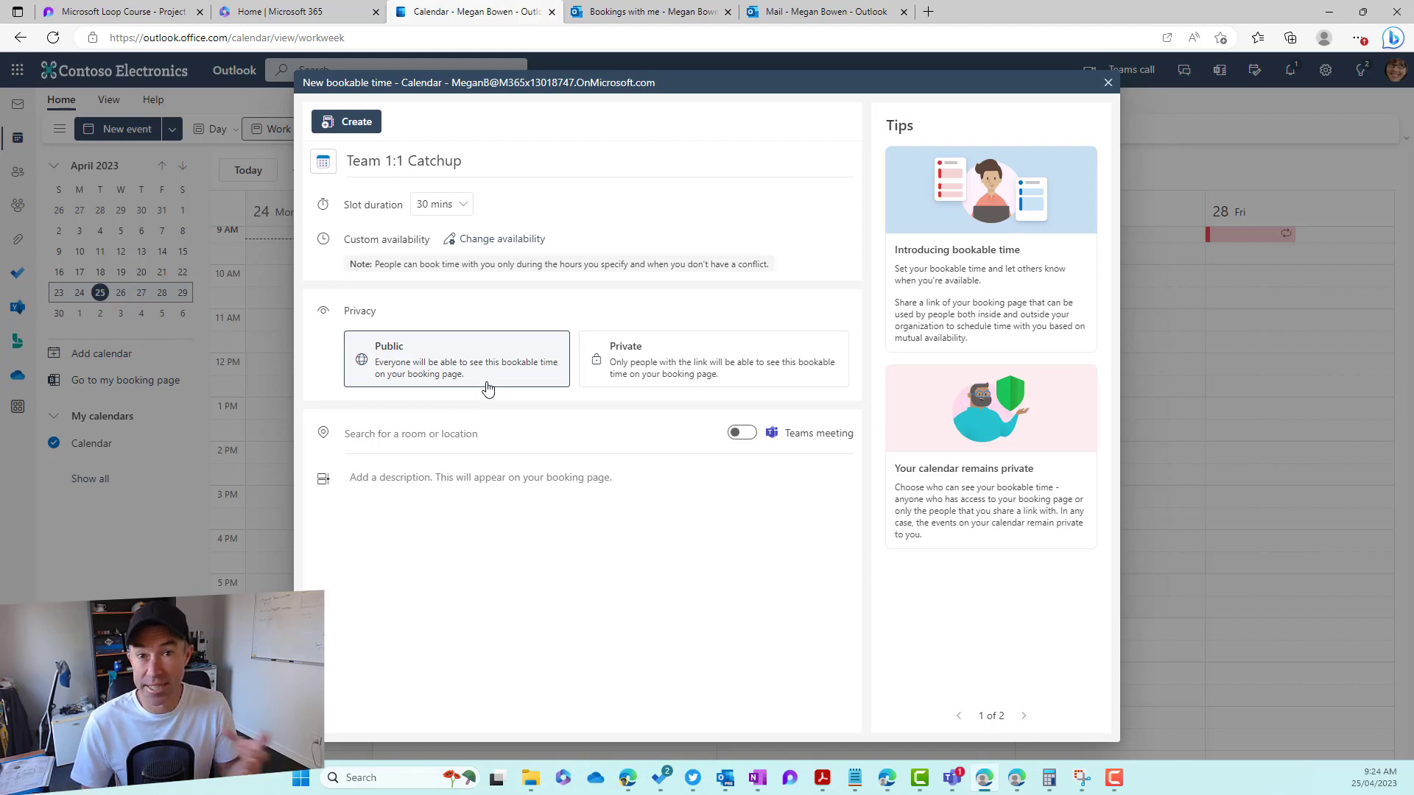
Step: Make the bookable time a Teams meeting and create it
click(741, 434)
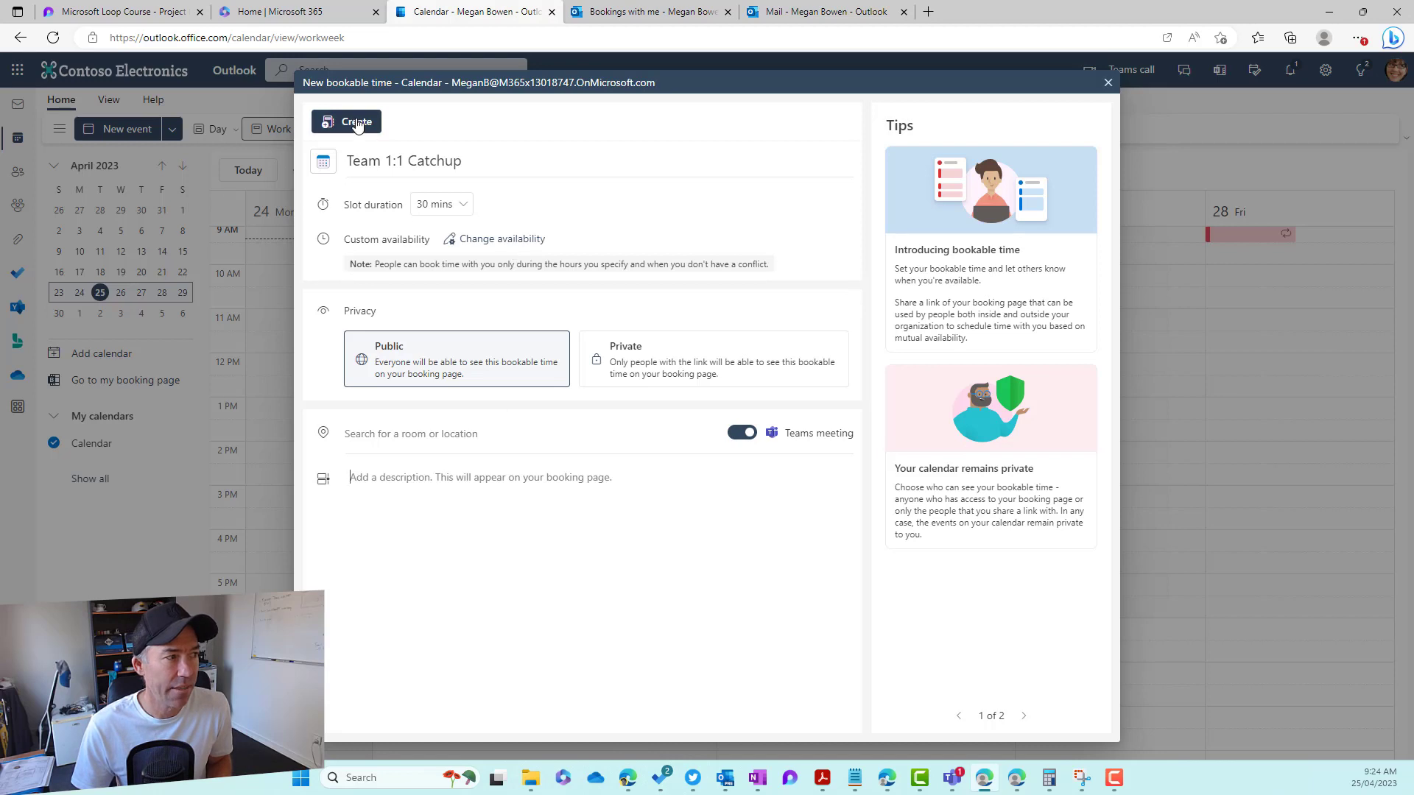
click(335, 122)
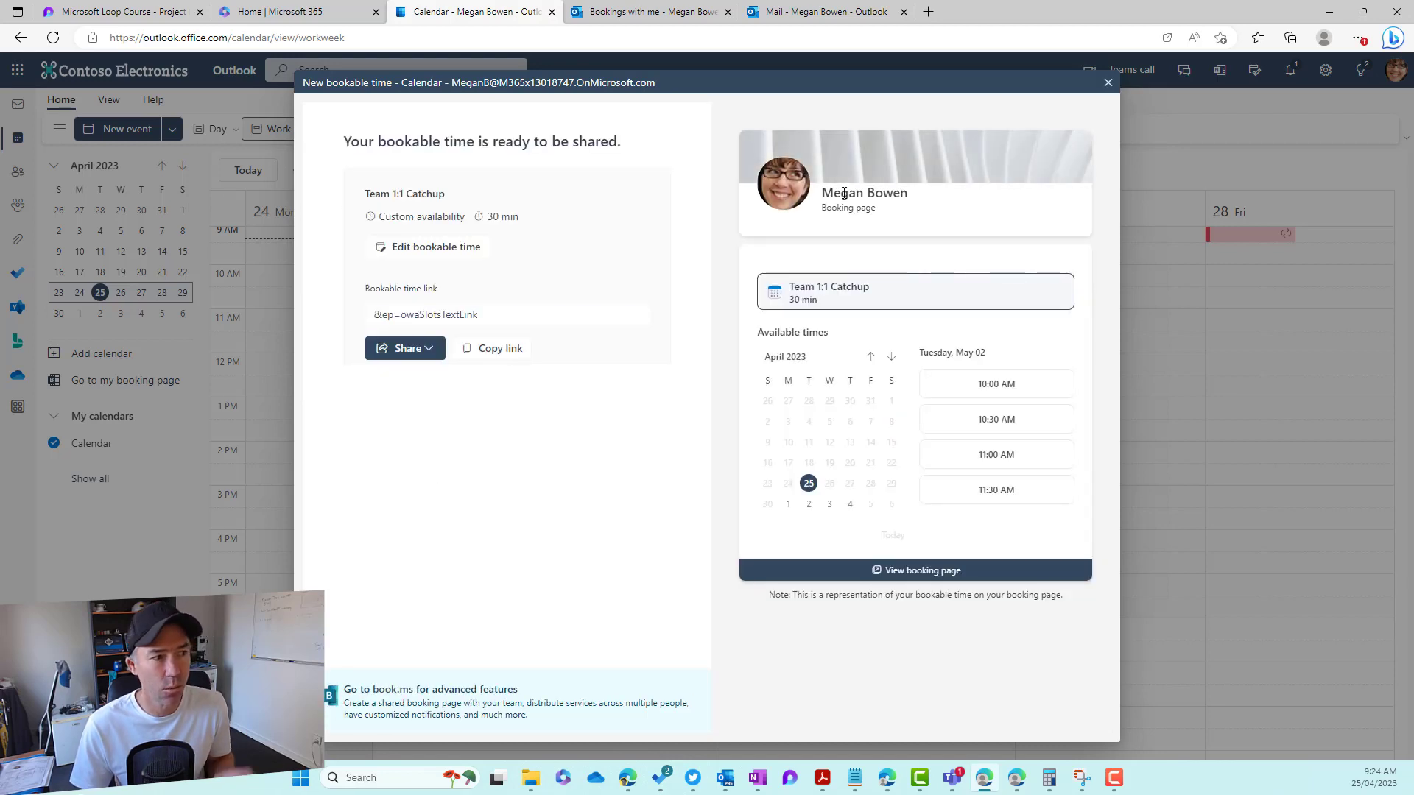
Step: Look at the sharing options for the new bookable time, and open its booking page
click(433, 351)
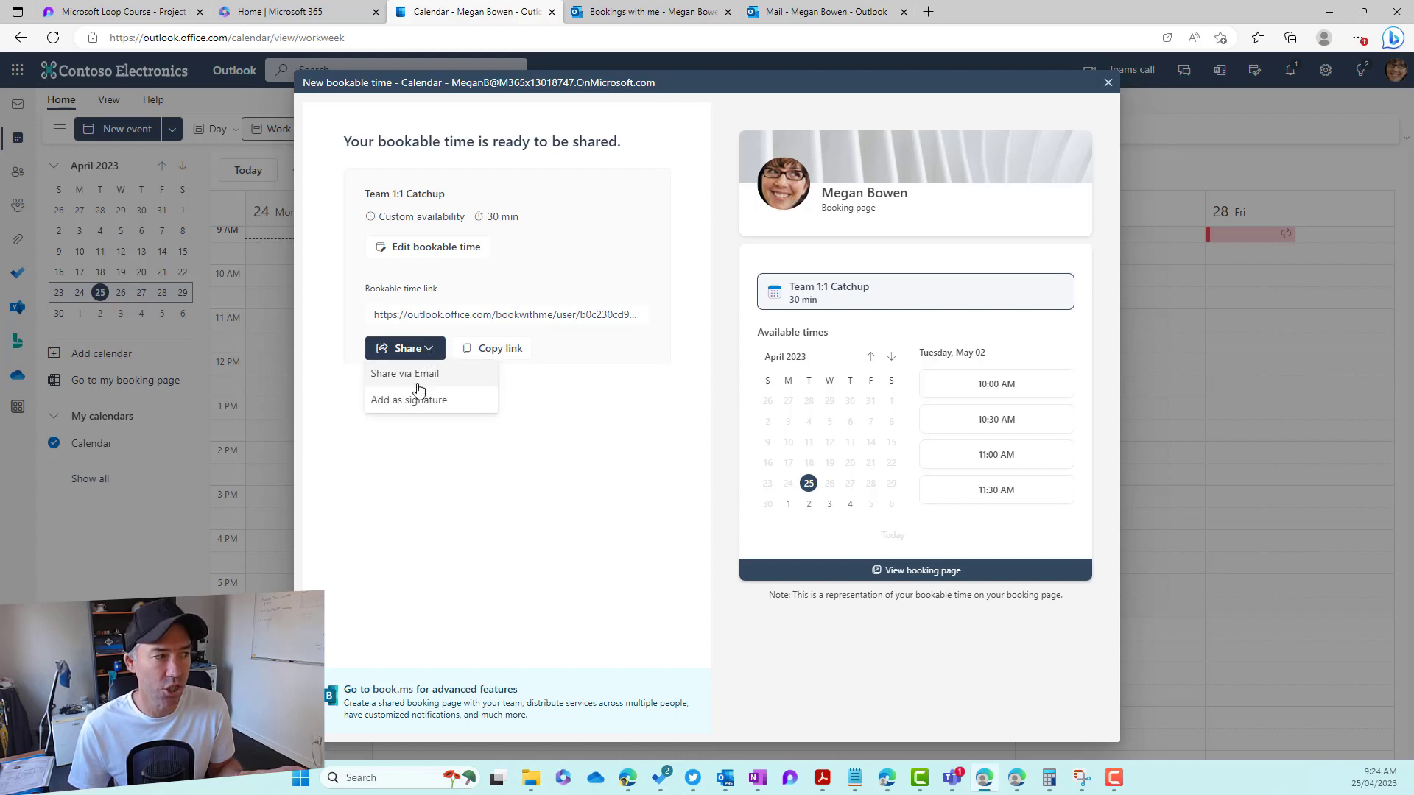
click(508, 372)
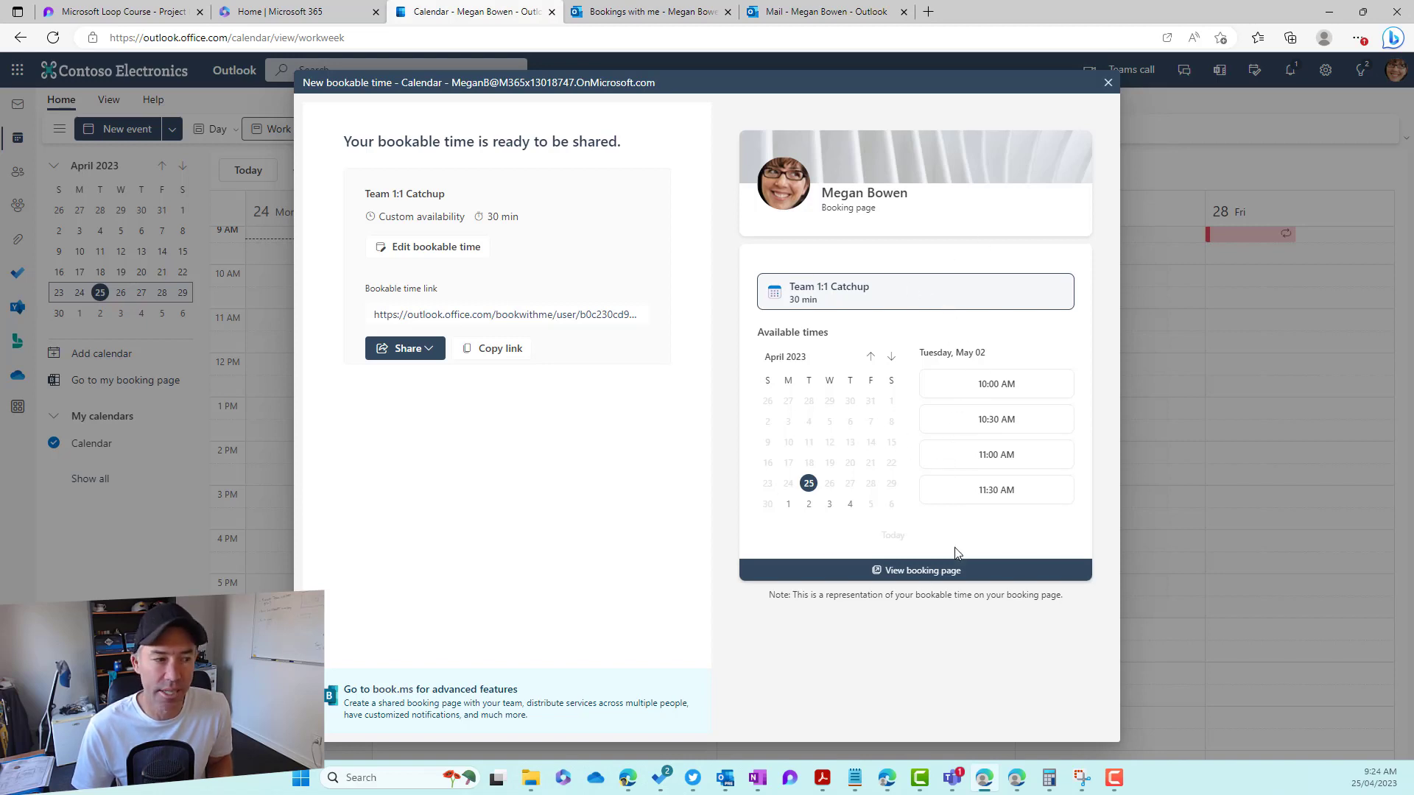
click(914, 578)
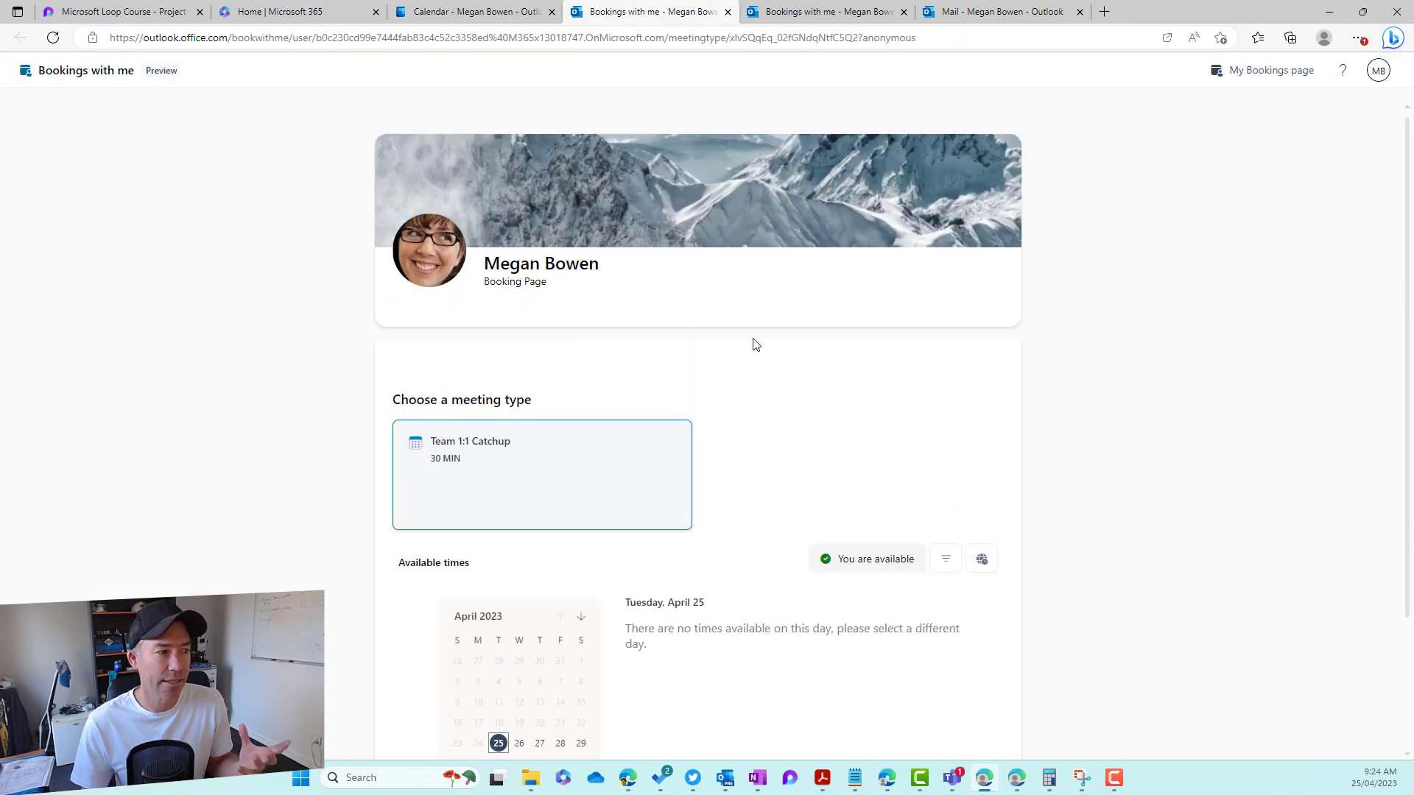
Step: Review the Team 1:1 Catchup meeting type on the booking page and check the available times for May 2, 2023
scroll(755, 344, down, 3)
scroll(671, 345, up, 1)
scroll(671, 344, up, 1)
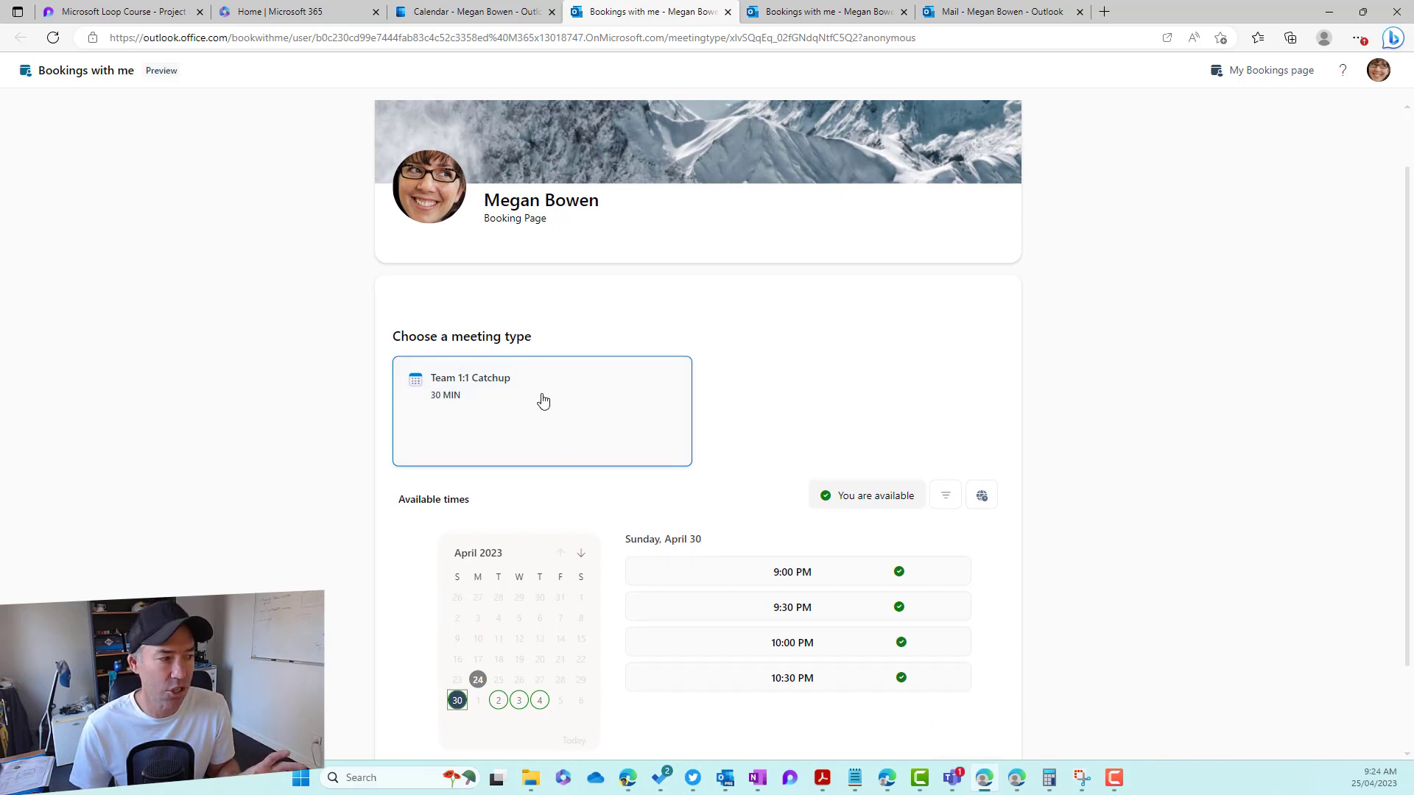
scroll(544, 399, down, 1)
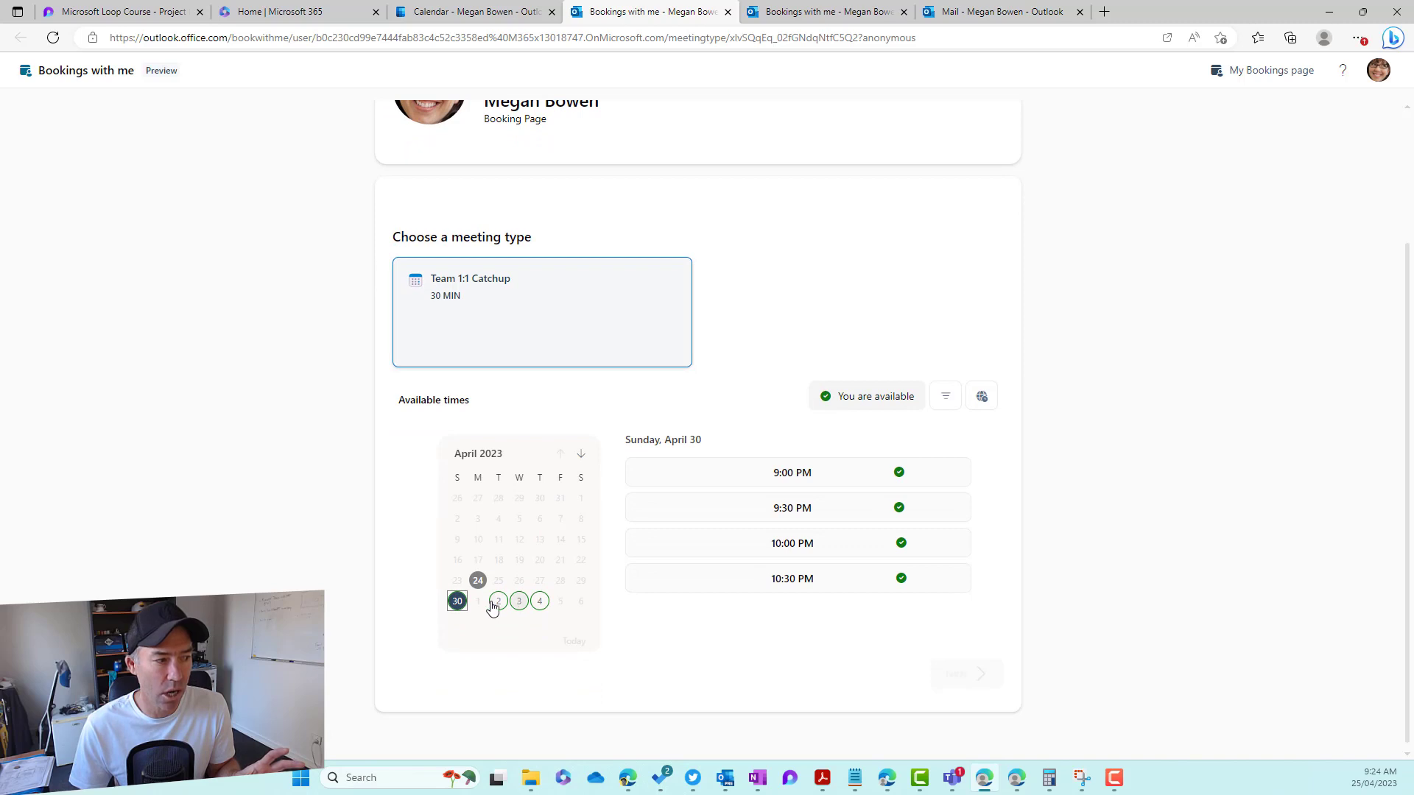
click(498, 604)
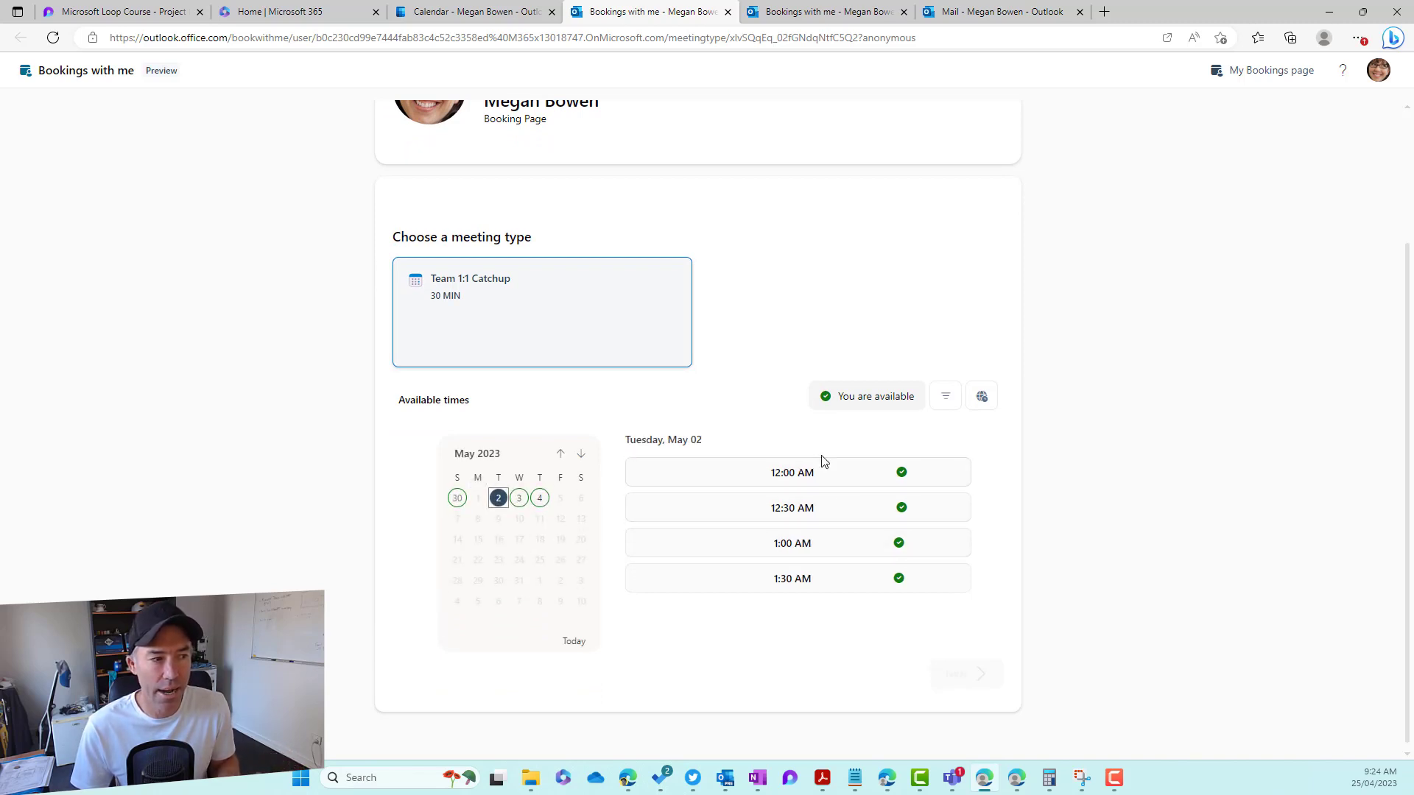
scroll(822, 462, up, 3)
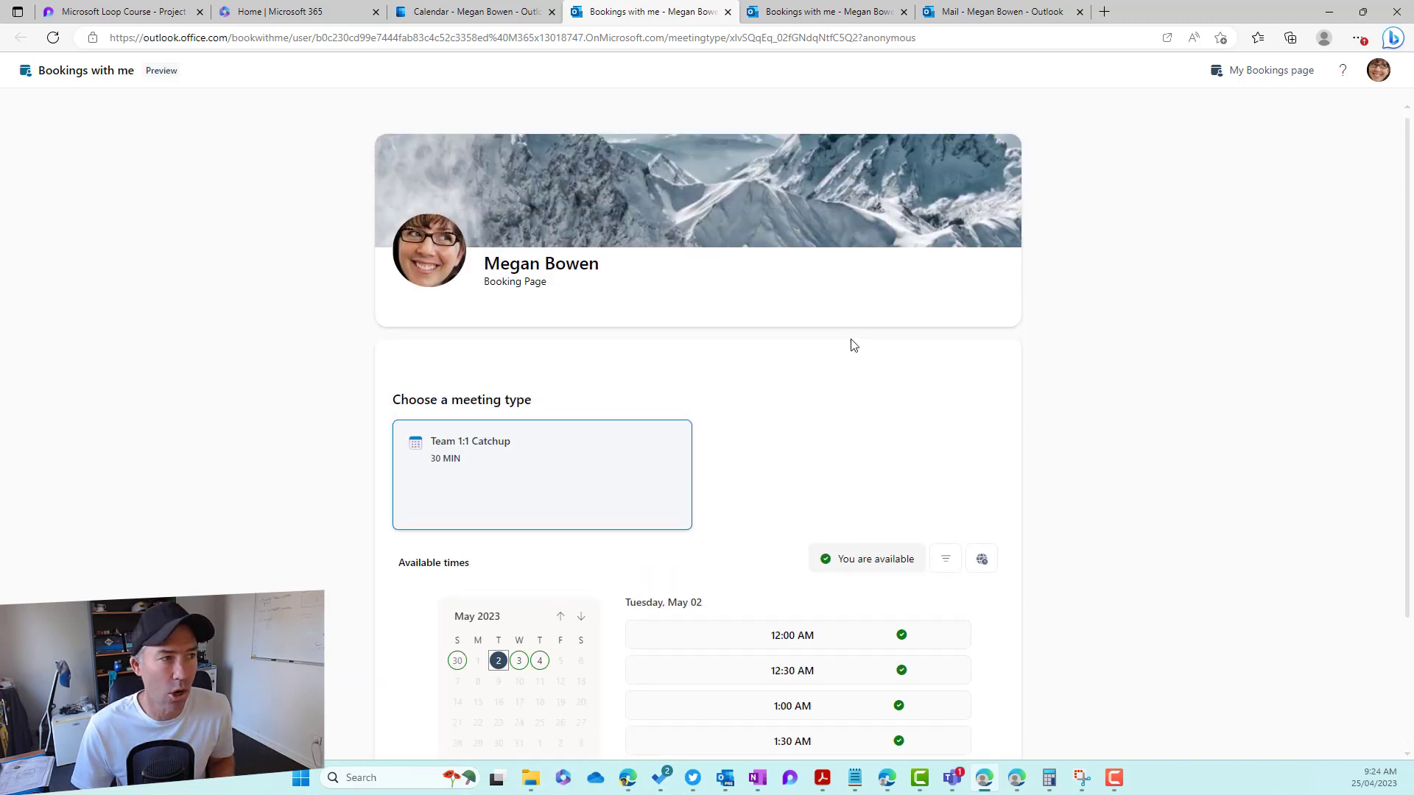
Step: Copy the sharing link of the whole Bookings with me page from its owner view
click(803, 21)
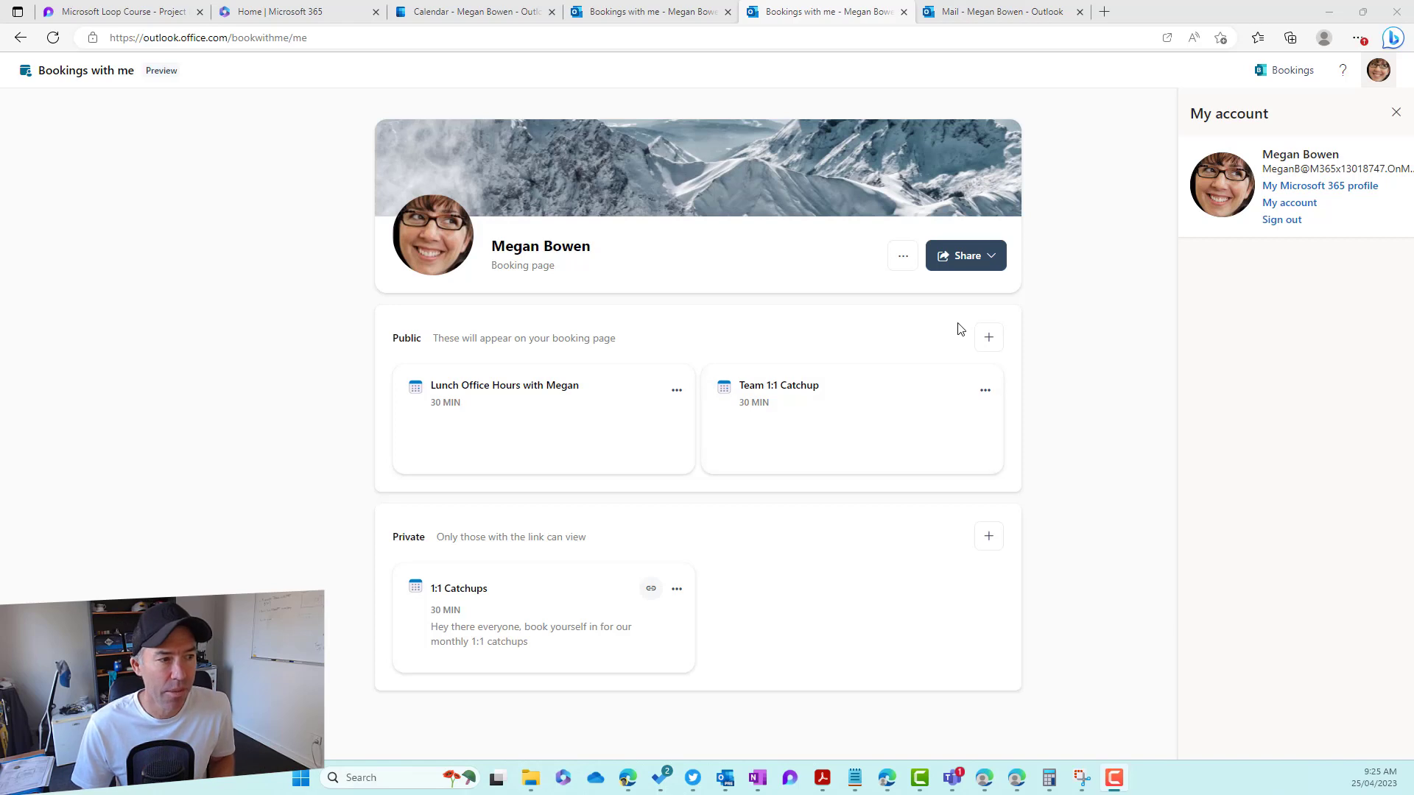
click(967, 256)
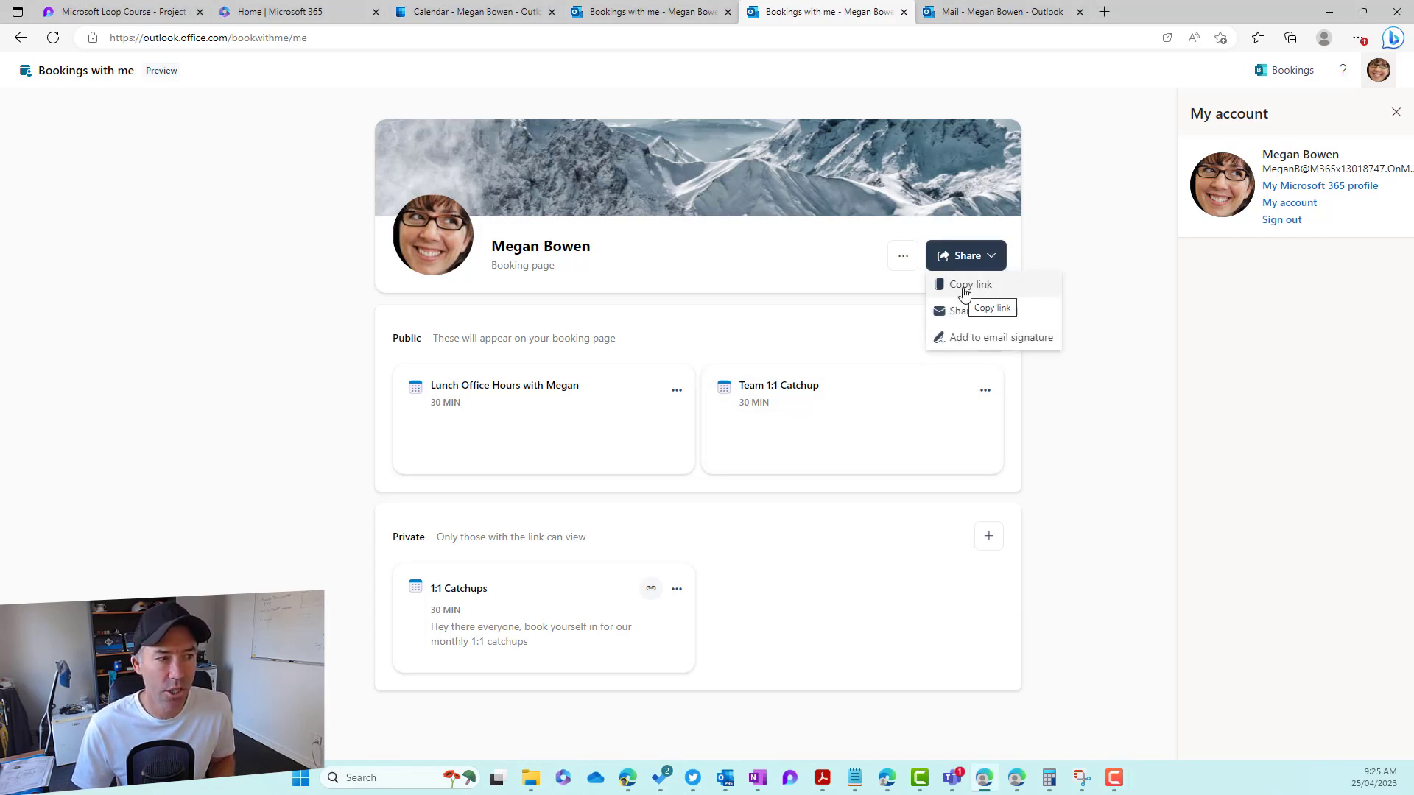
click(972, 294)
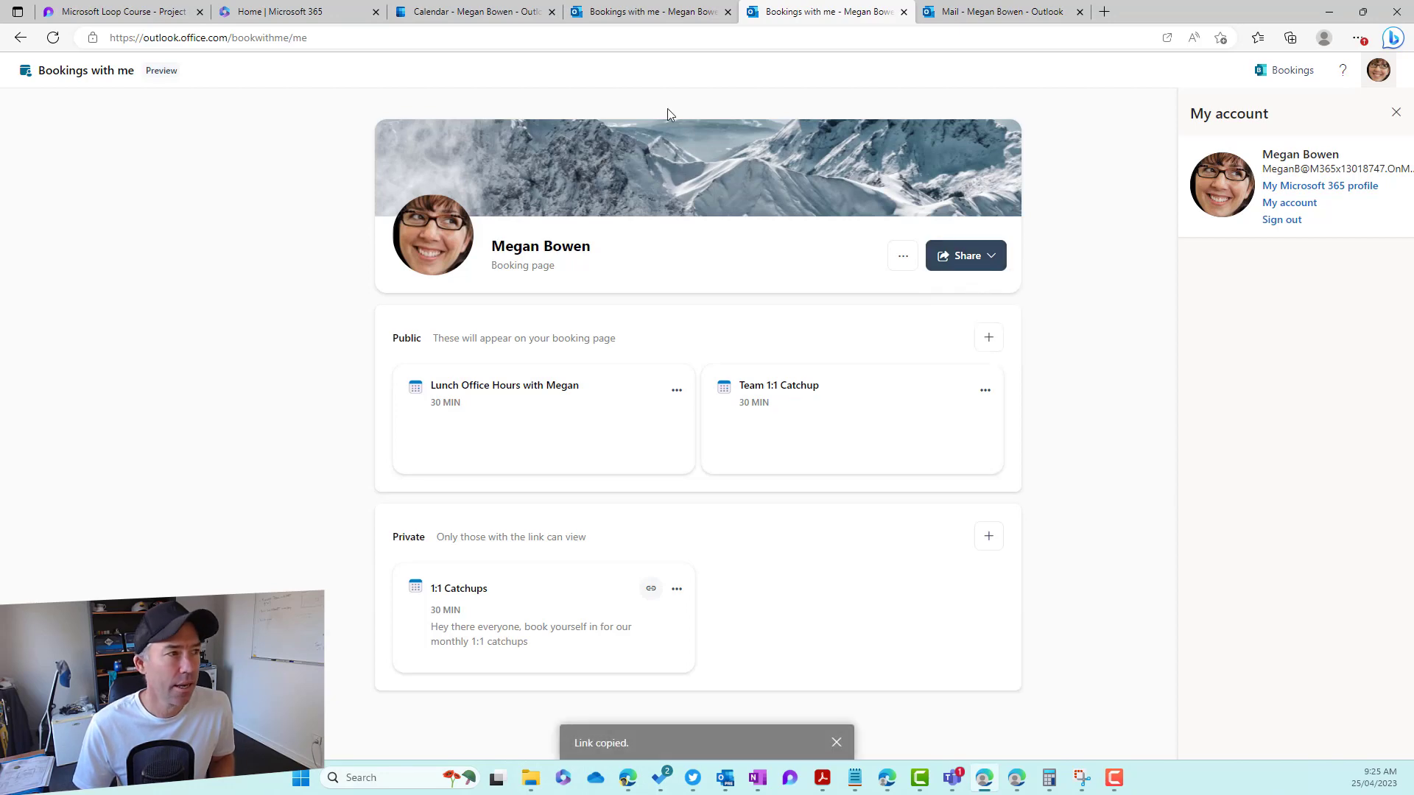
Step: Open Microsoft Teams from the Microsoft 365 home page, replace the colleague chat's unsent draft with the copied booking page link, and send it
click(262, 11)
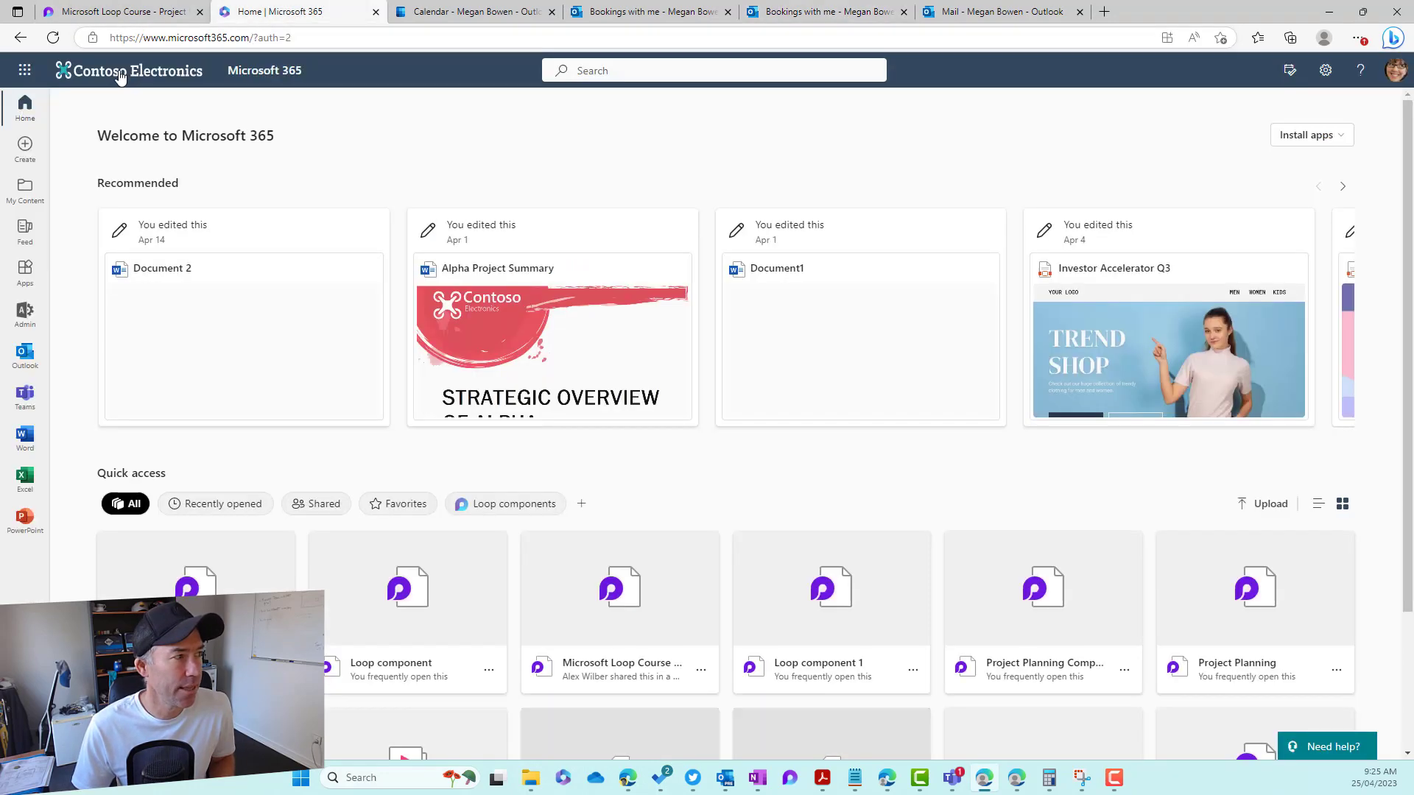
click(25, 396)
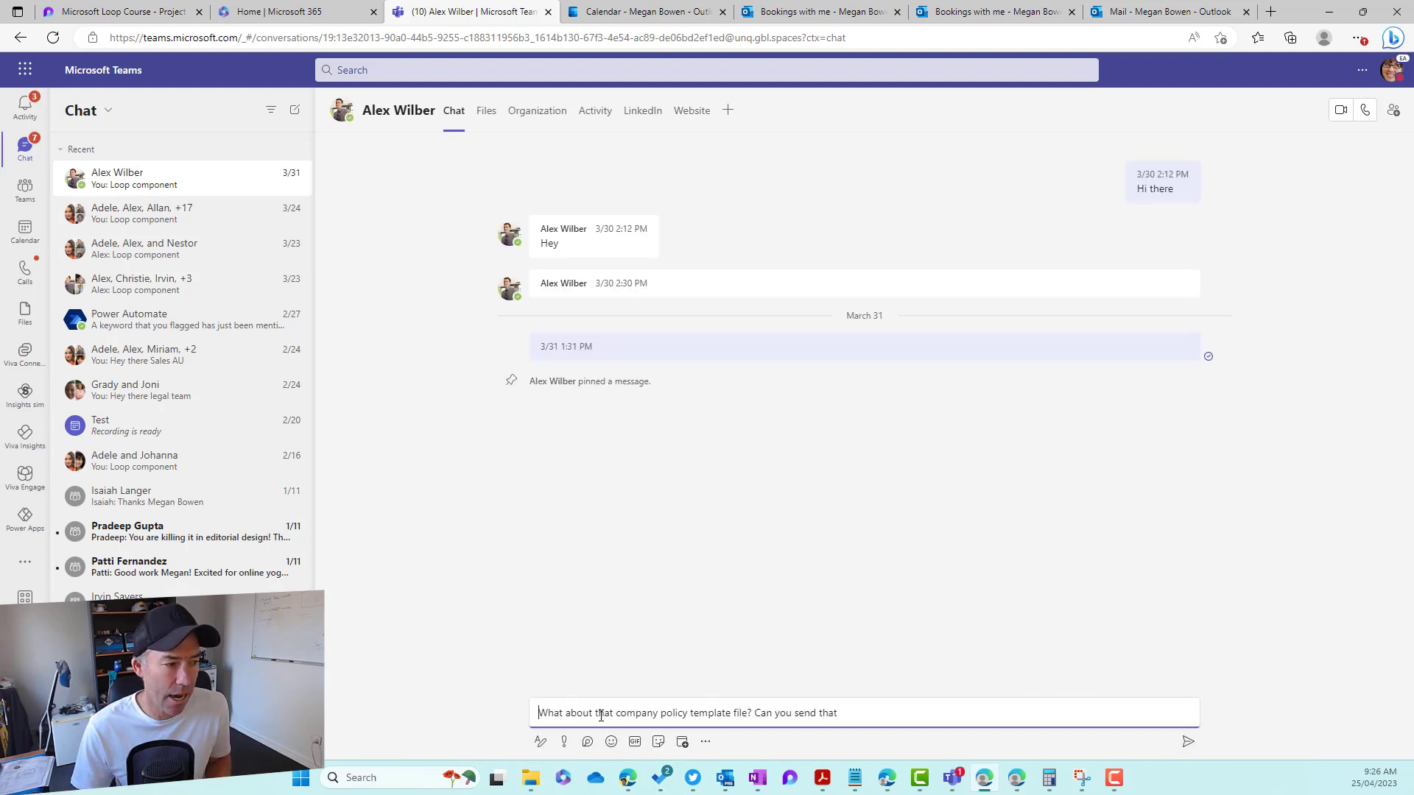
drag(889, 720, 483, 719)
key(ctrl+v)
key(ctrl+v)
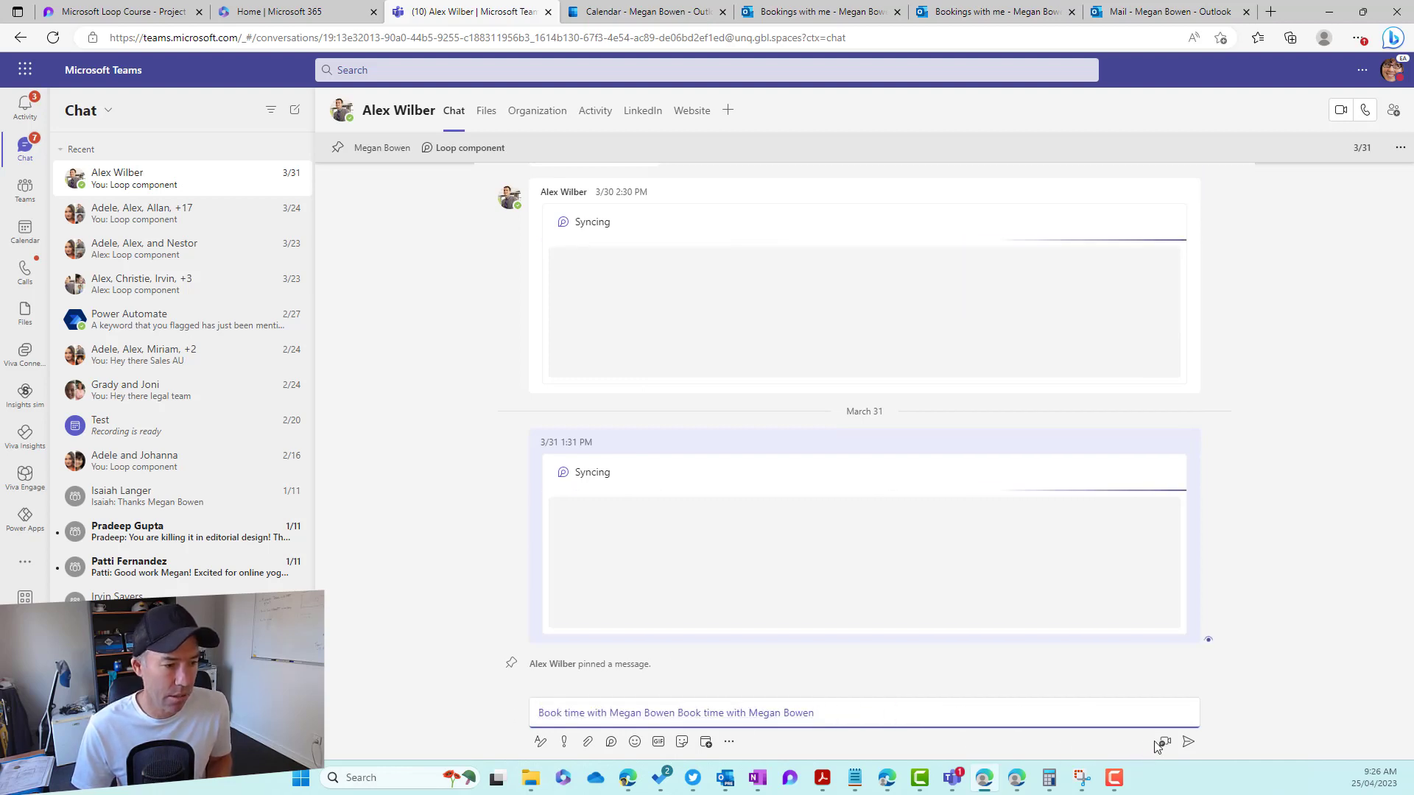
key(Return)
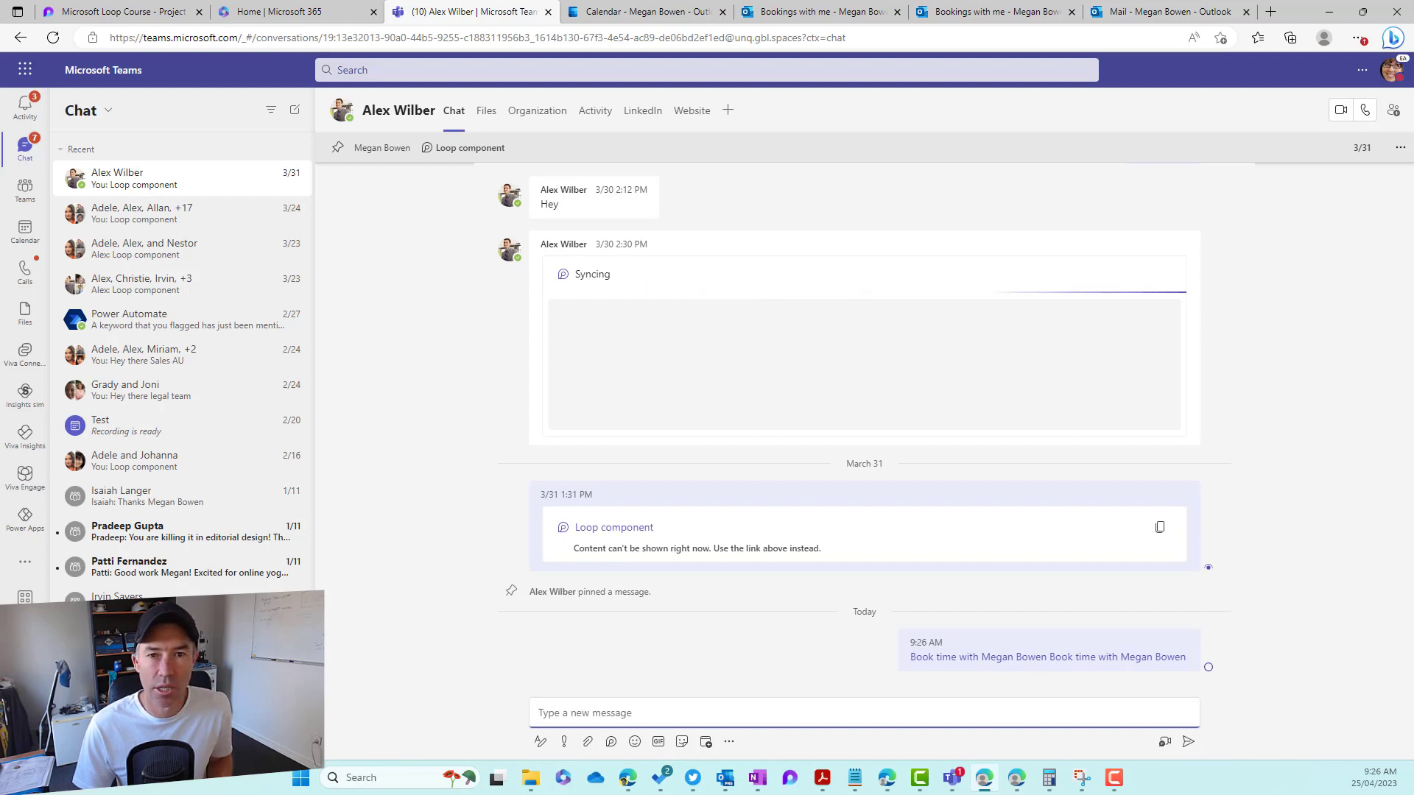
Step: In the recipient's browser window, open the booking link from the Teams chat, dismiss the booking page prompt, and review the meeting types offered
drag(1413, 127, 648, 67)
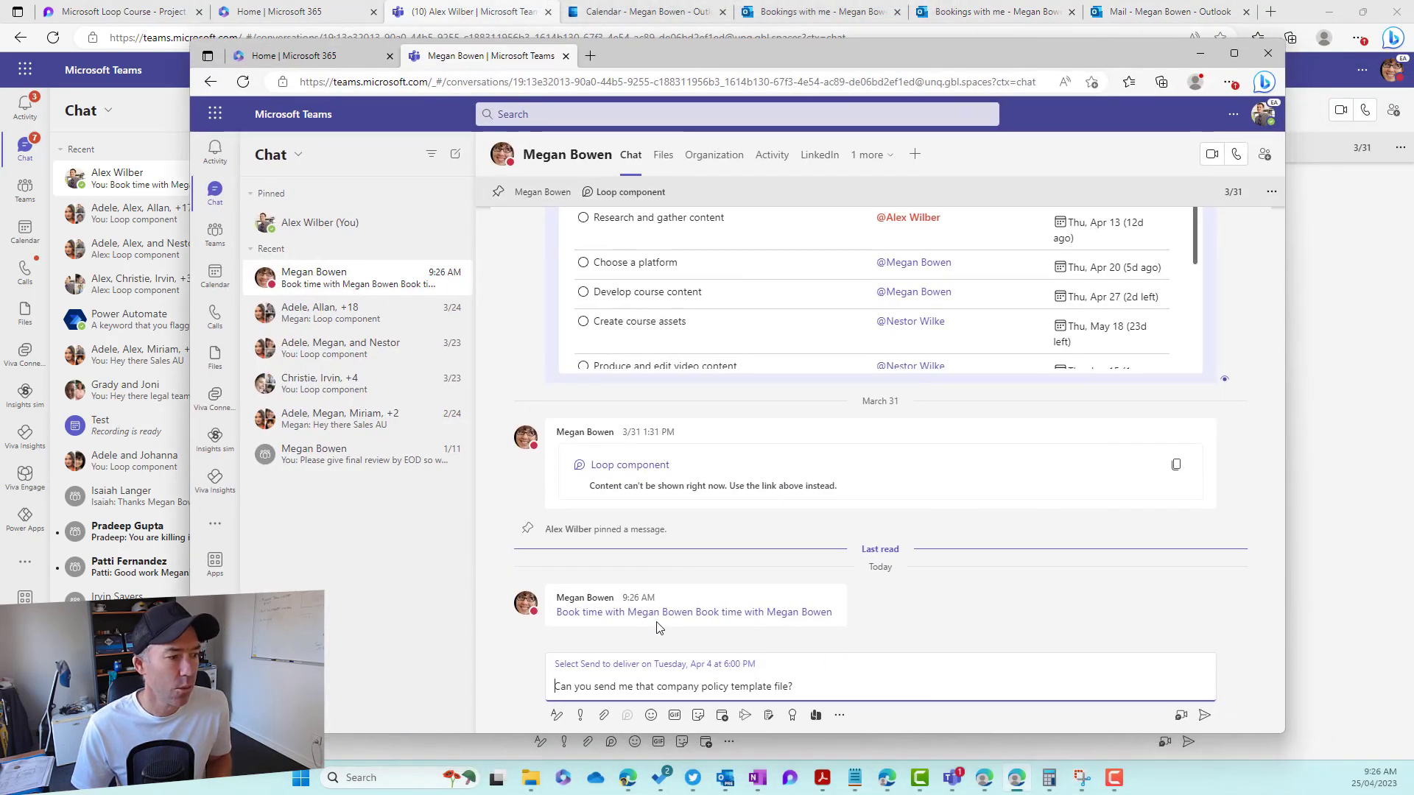
click(614, 613)
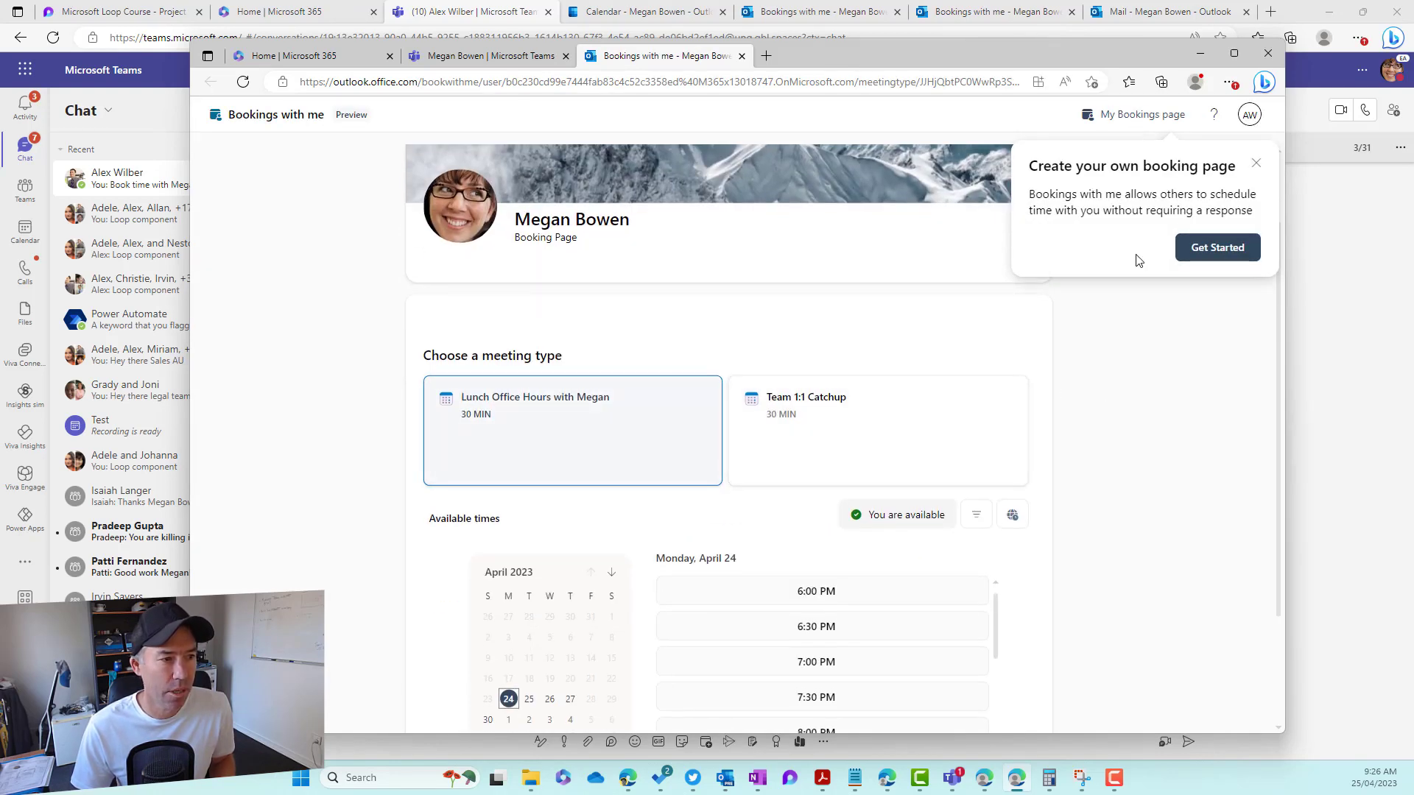
click(1255, 162)
scroll(556, 442, down, 2)
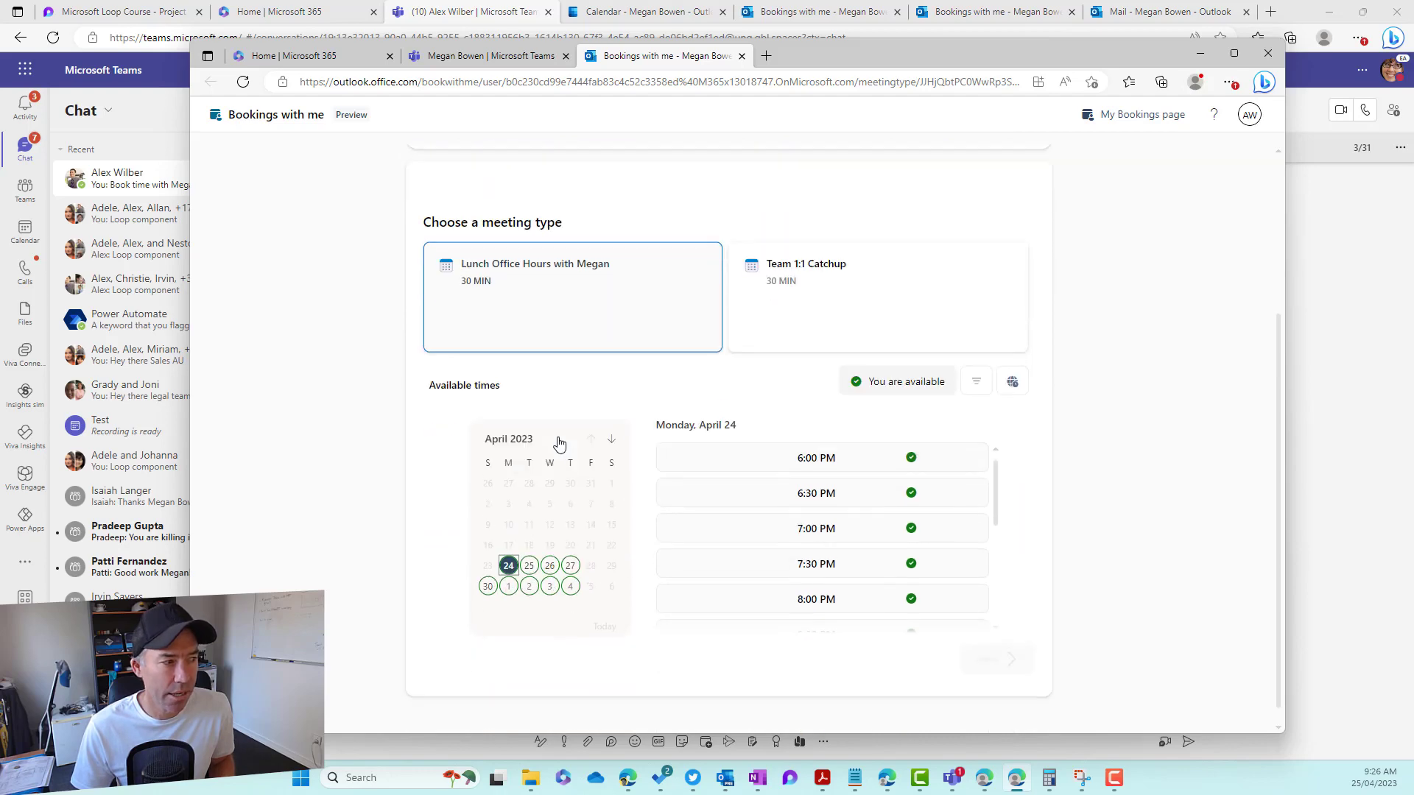
scroll(560, 442, up, 2)
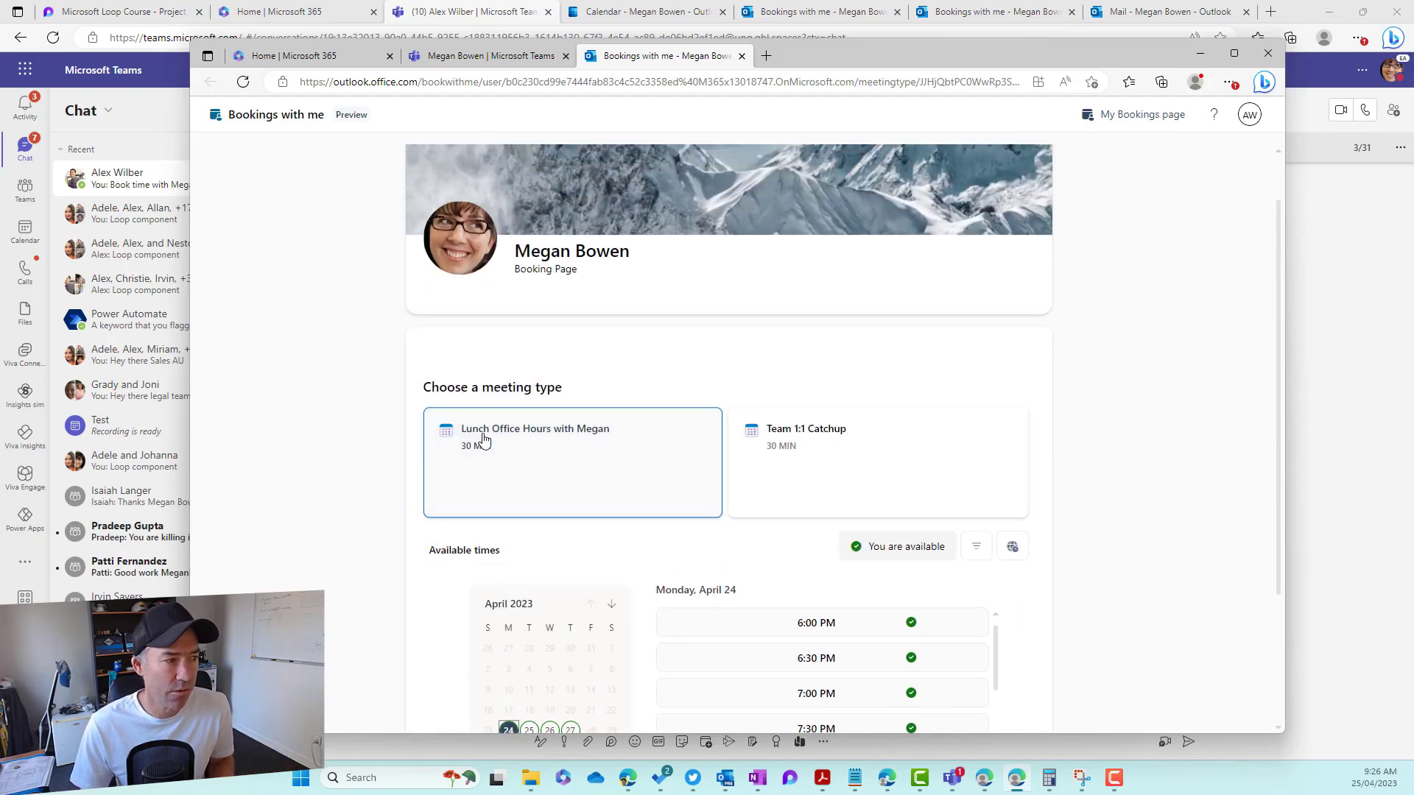
scroll(781, 439, down, 2)
Step: Book a Team 1:1 Catchup for Monday, May 1, 2023 at 5:00 PM, using the prefilled contact details and no notes
click(793, 271)
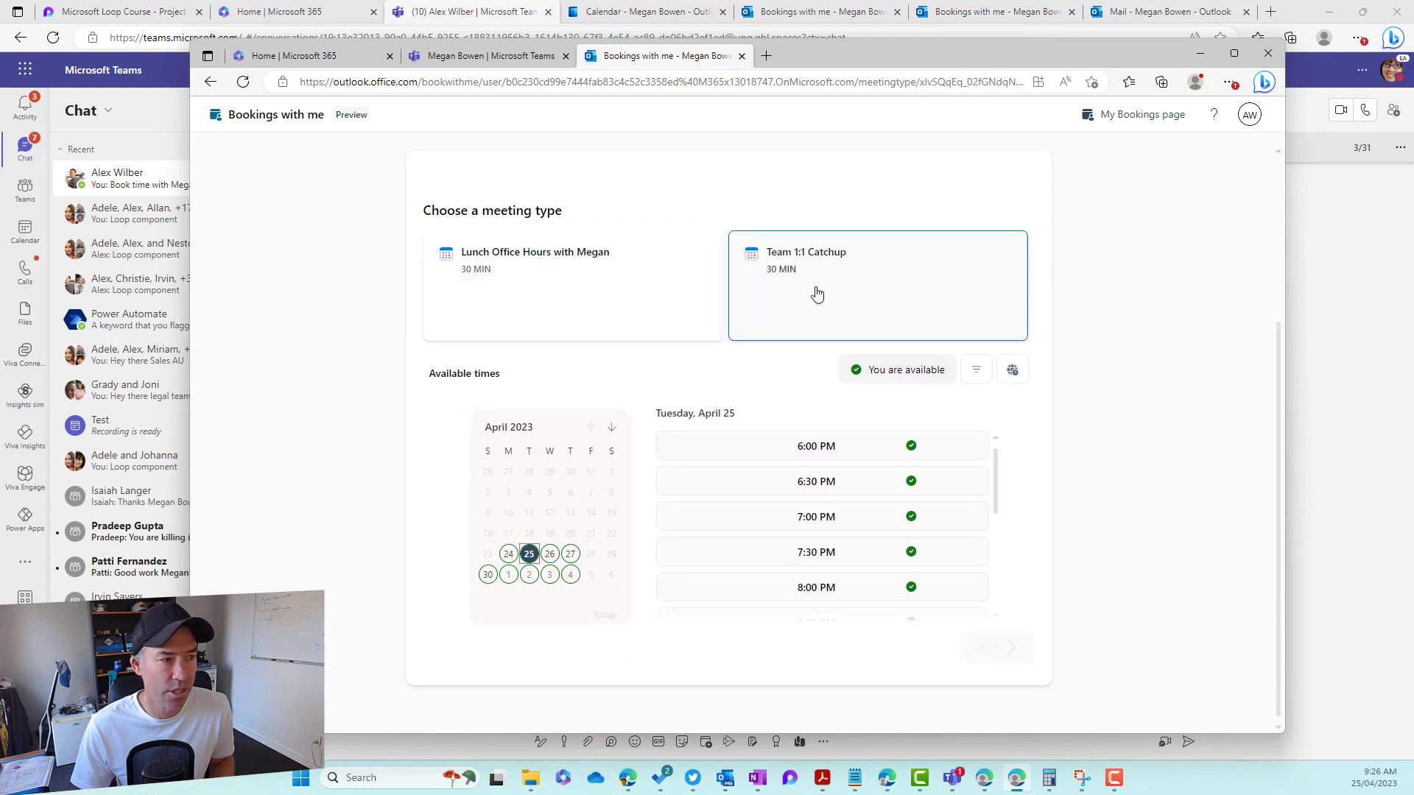
click(508, 574)
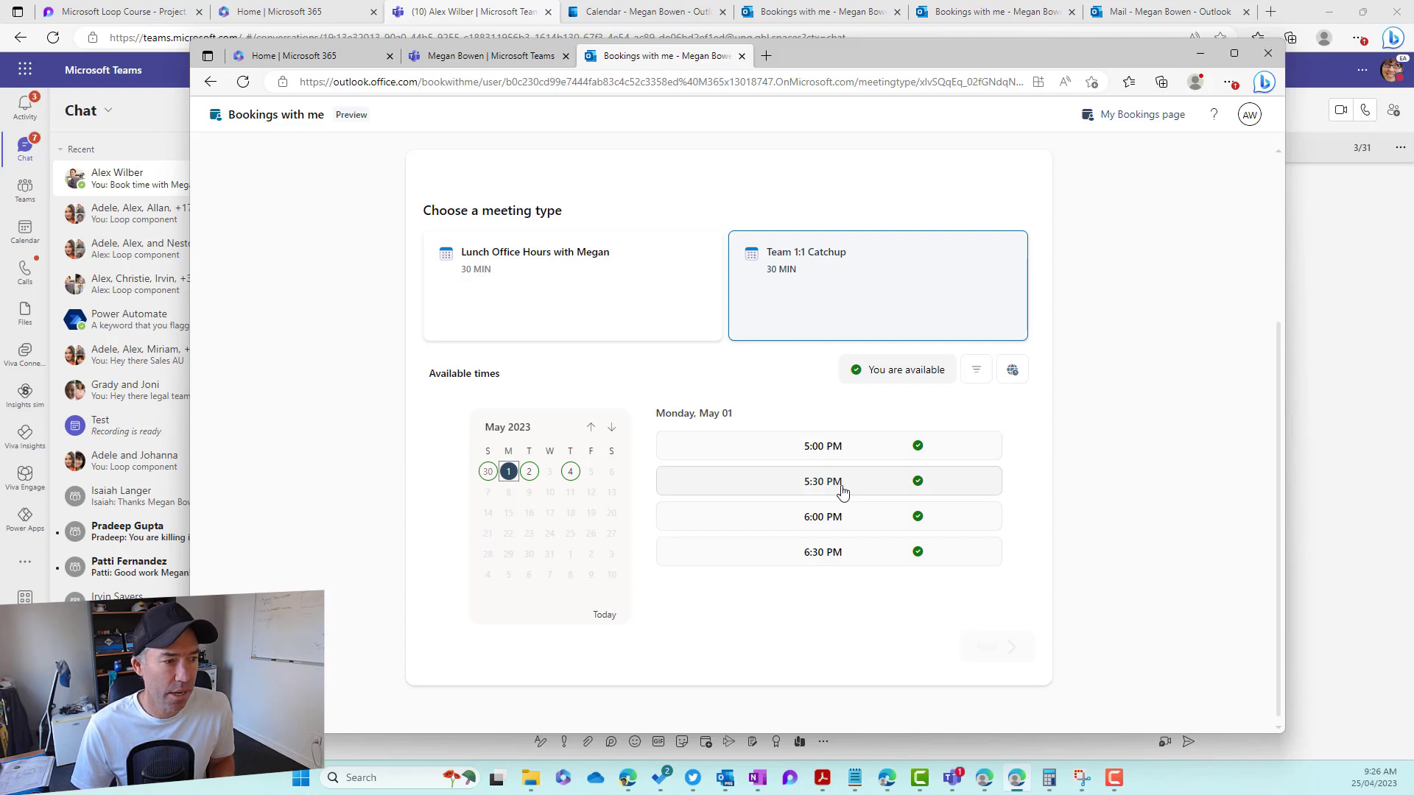
click(830, 448)
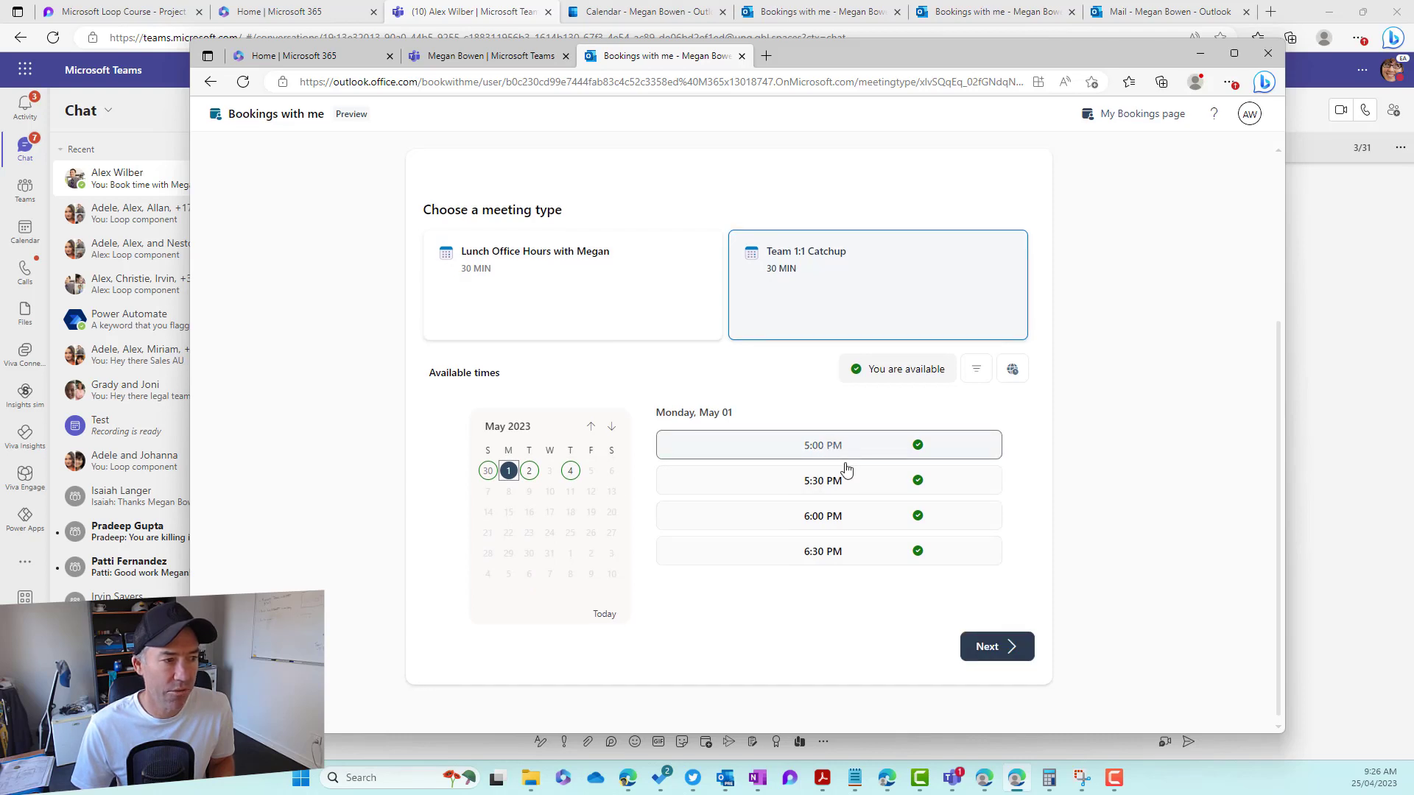
click(992, 647)
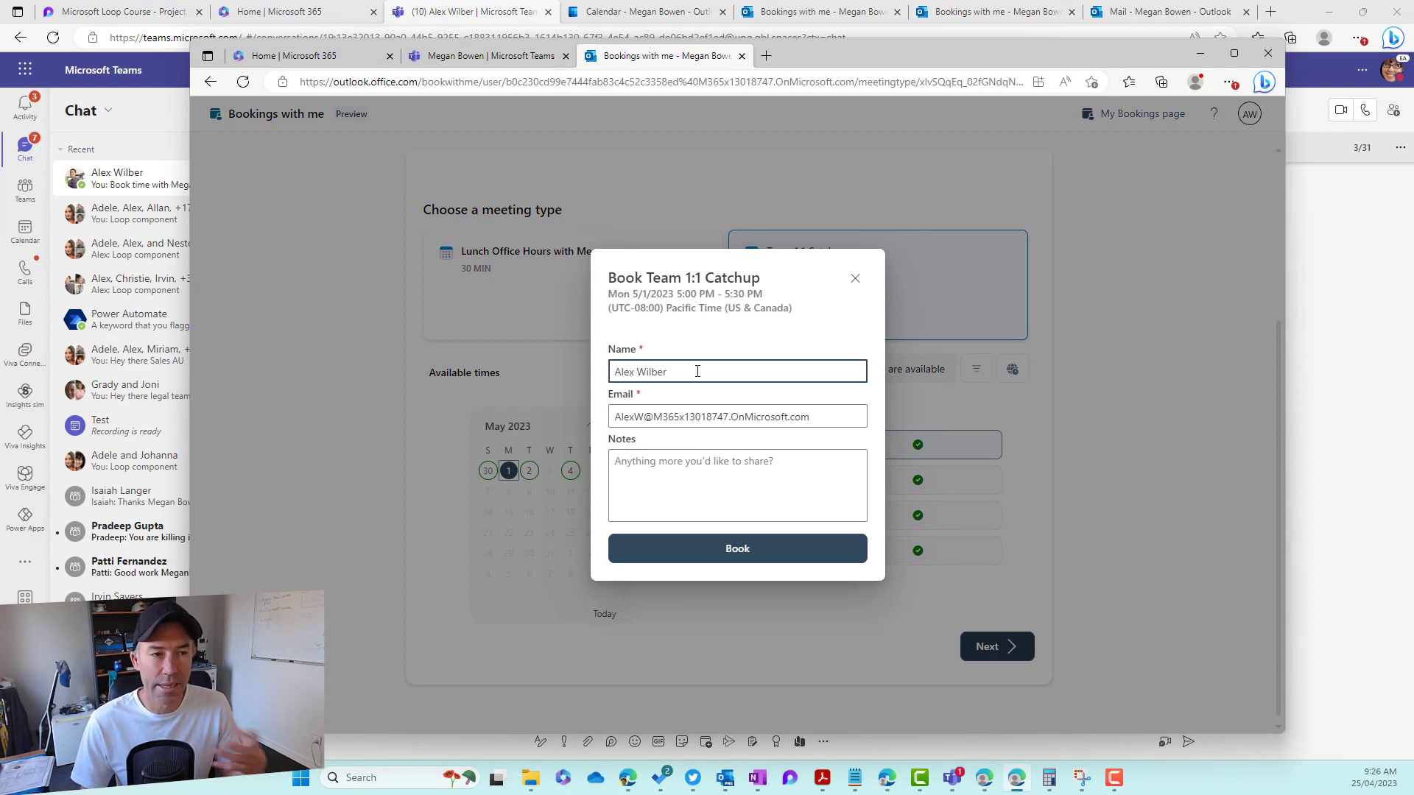
click(701, 476)
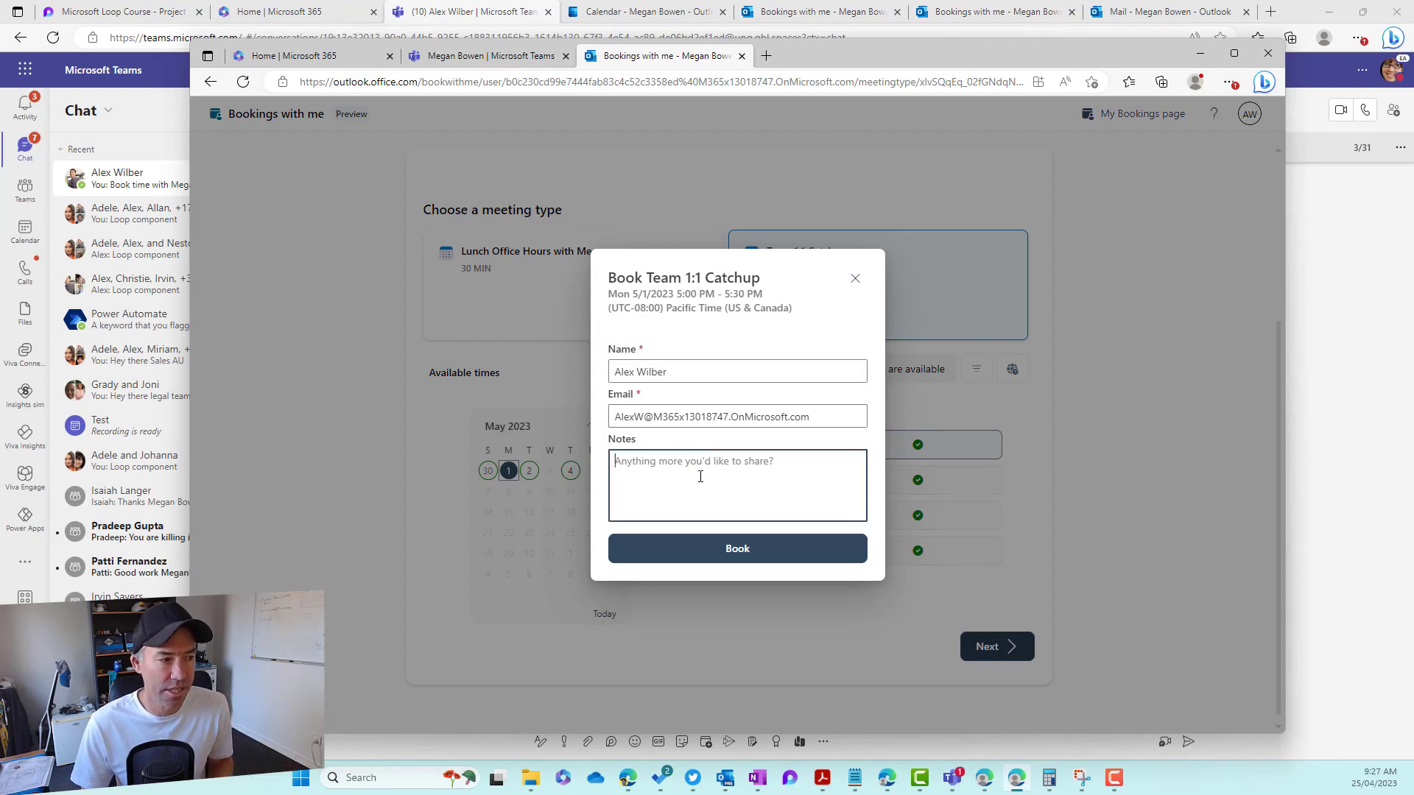
click(740, 556)
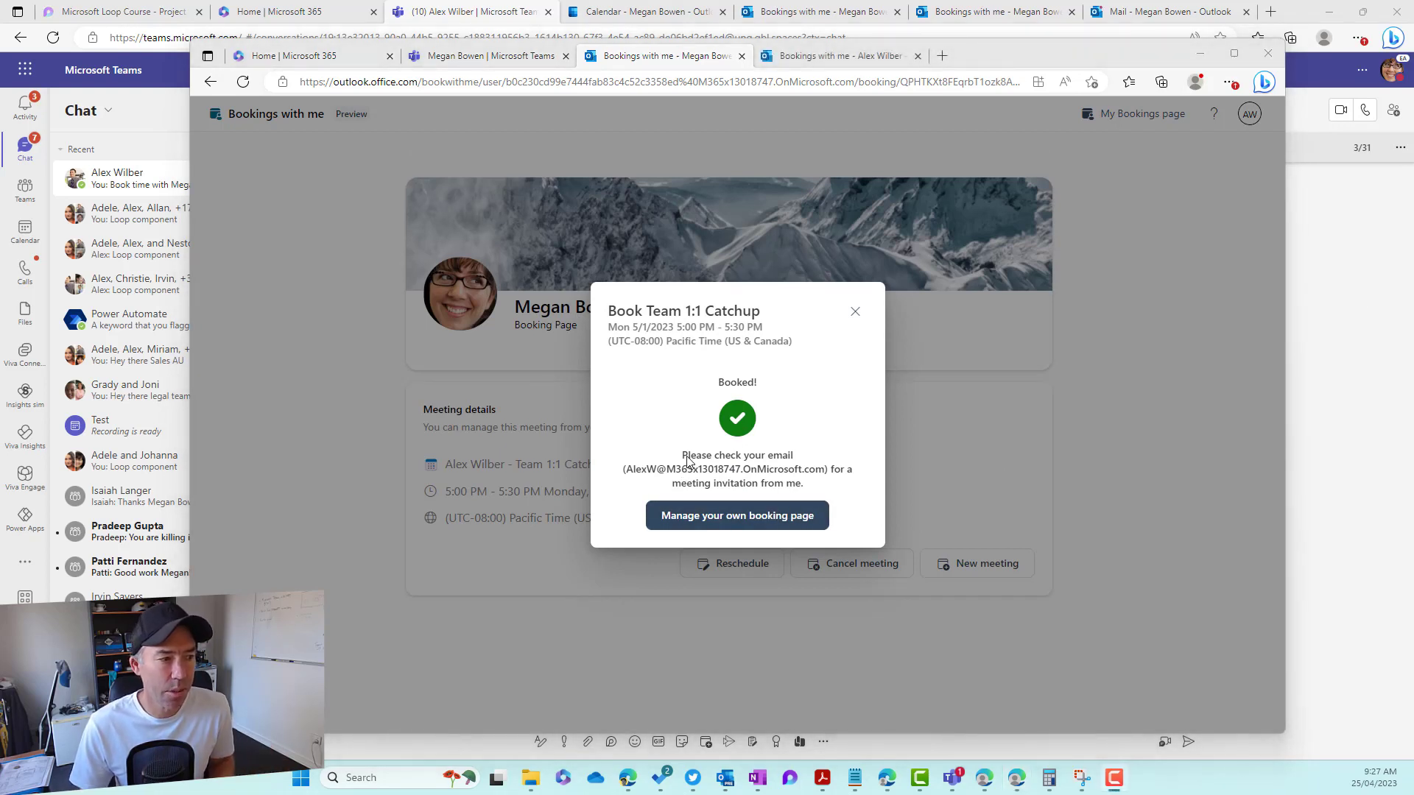
Step: Look at the recipient's own Bookings page, then return to the booked meeting and close its confirmation to view the meeting details
click(806, 56)
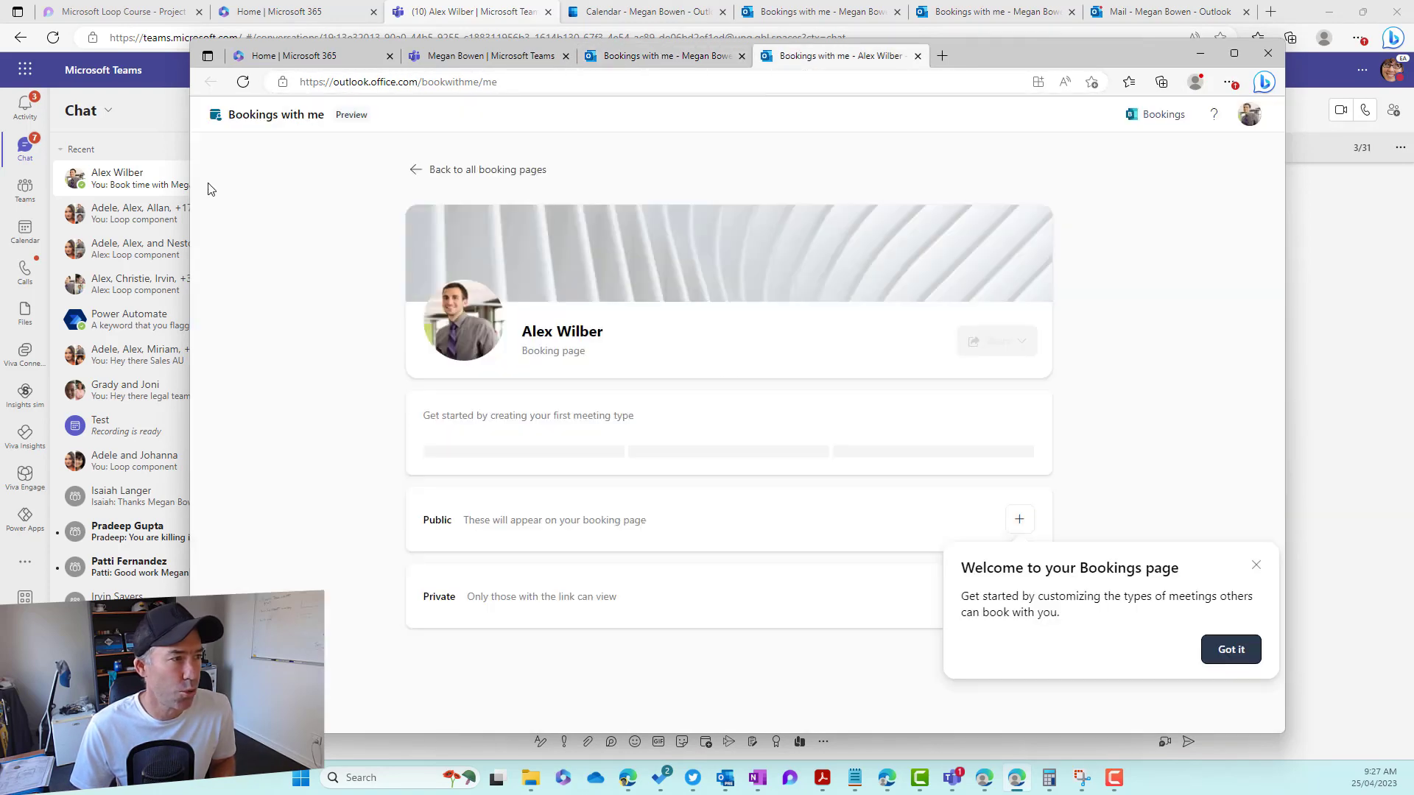
click(290, 56)
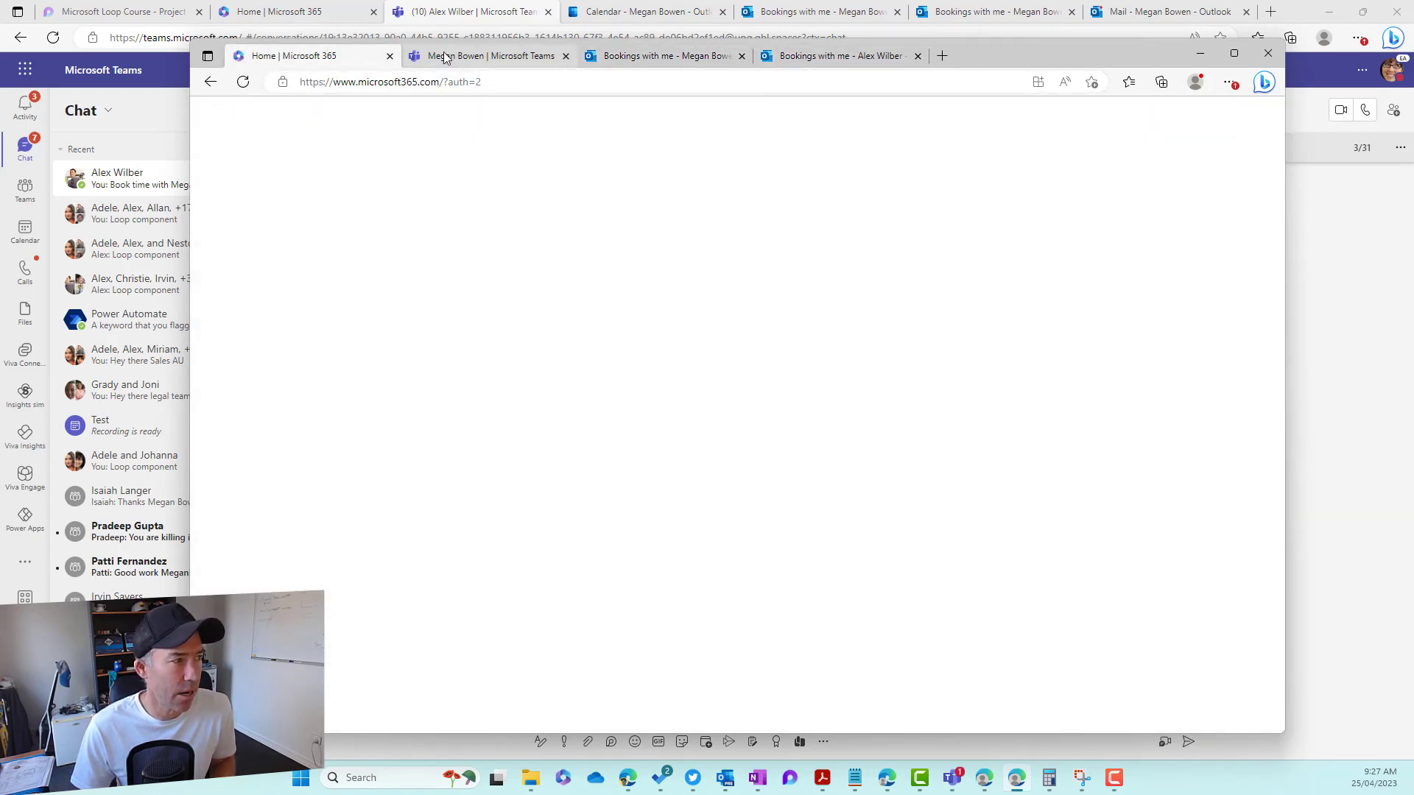
click(638, 66)
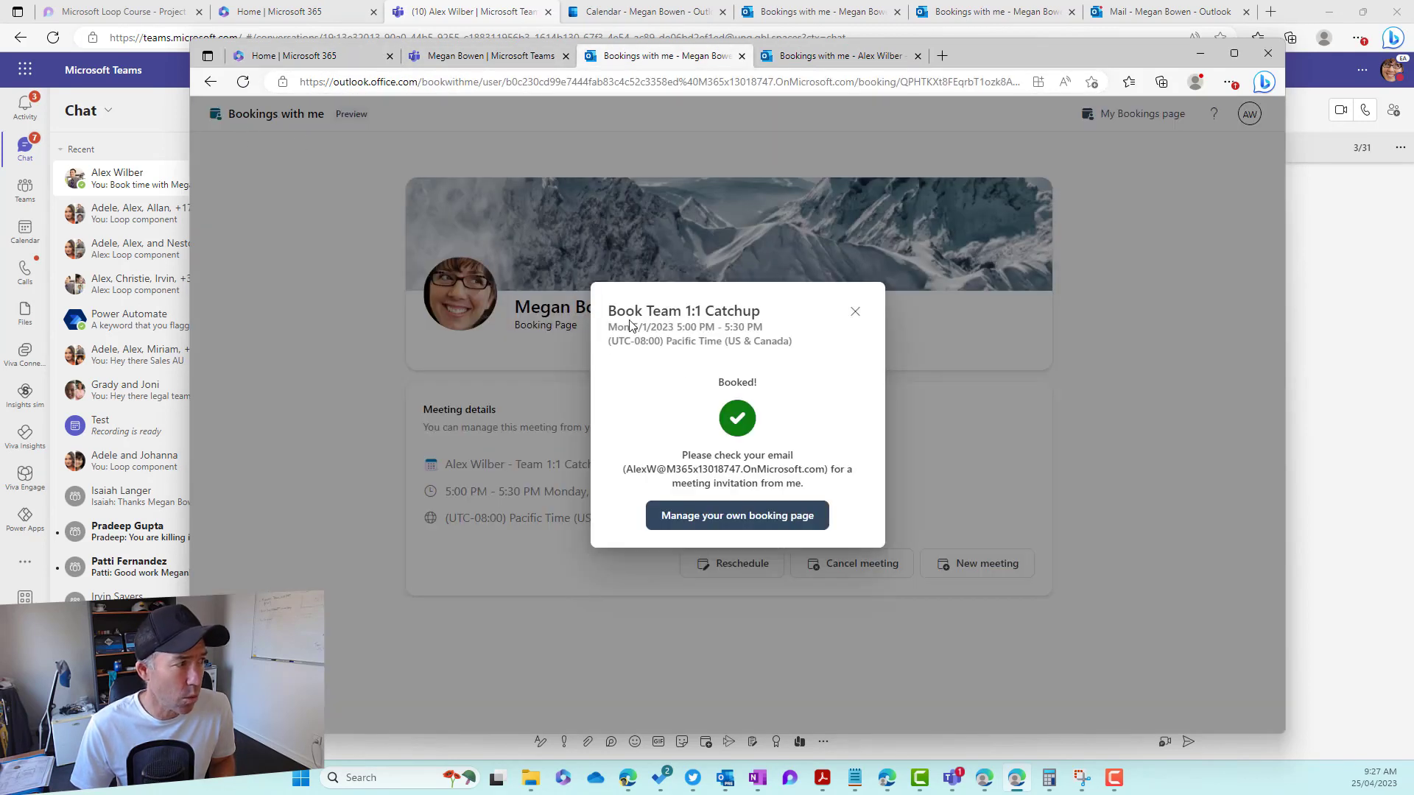
click(854, 311)
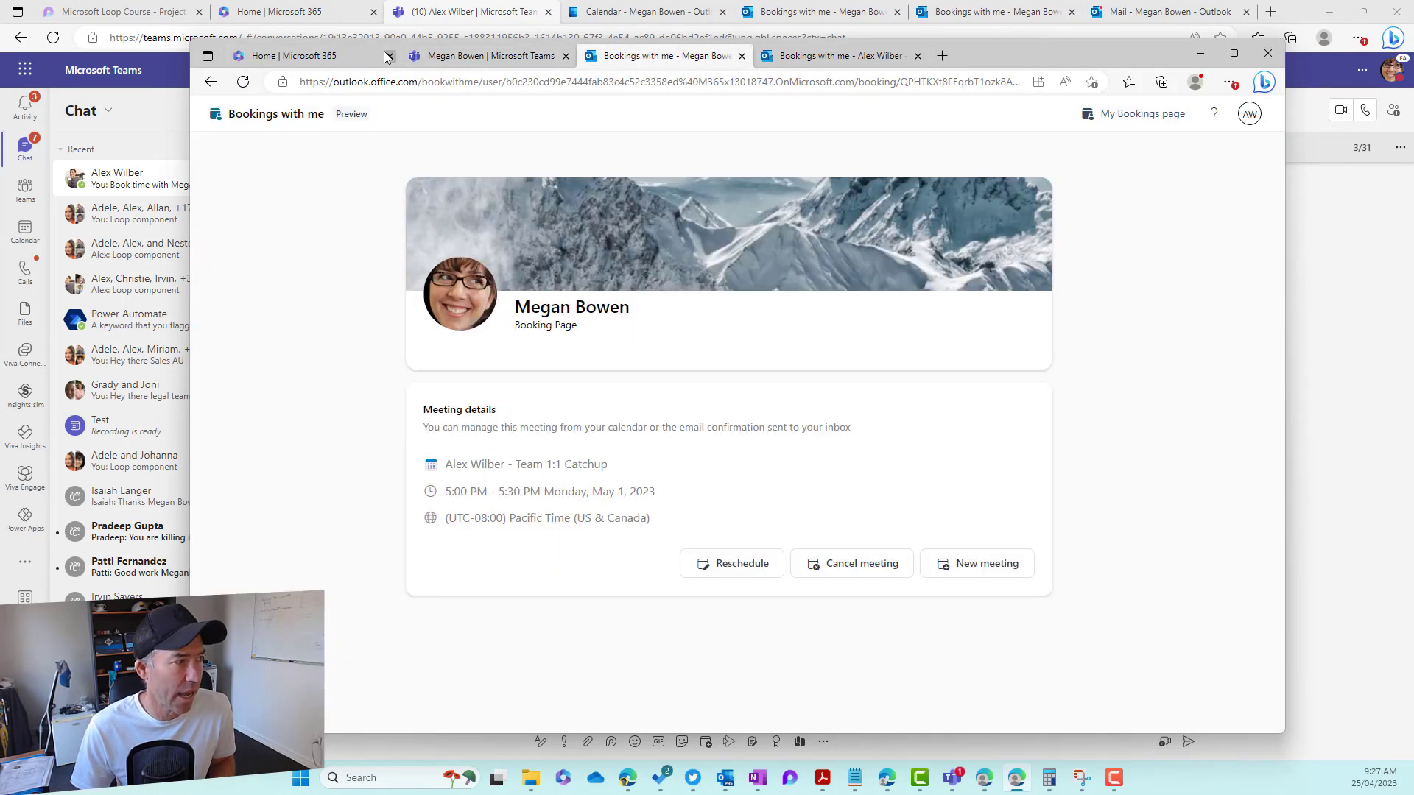
Step: Switch to Outlook from the recipient's Microsoft 365 home page, open the Team 1:1 Catchup invitation, and accept it
click(280, 56)
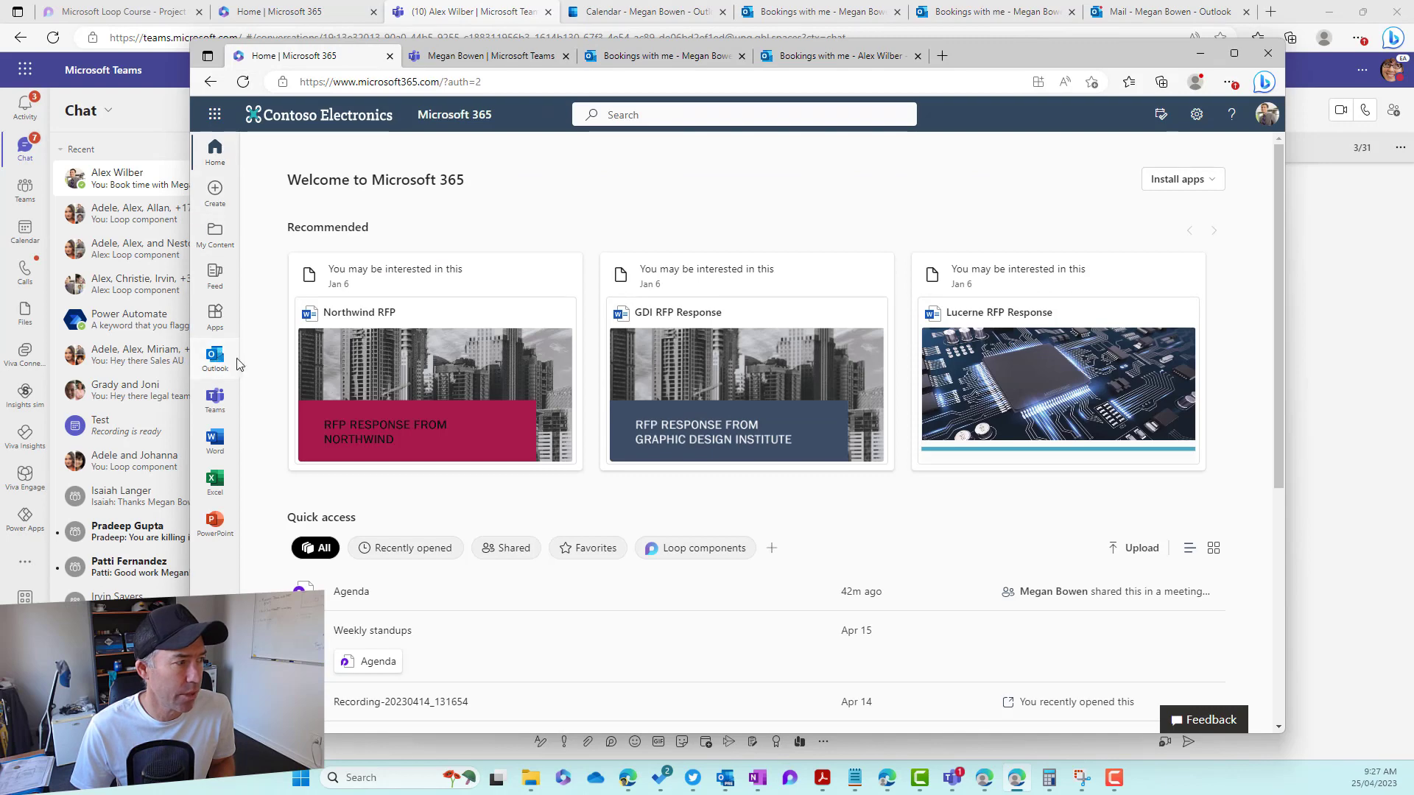
click(661, 345)
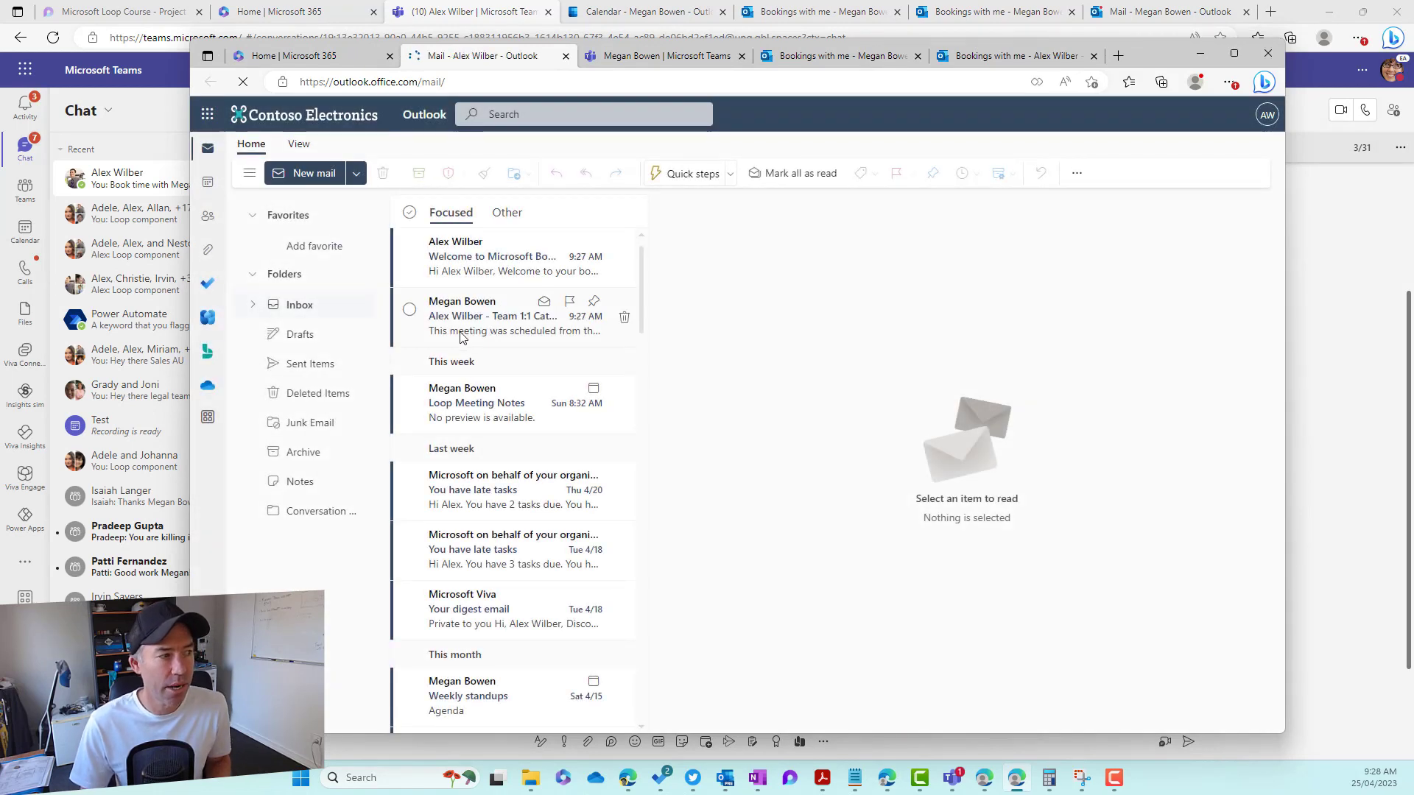
click(462, 320)
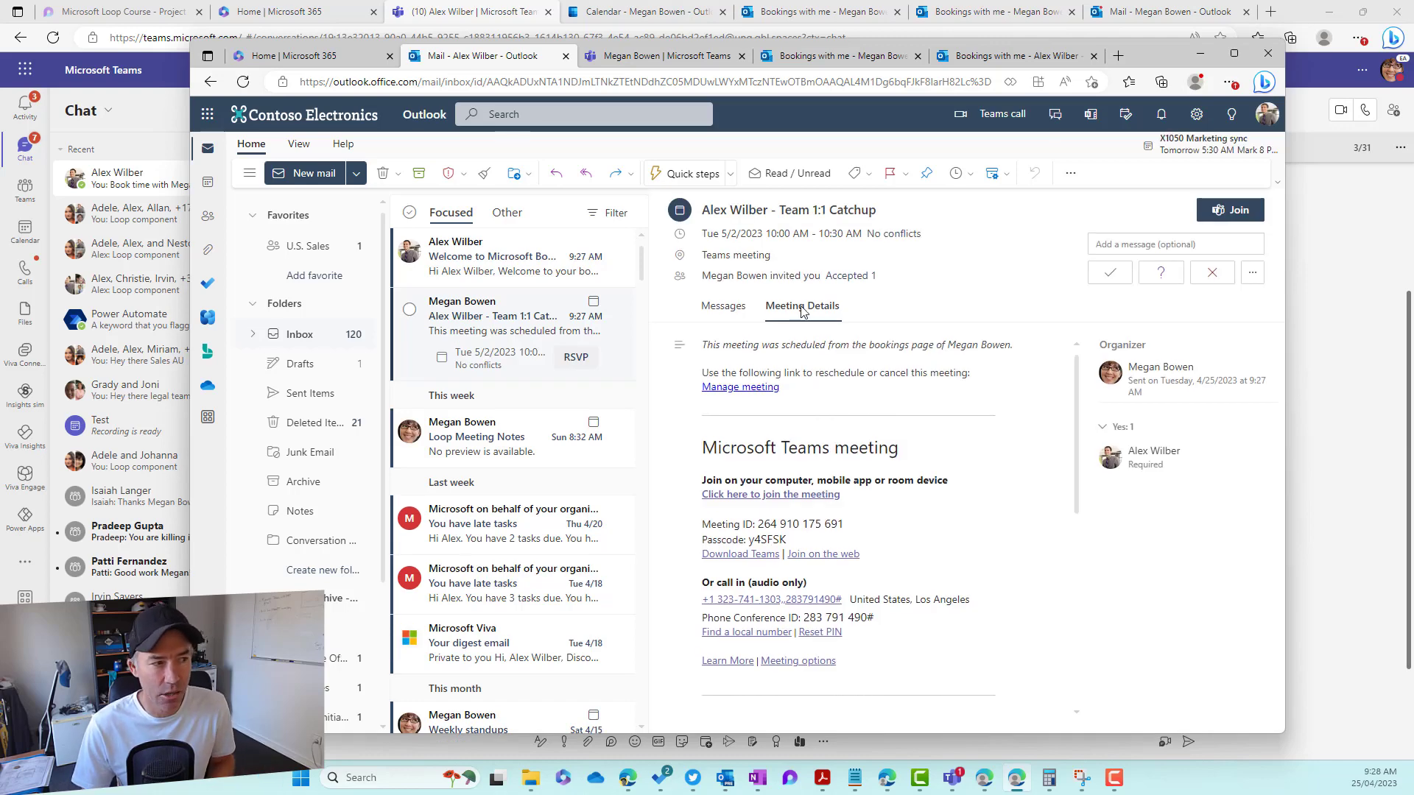
click(1111, 279)
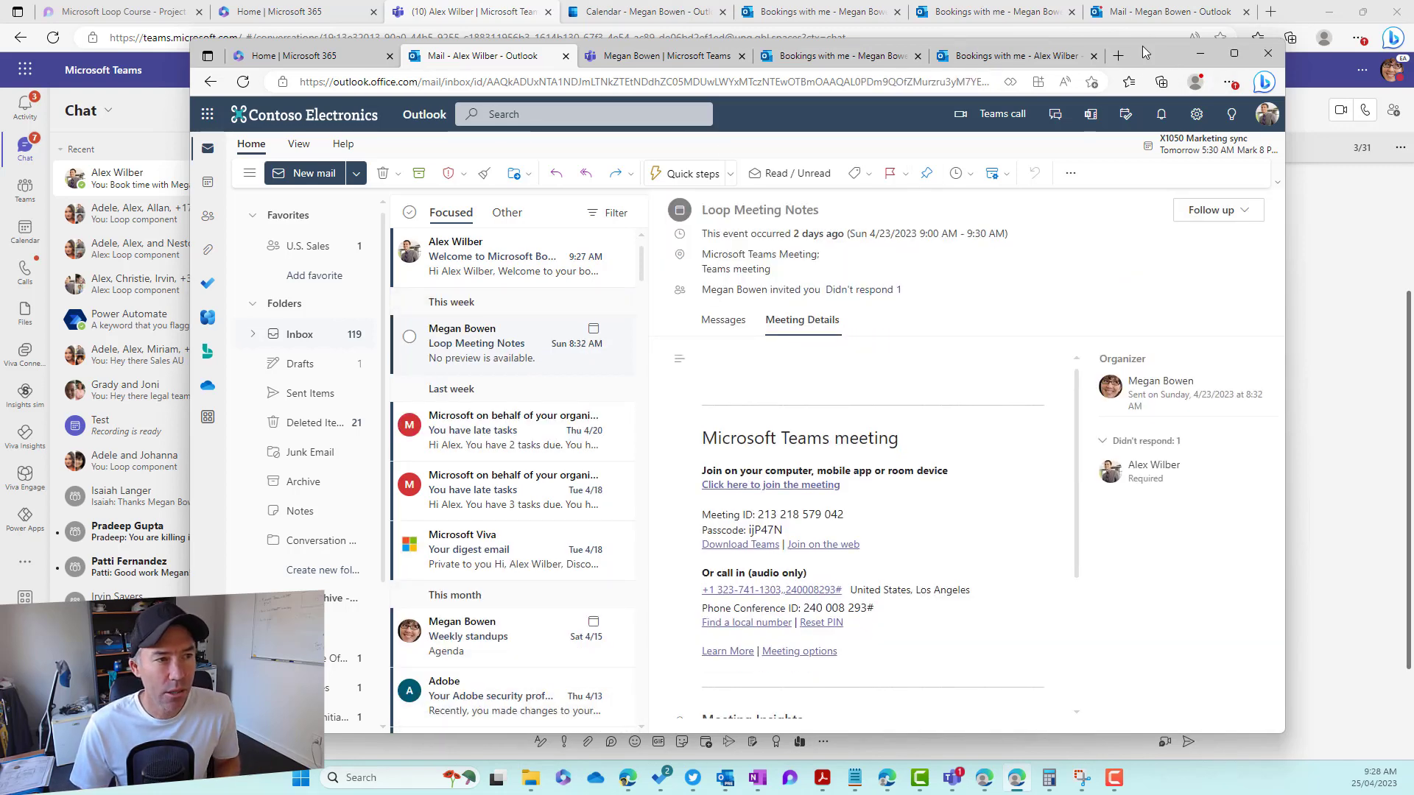
Step: Return to the organizer's browser window and switch to their Outlook mailbox to check for the Team 1:1 Catchup response
click(1200, 53)
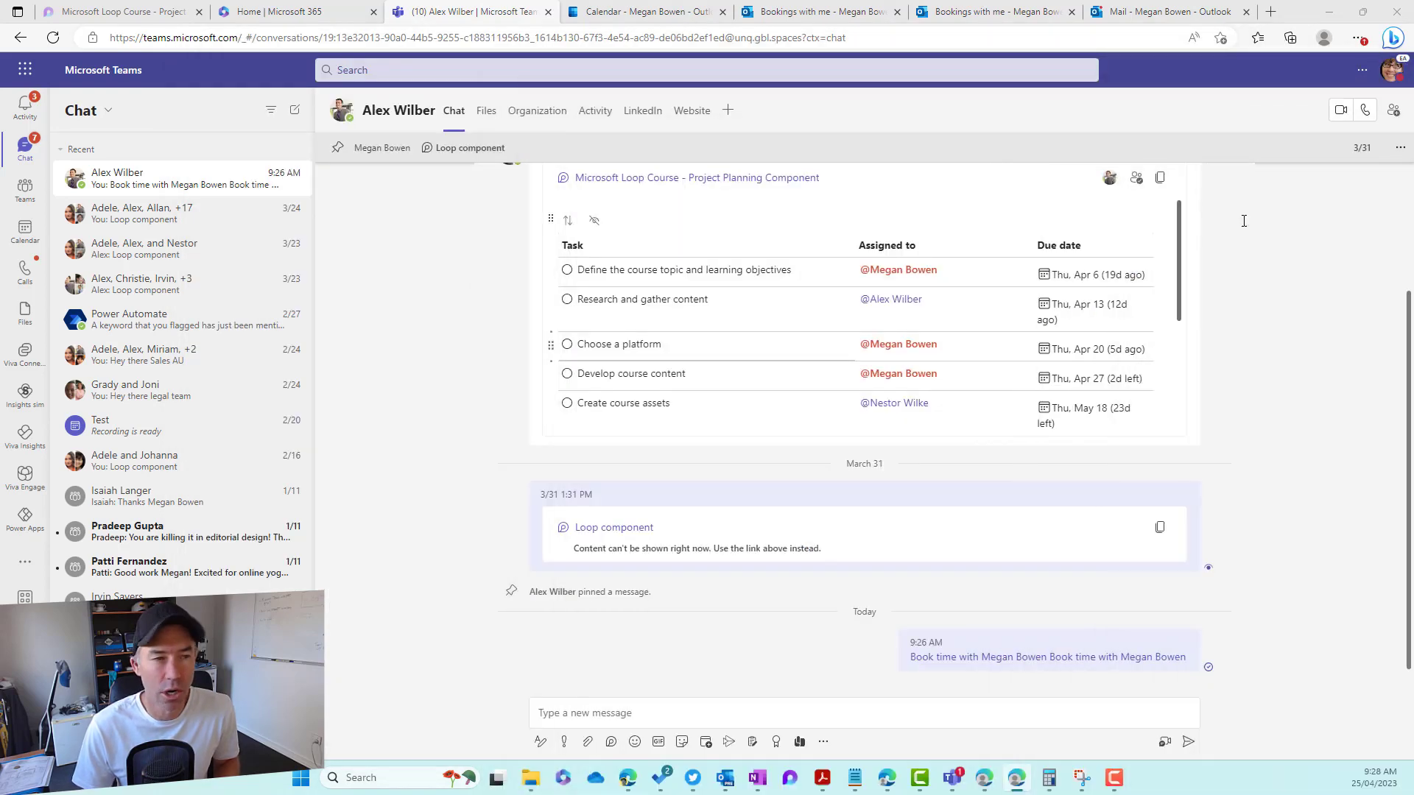
click(1155, 13)
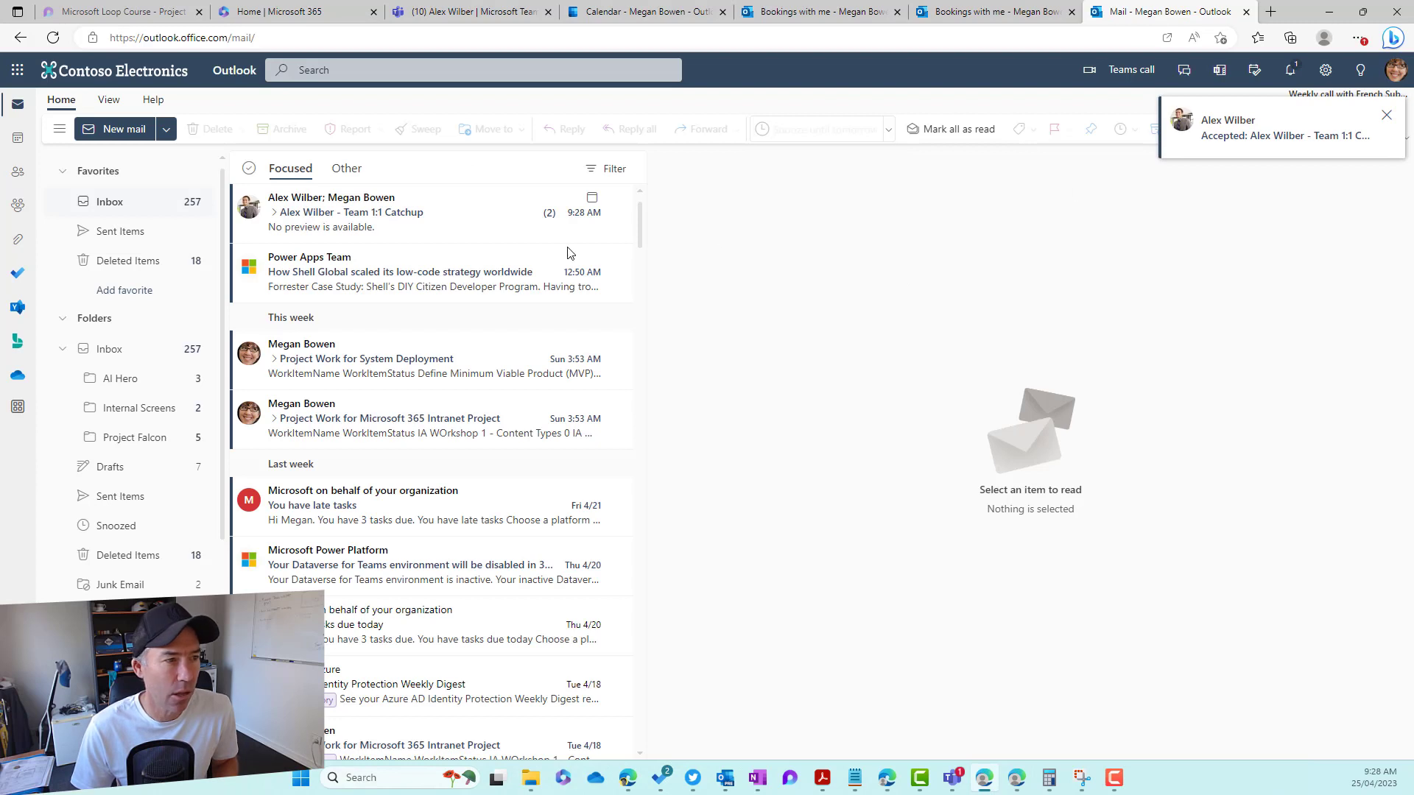